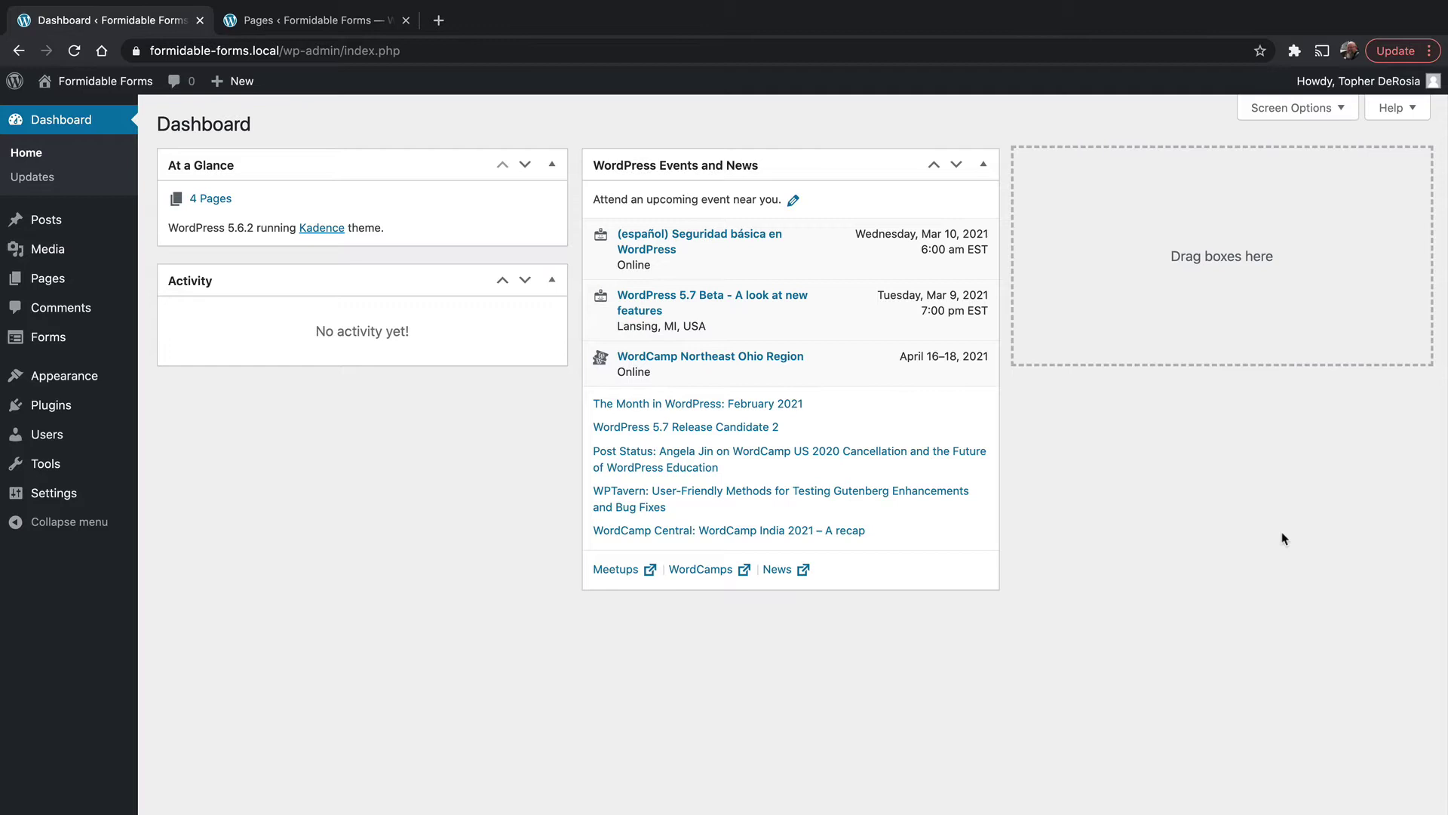
Step: Open the Formidable Forms entries list, then bring up the site's Pages list showing Directory
mouse_move(88, 376)
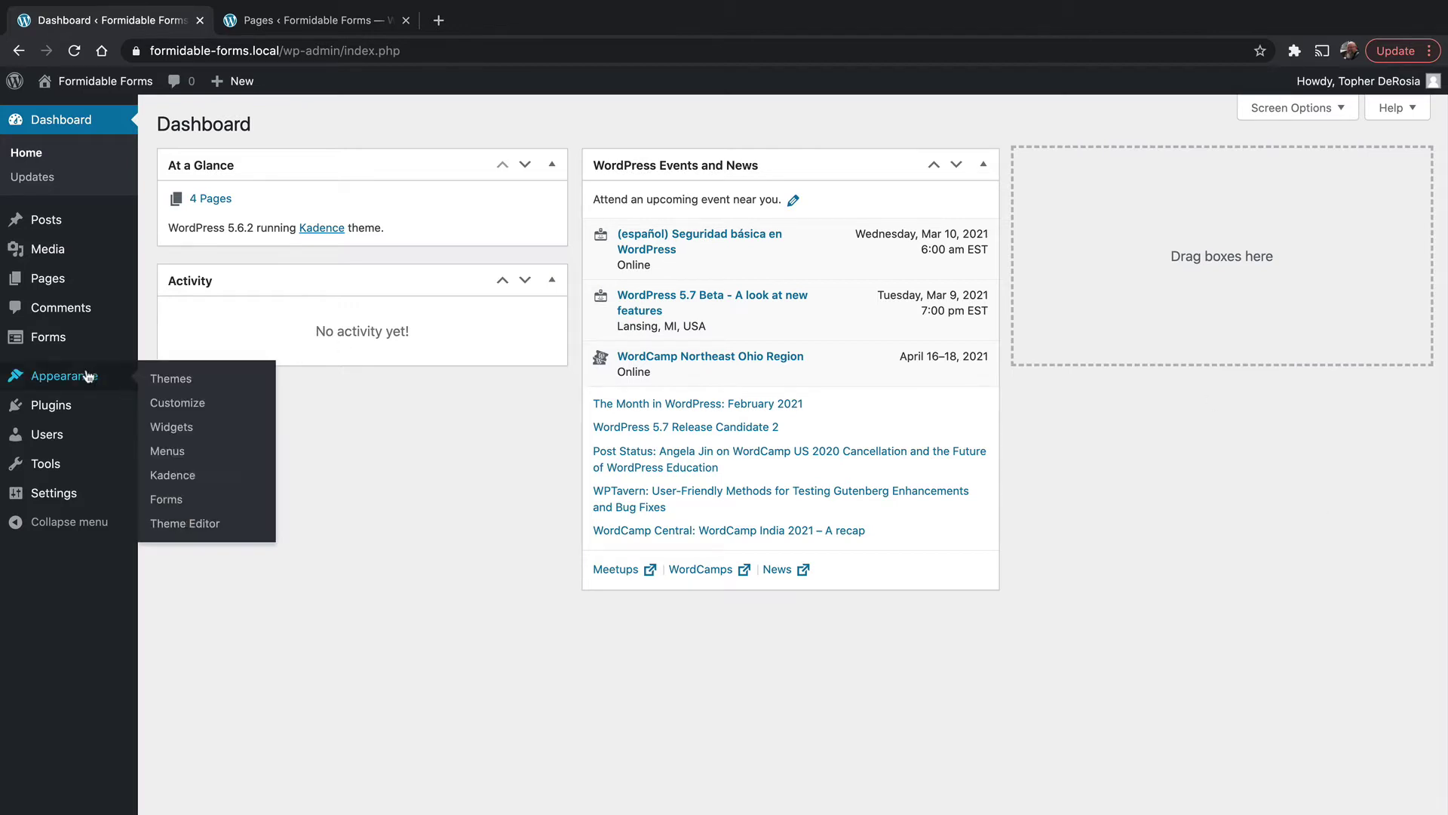
mouse_move(86, 340)
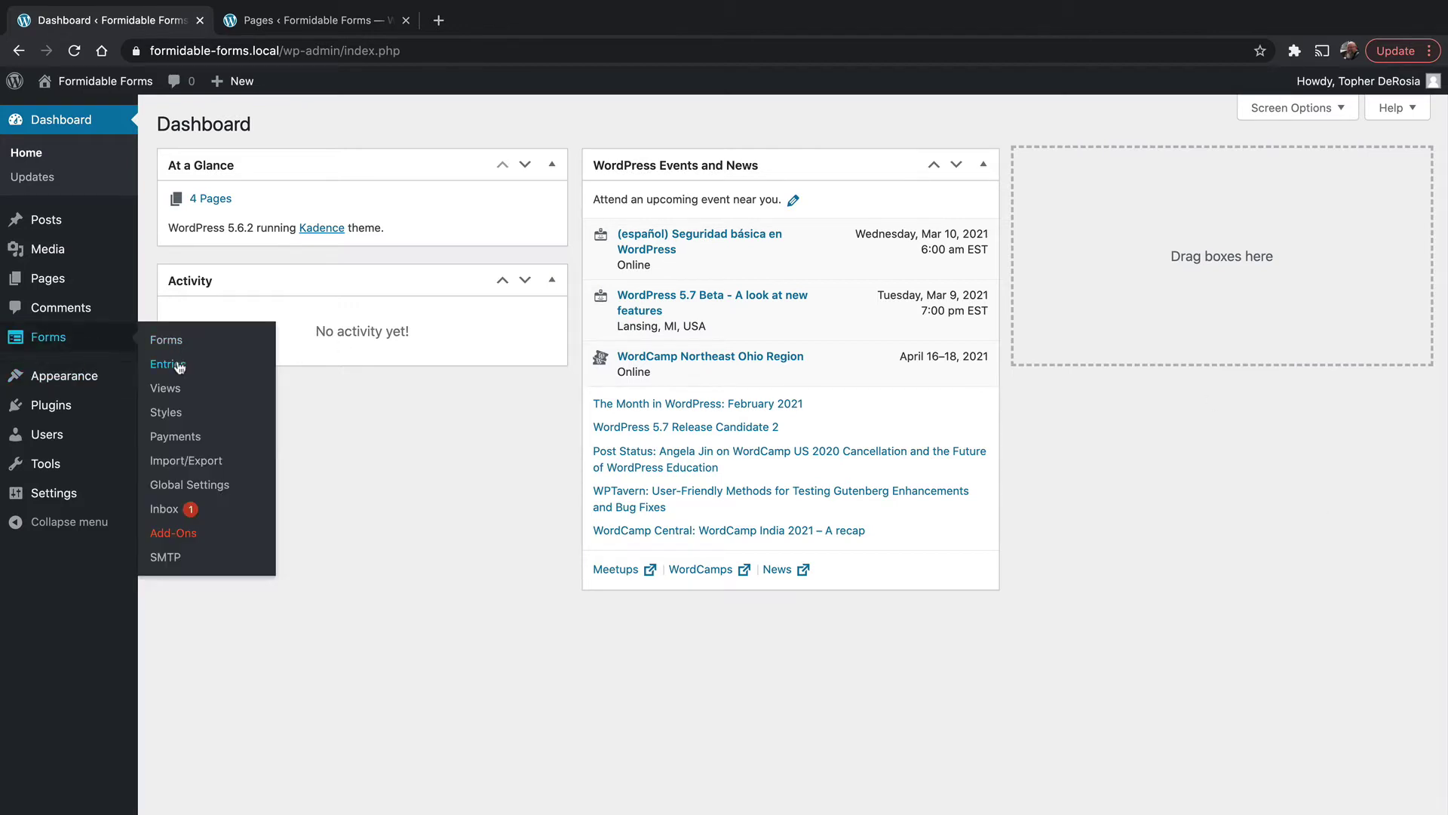
click(178, 365)
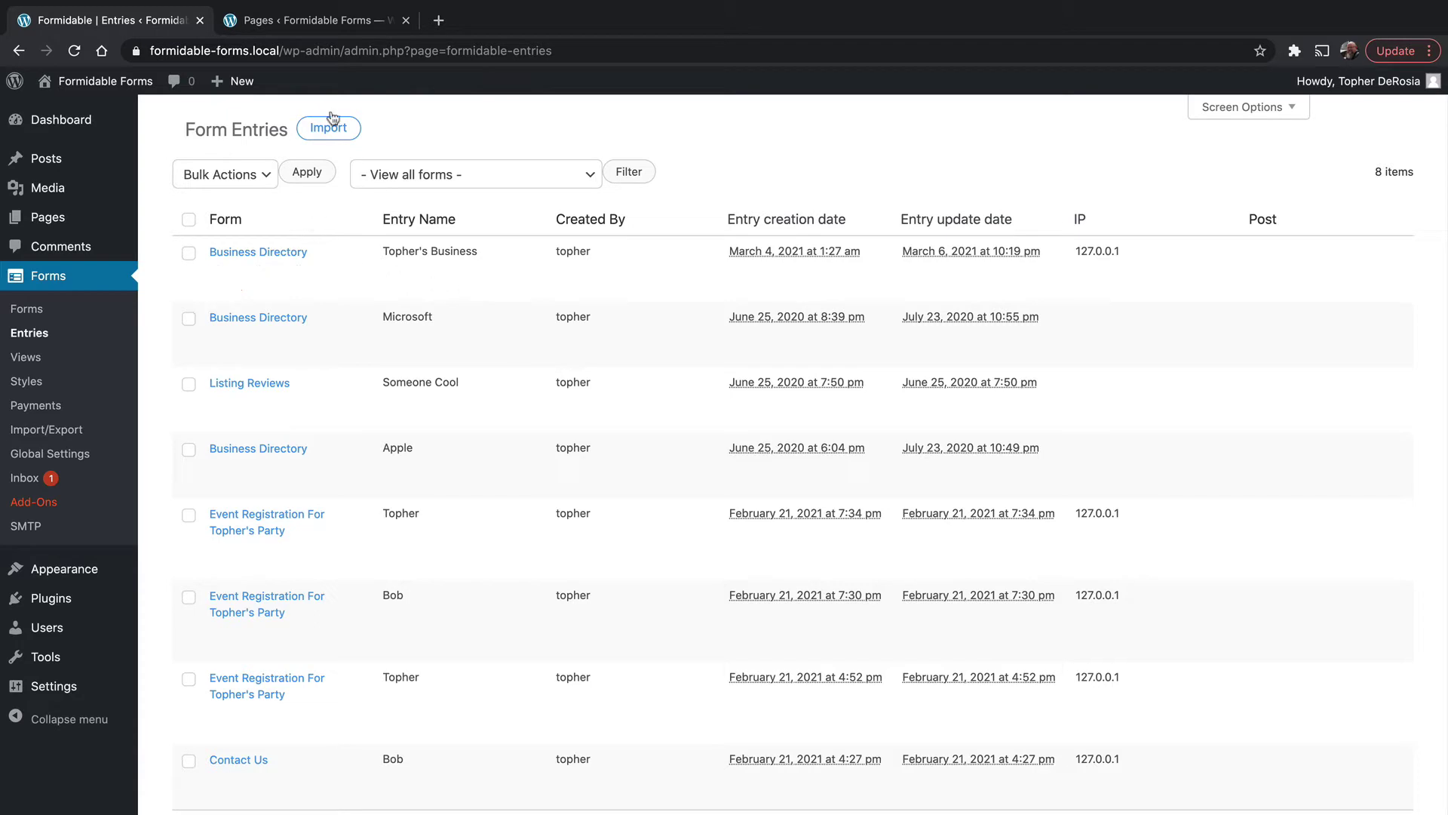
click(294, 19)
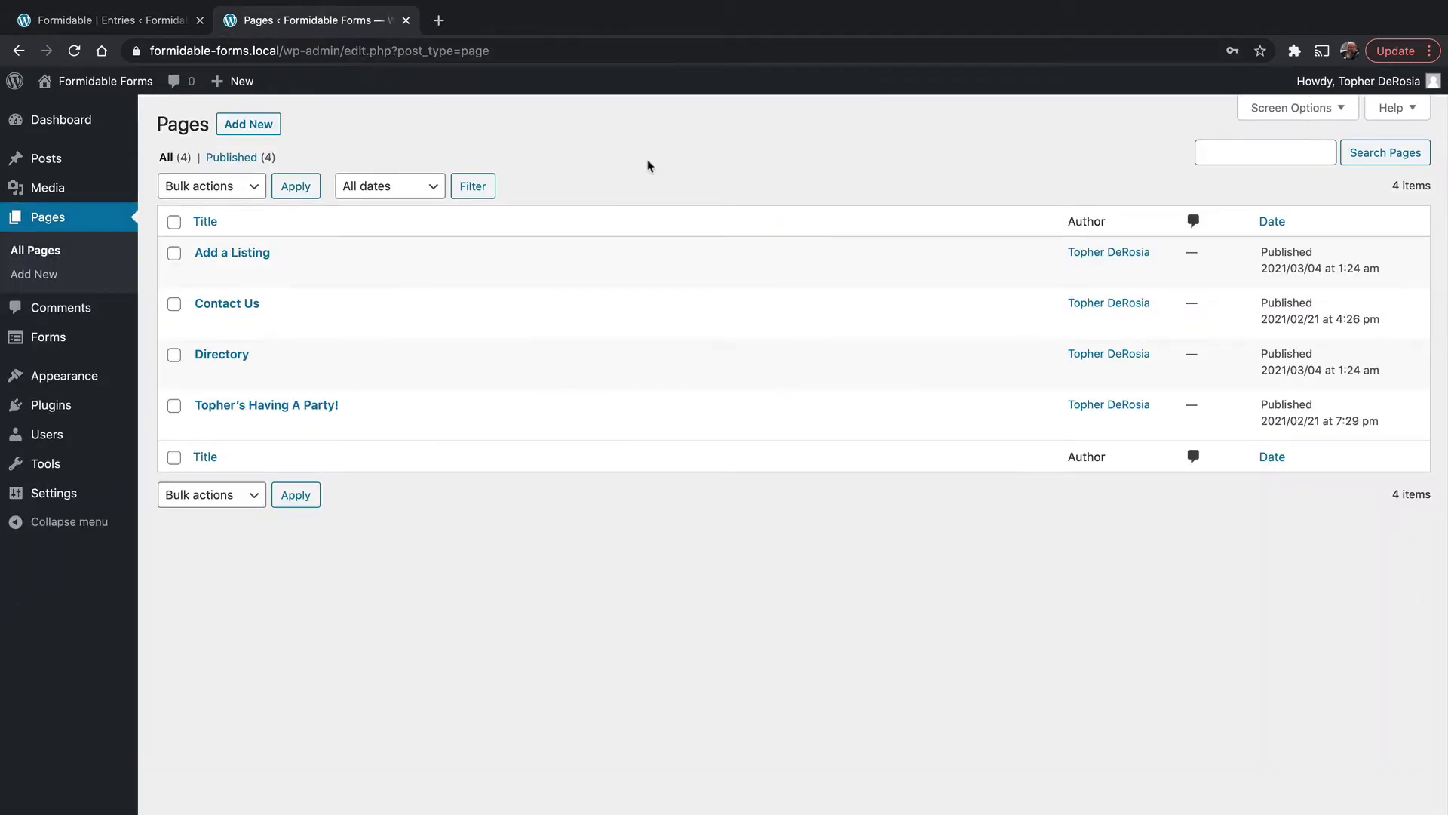
mouse_move(203, 384)
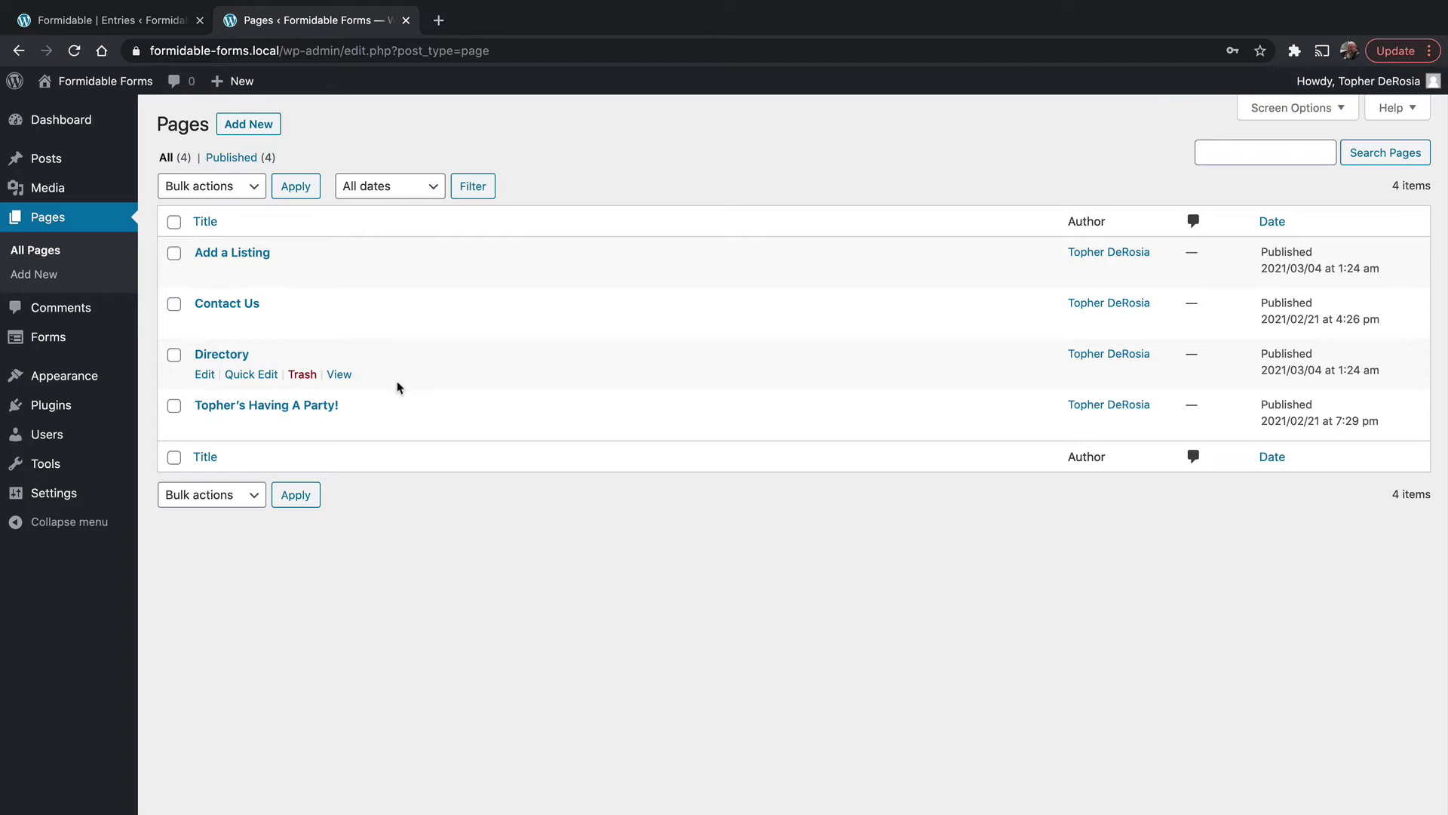
Step: Open the public Directory page in a new tab and scroll to its three business listings
super+click(340, 374)
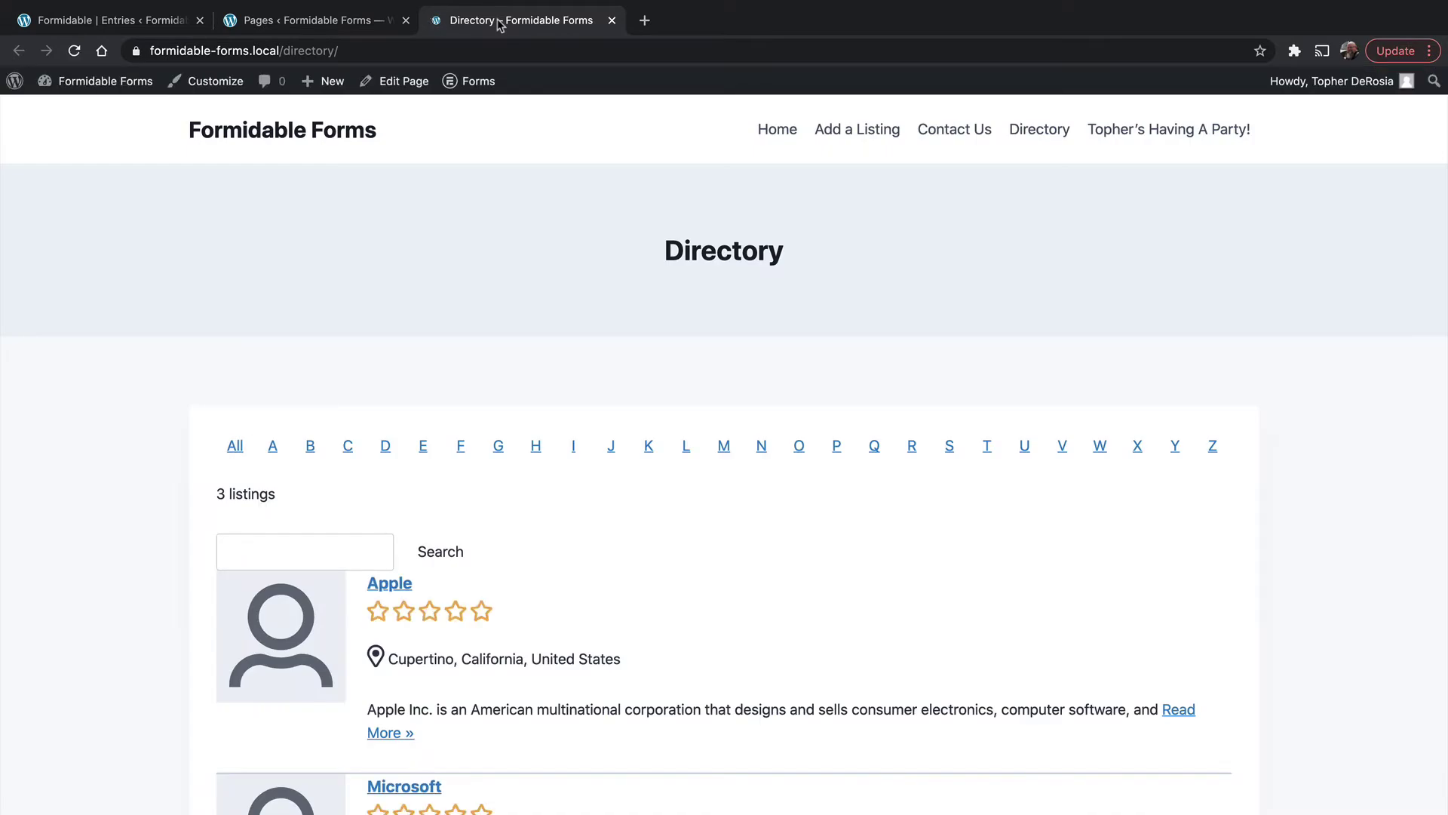
scroll(976, 563, down, 5)
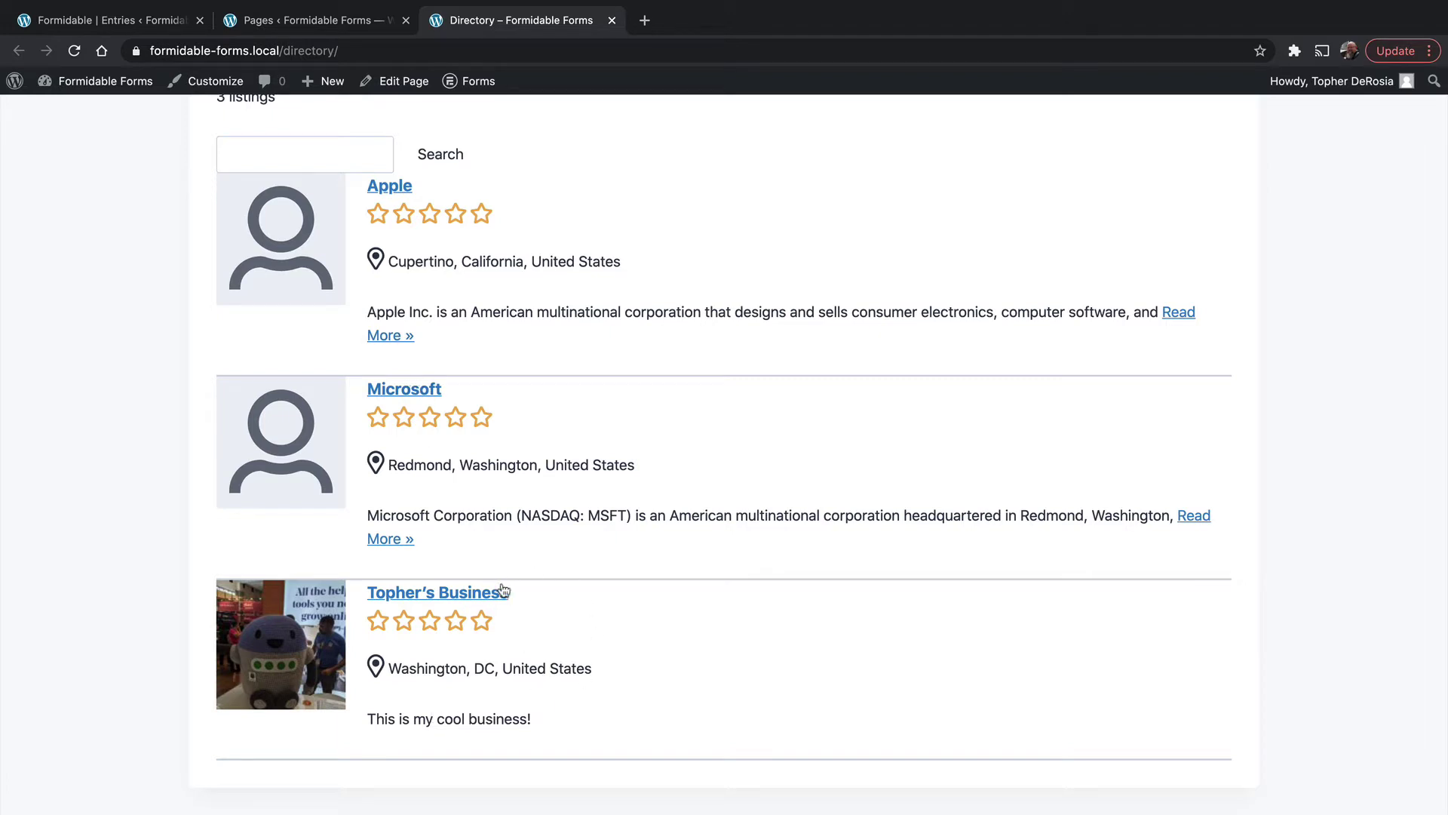
Step: Open the third business's detail page and scroll through its reviews, photos, map and contact form
click(439, 594)
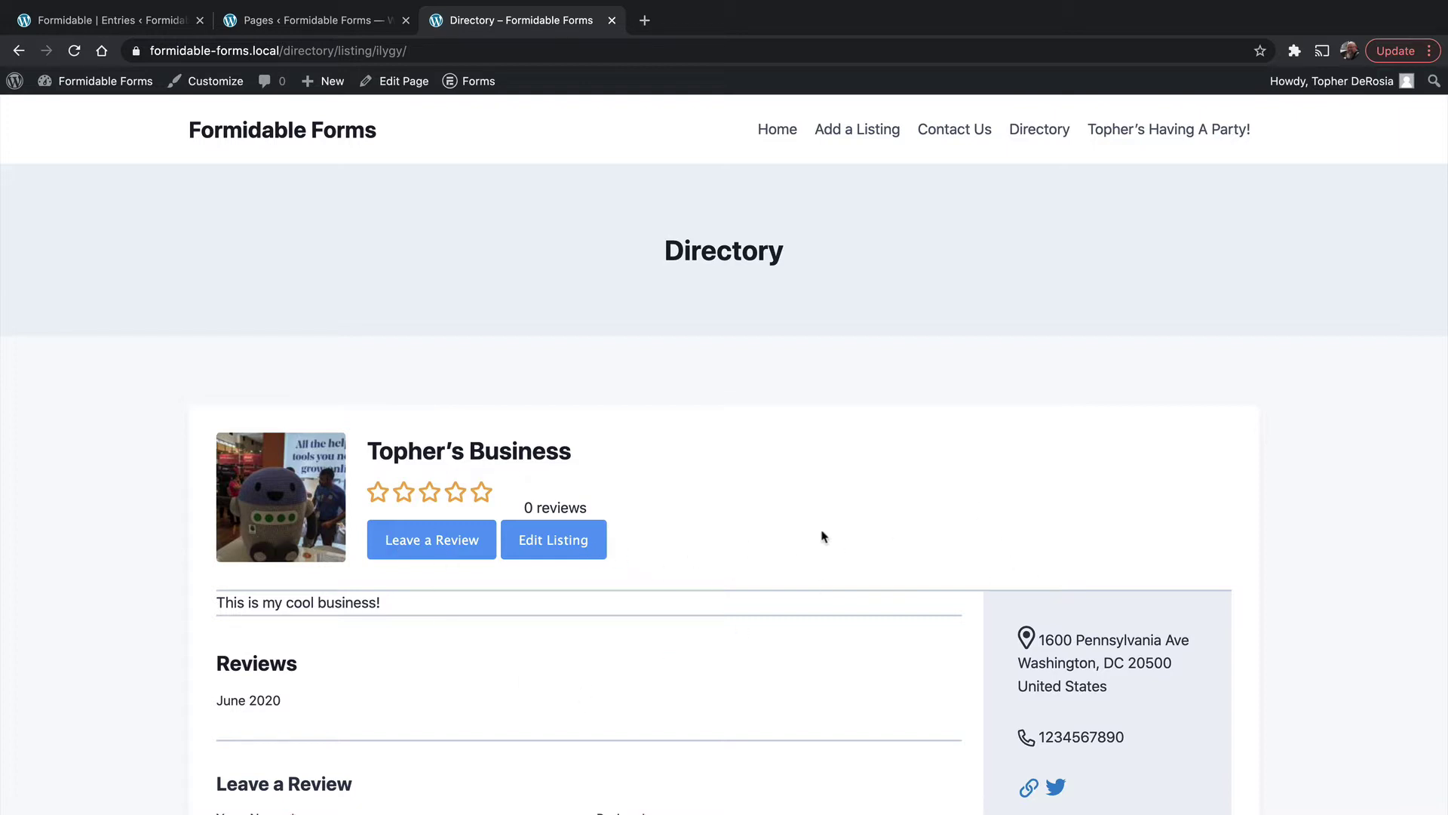
scroll(868, 525, down, 2)
scroll(868, 526, down, 1)
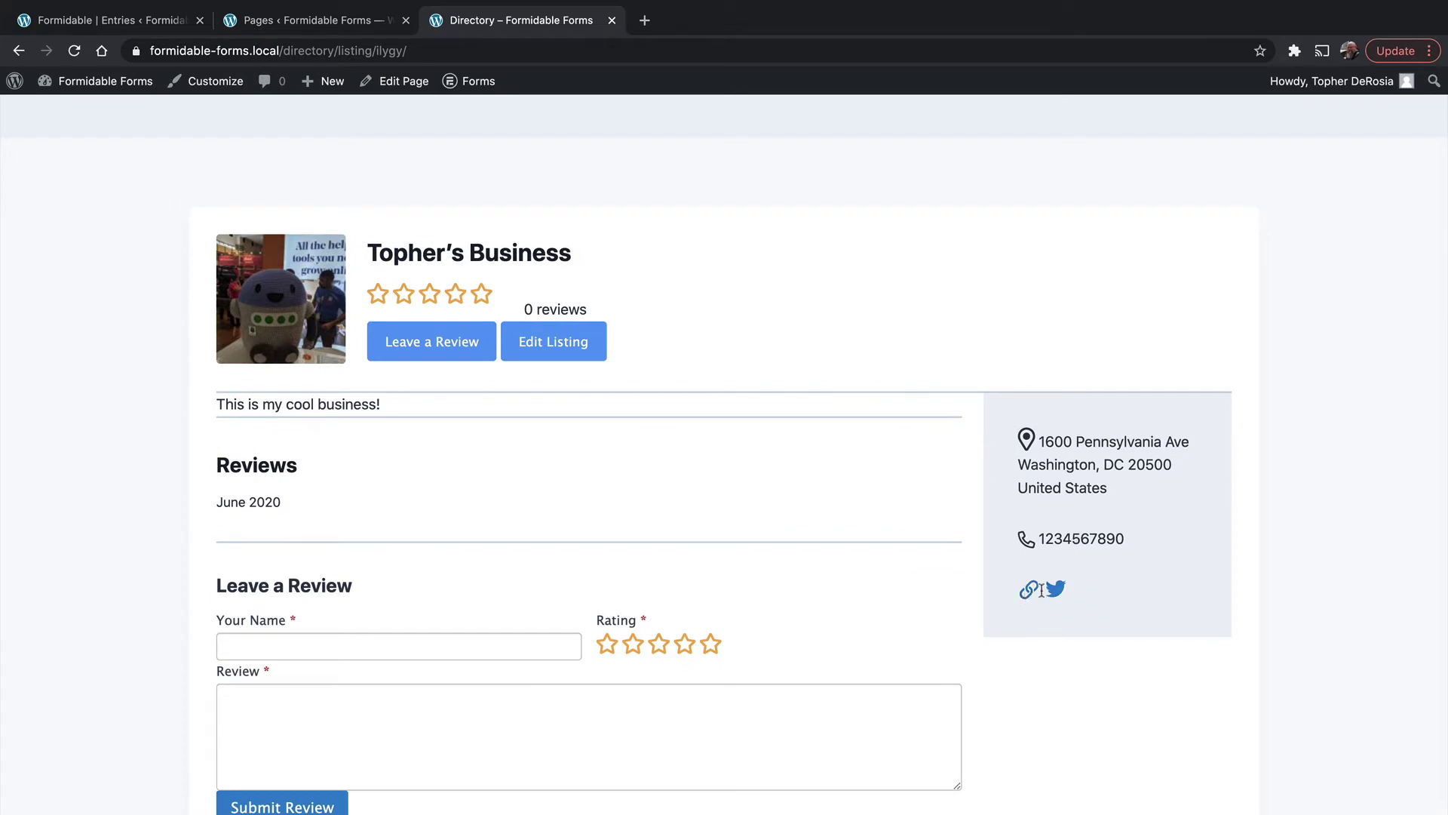
scroll(786, 483, down, 4)
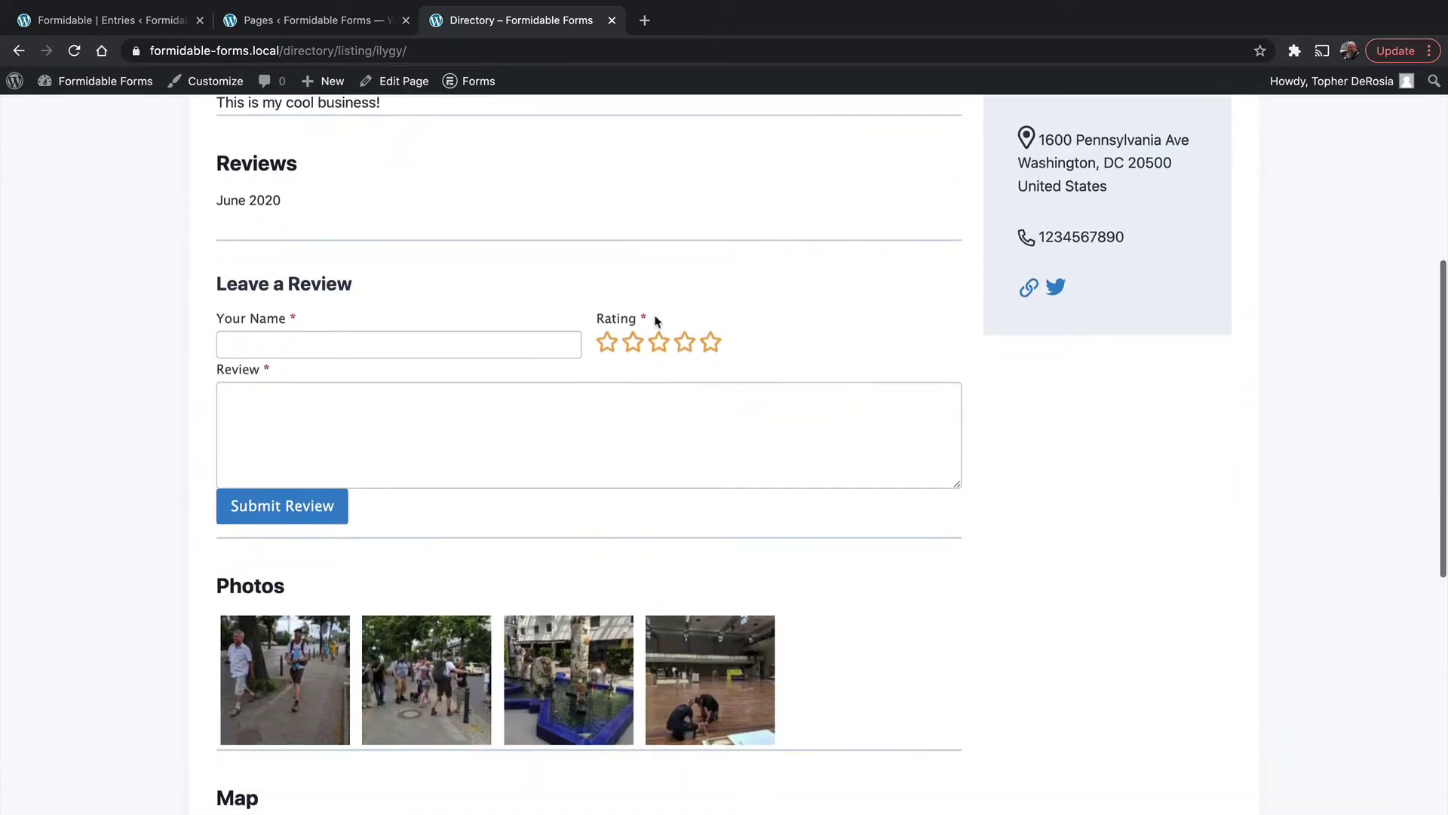
scroll(905, 603, down, 4)
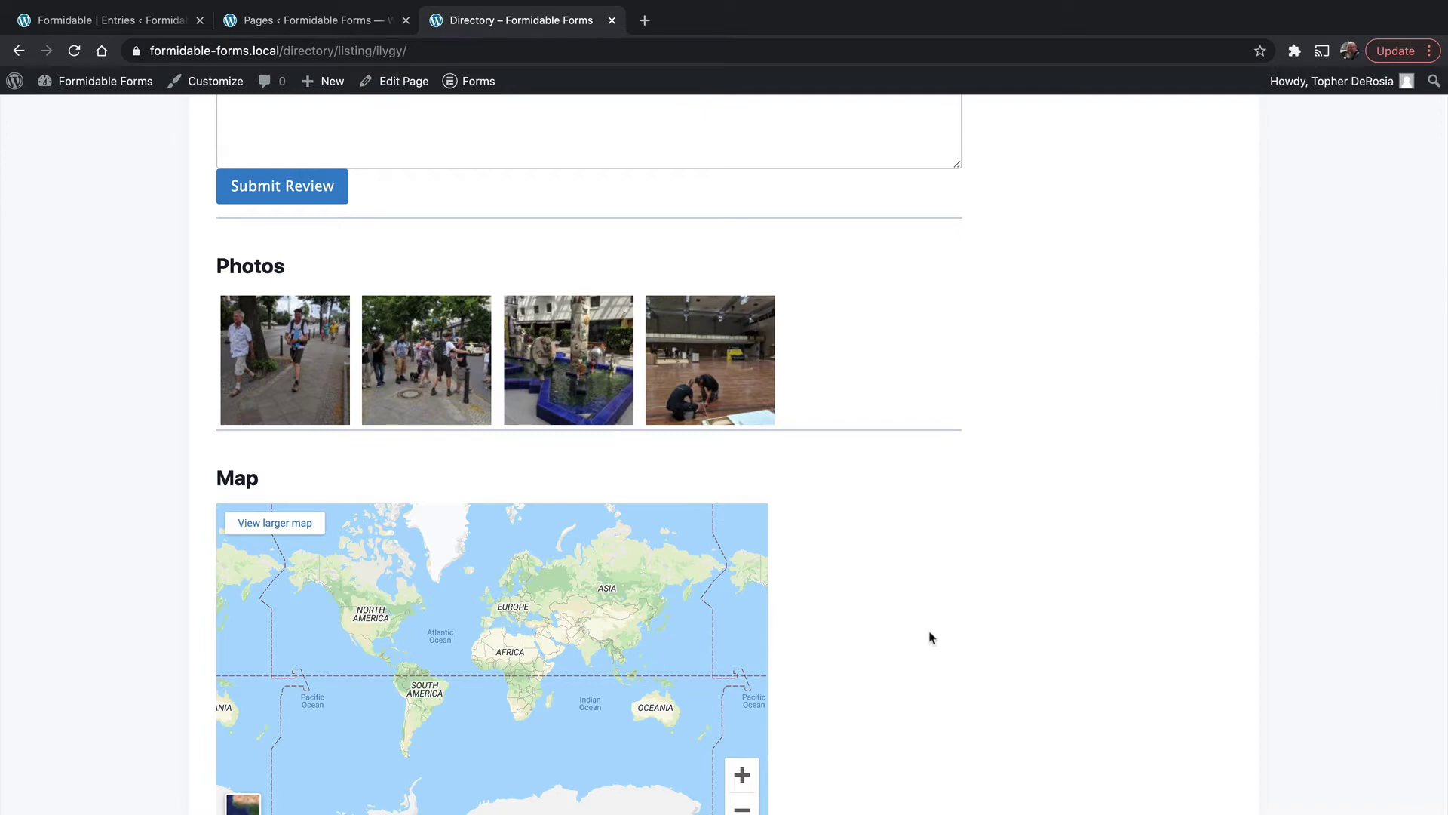
scroll(933, 635, down, 3)
scroll(933, 635, down, 6)
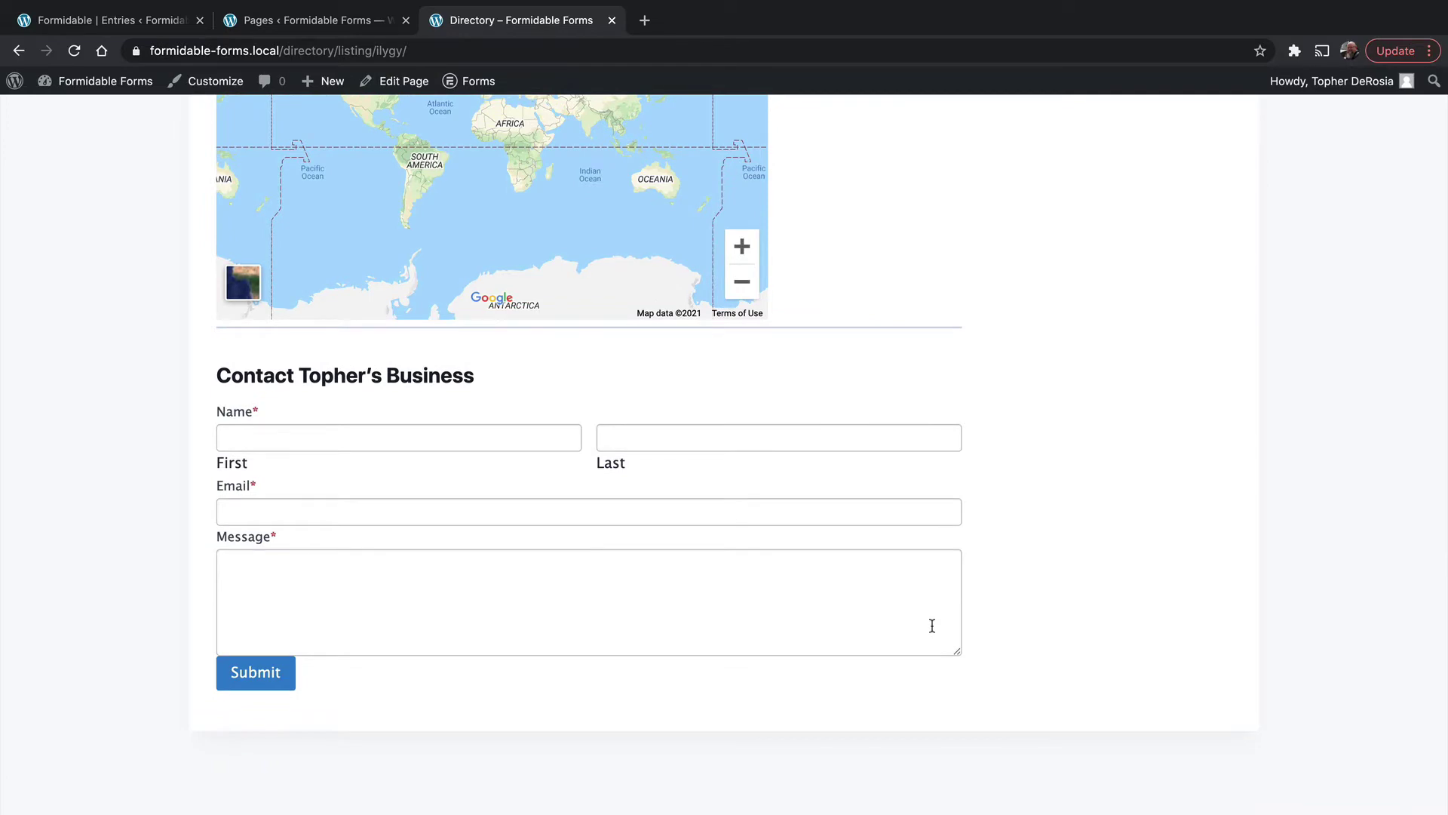
scroll(938, 620, up, 20)
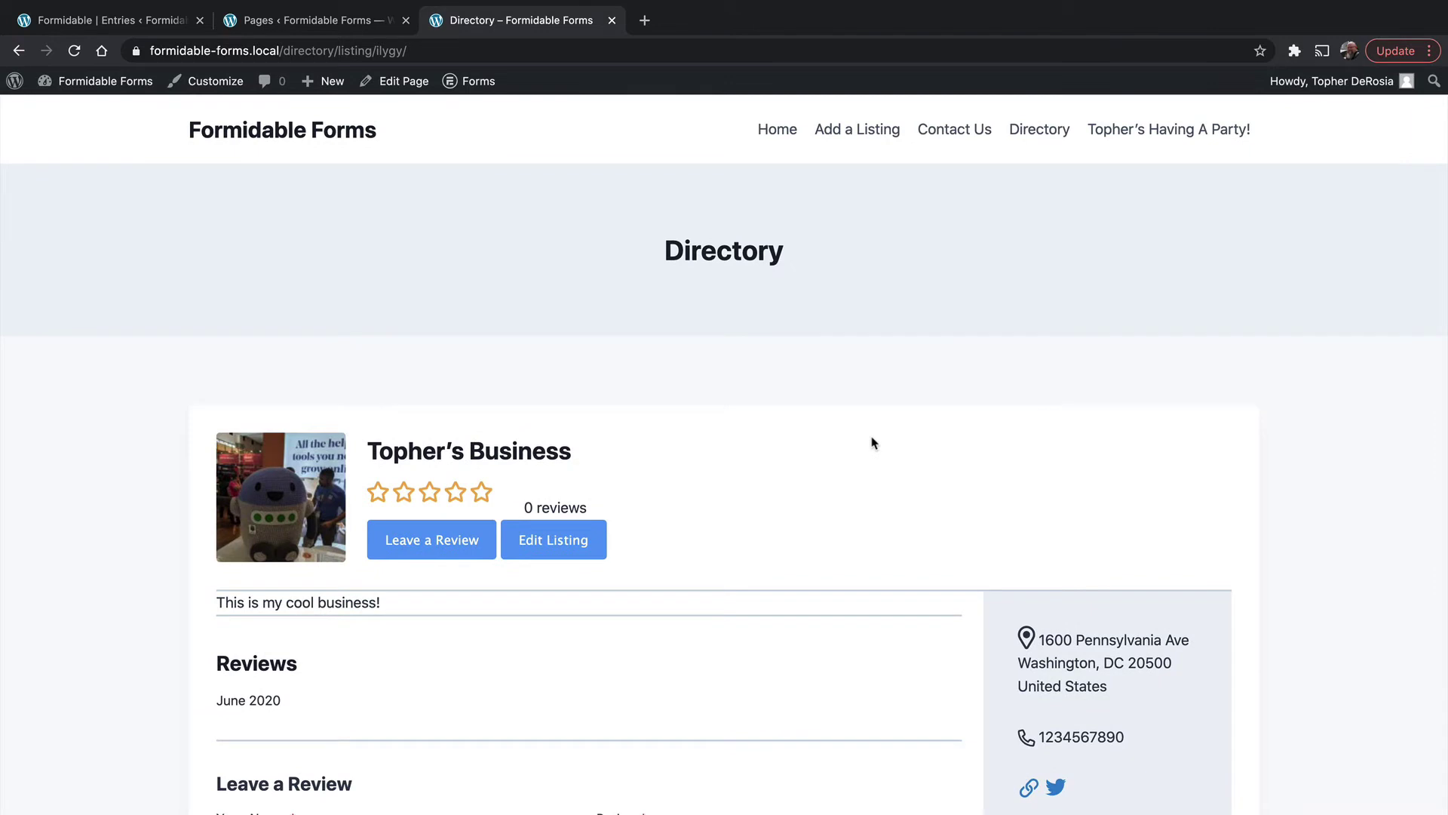
Step: Return to the entries list and view the first Business Directory entry in full
click(126, 21)
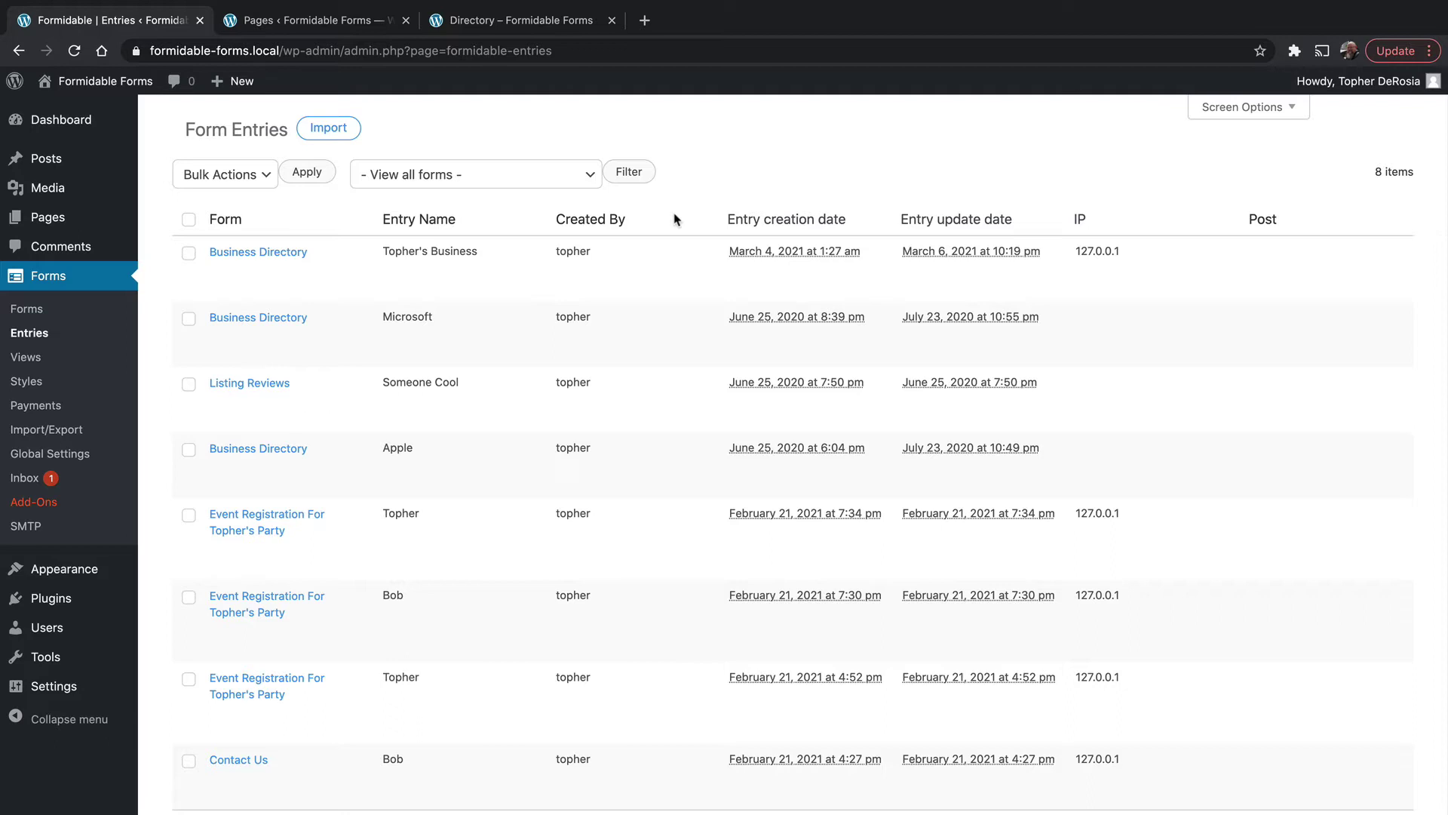
mouse_move(249, 242)
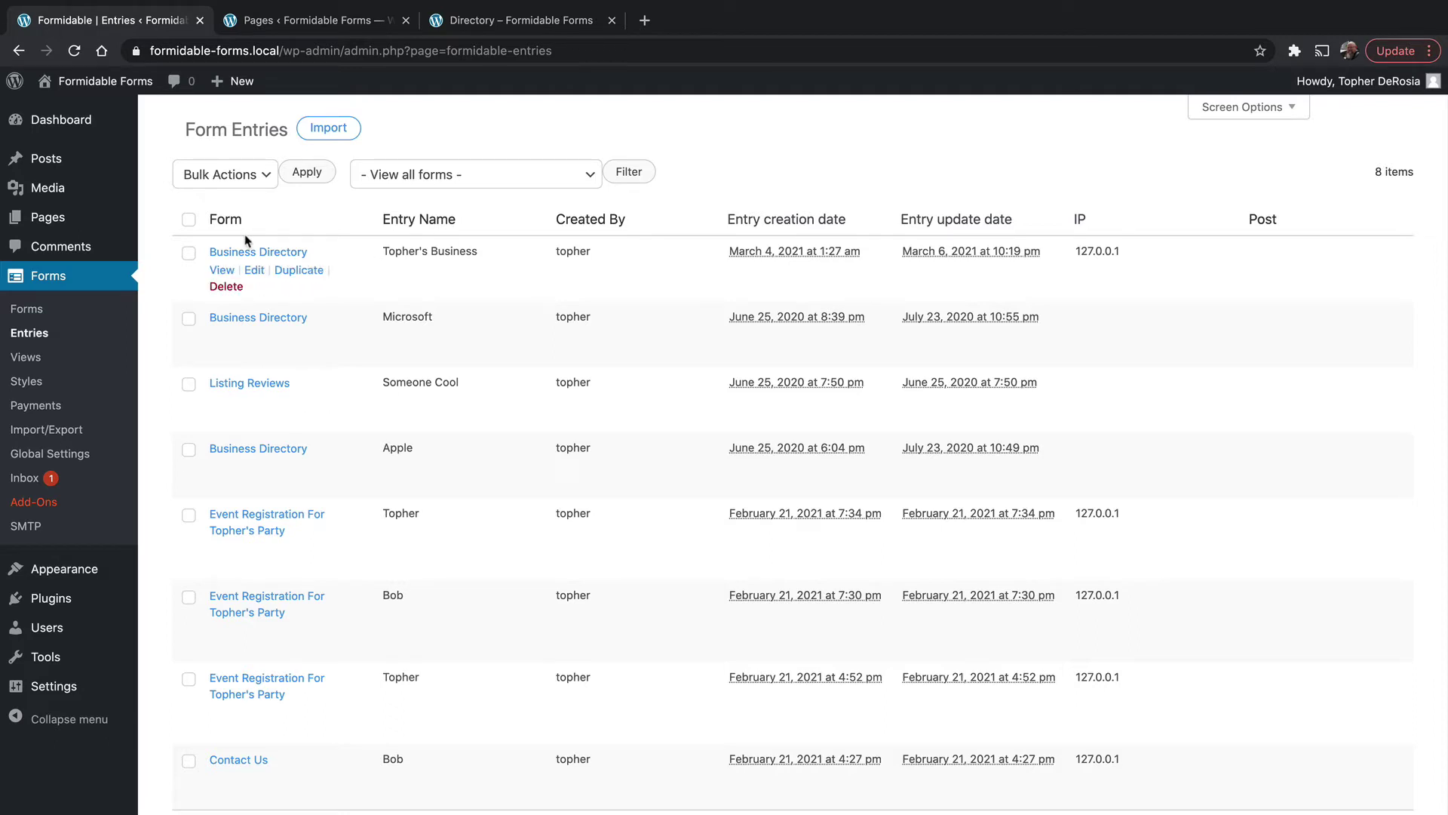
super+click(222, 270)
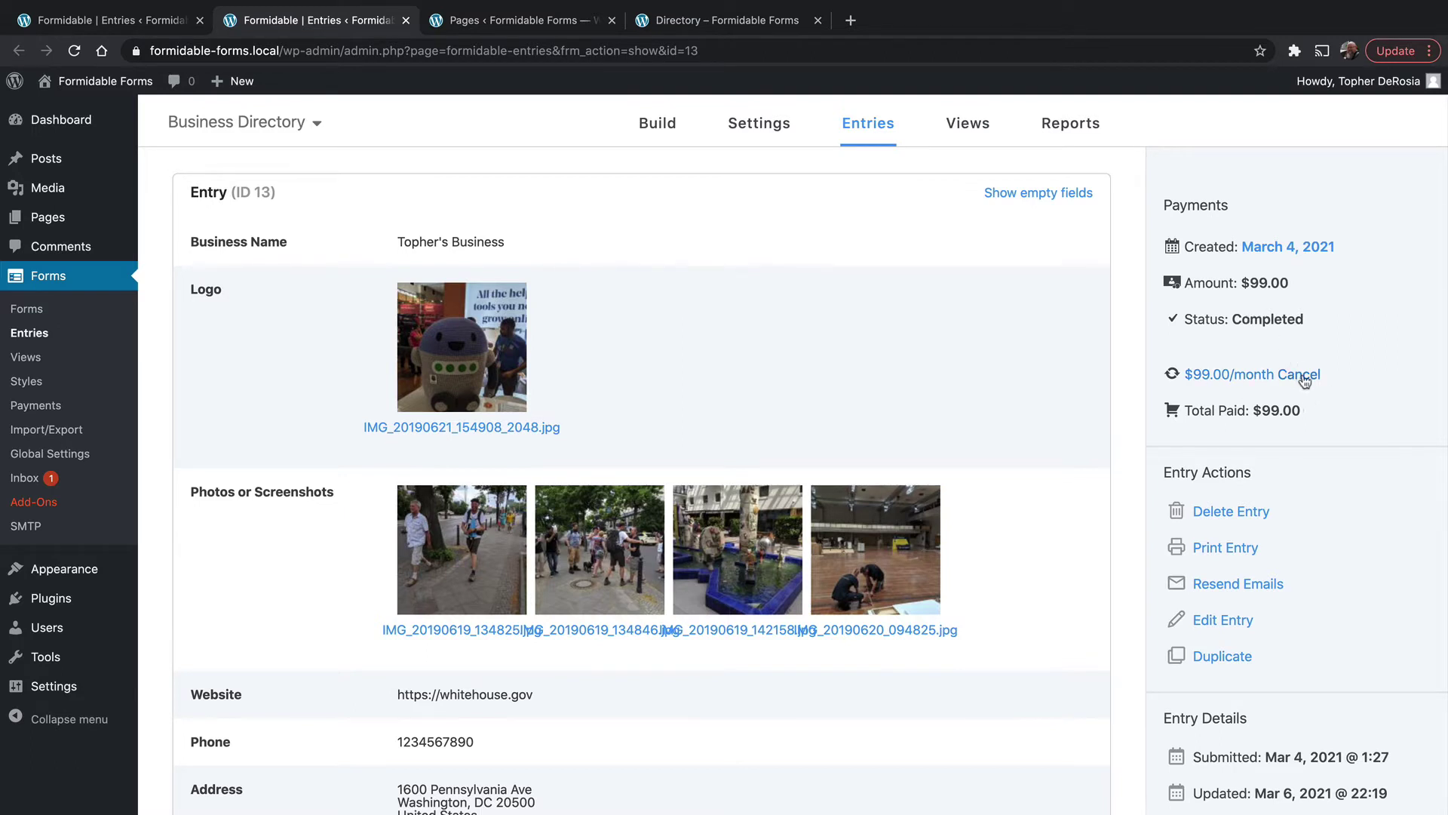
Step: Scroll through entry 13's logo, photos, contact info and completed $99/month payment
scroll(1331, 440, down, 3)
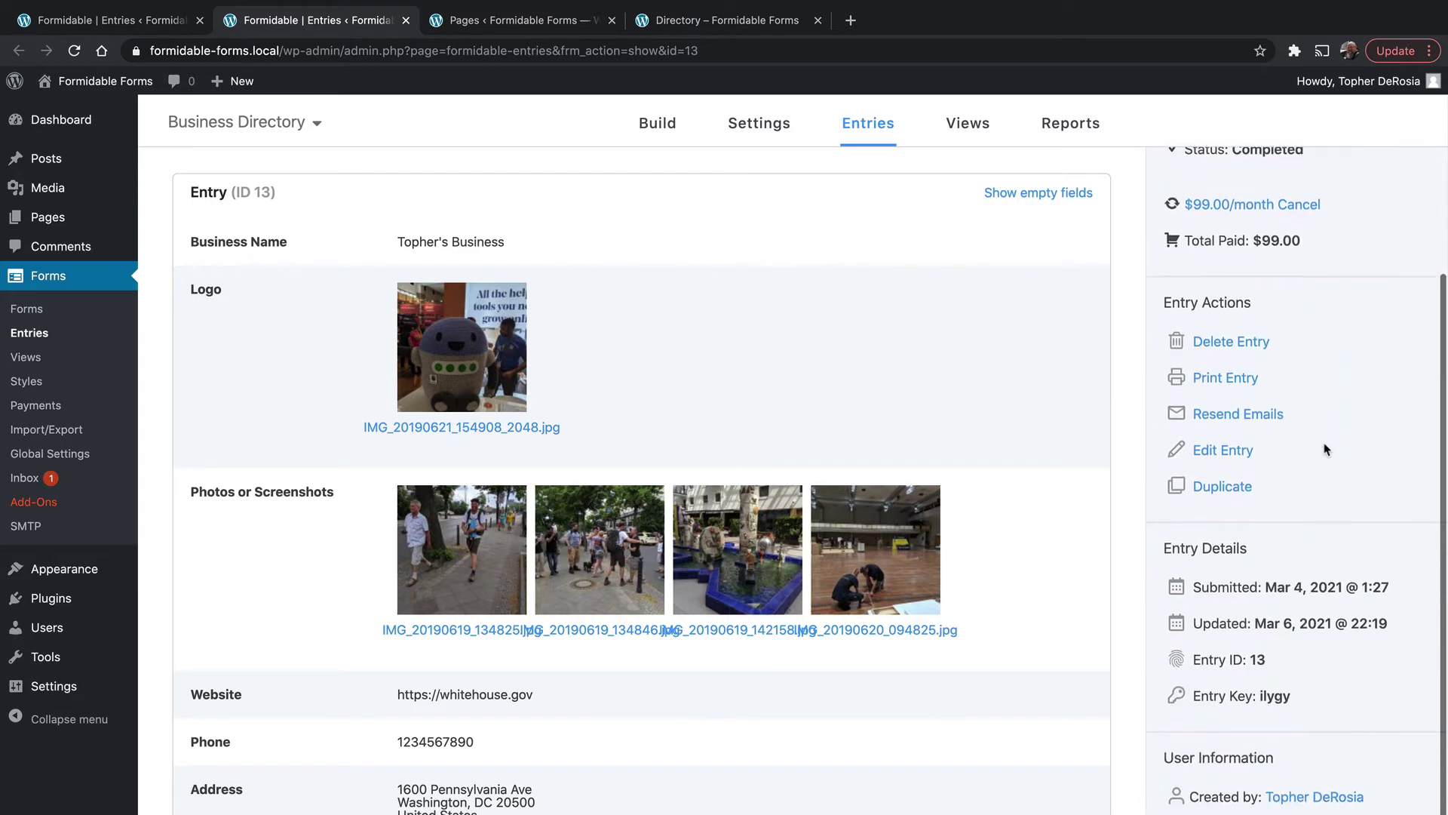
scroll(1326, 436, down, 2)
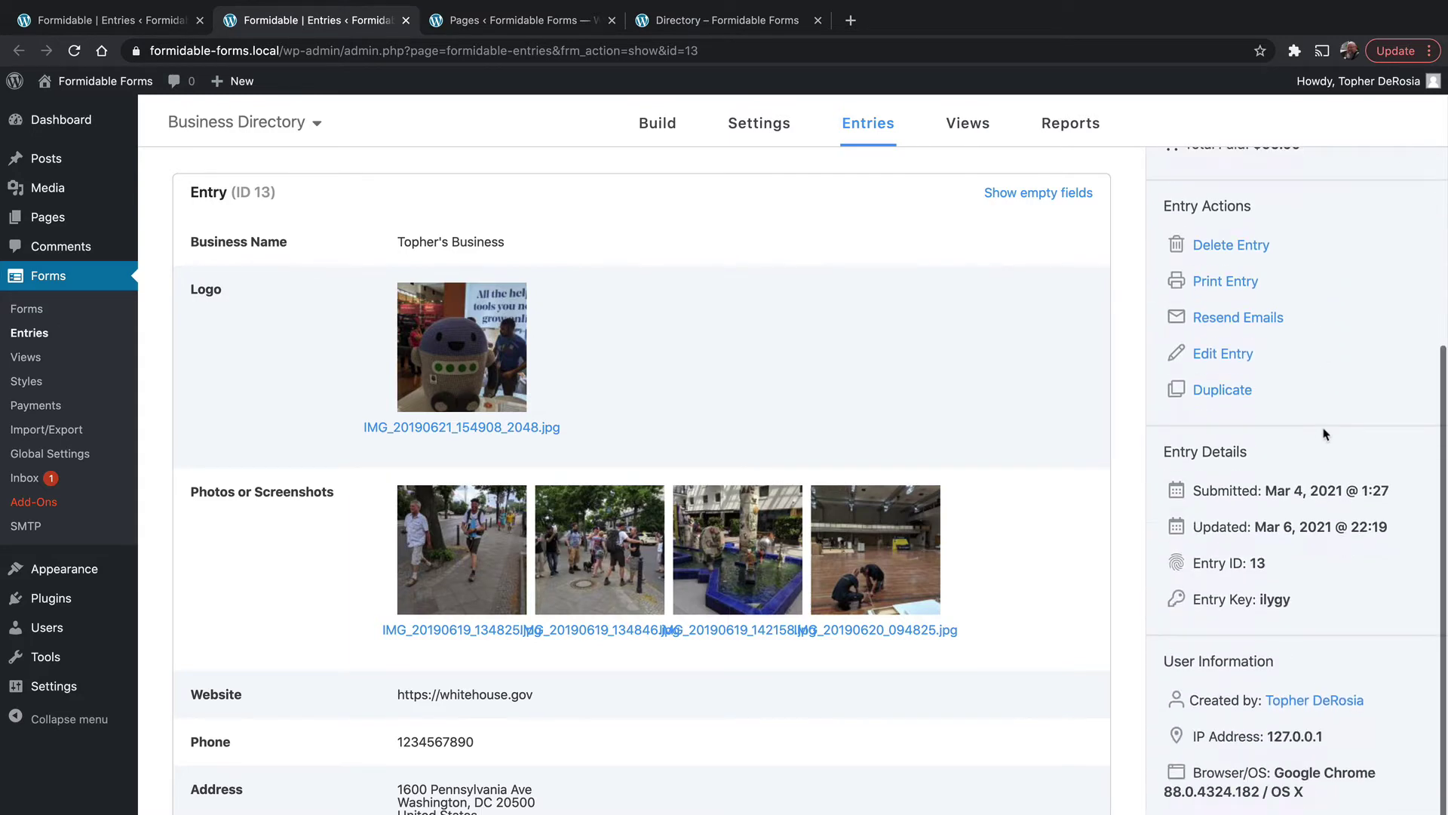
scroll(934, 388, down, 4)
scroll(931, 386, down, 10)
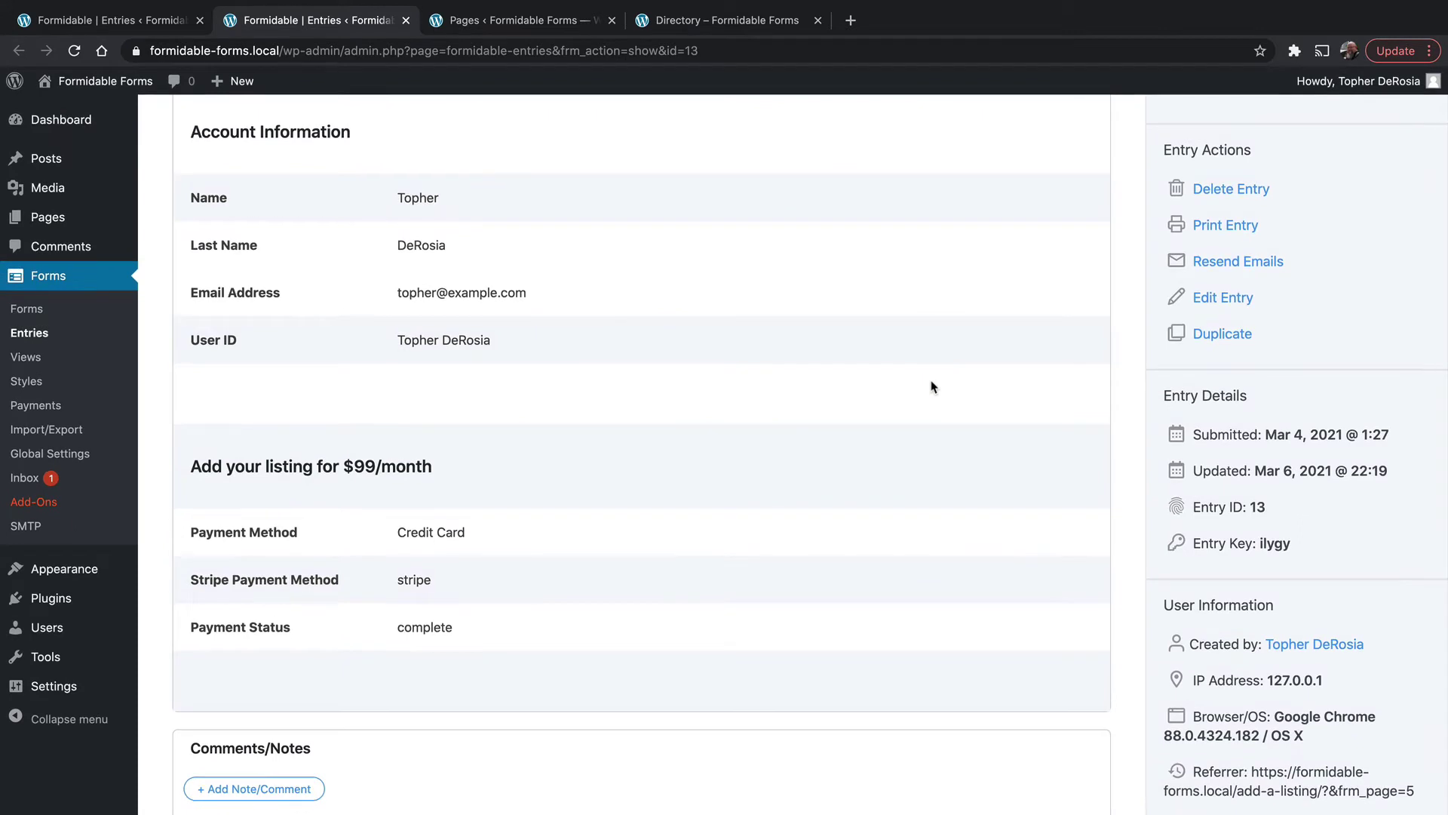
click(256, 789)
scroll(462, 668, up, 4)
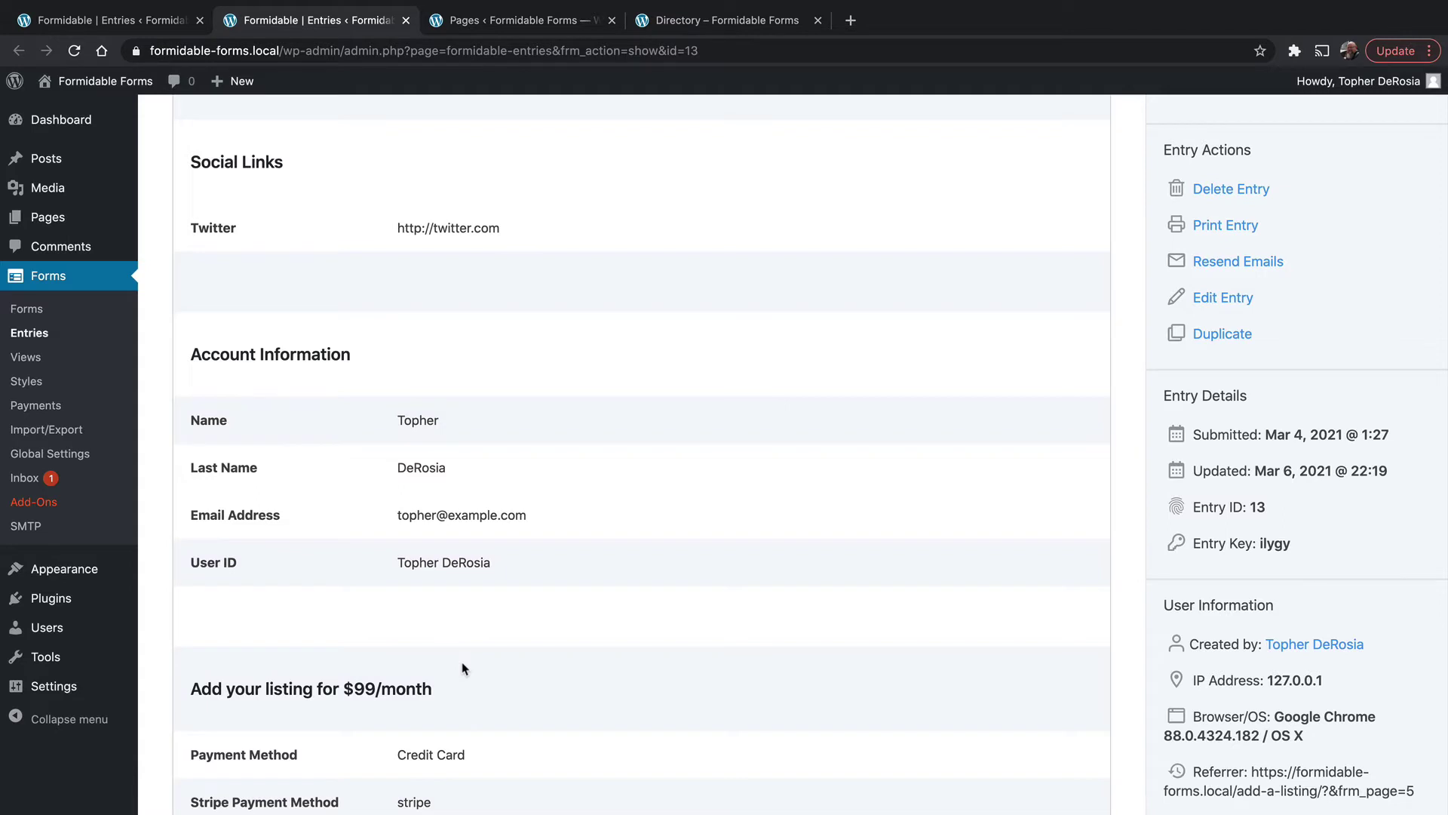
scroll(463, 669, down, 3)
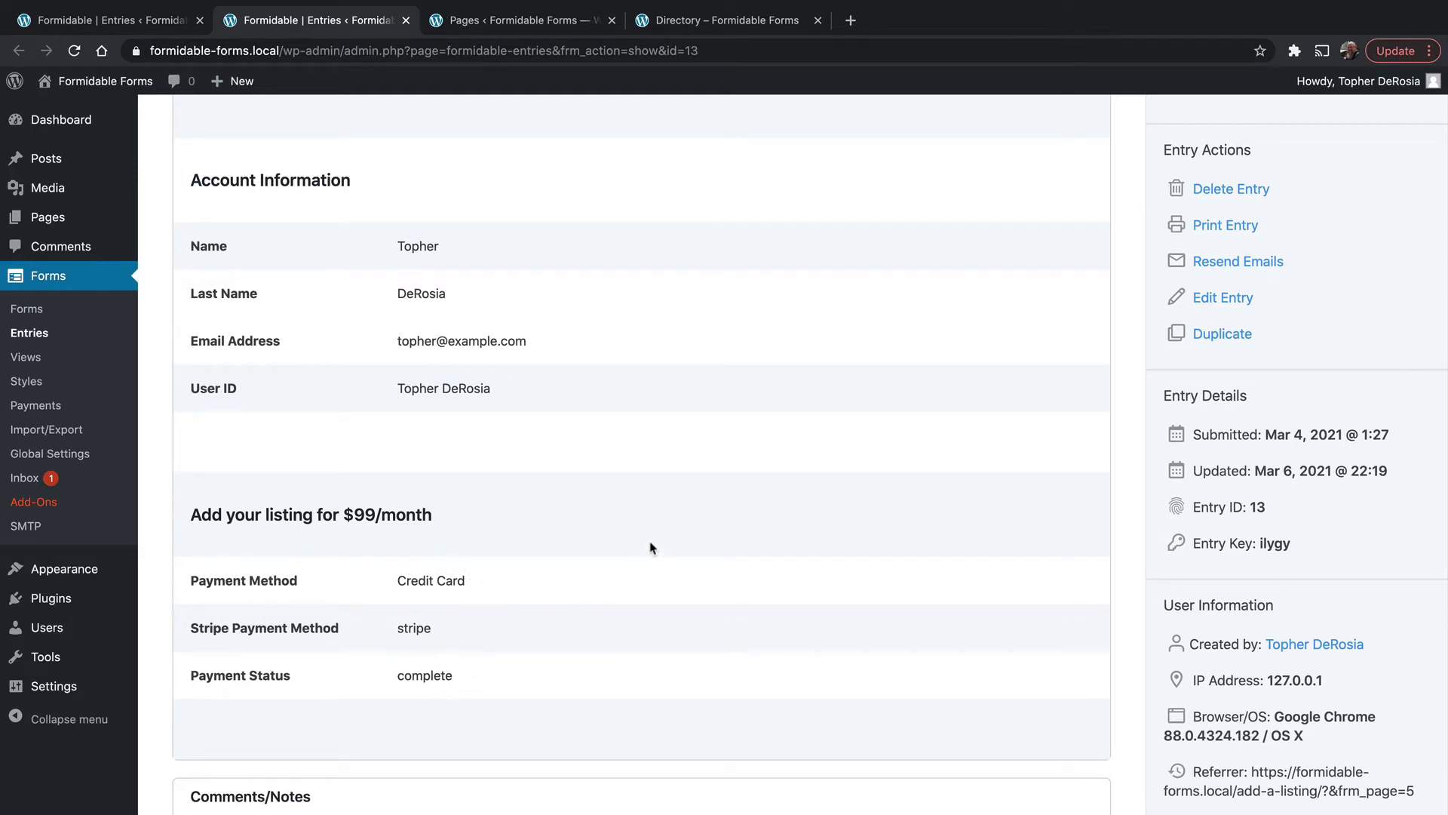
scroll(653, 547, up, 10)
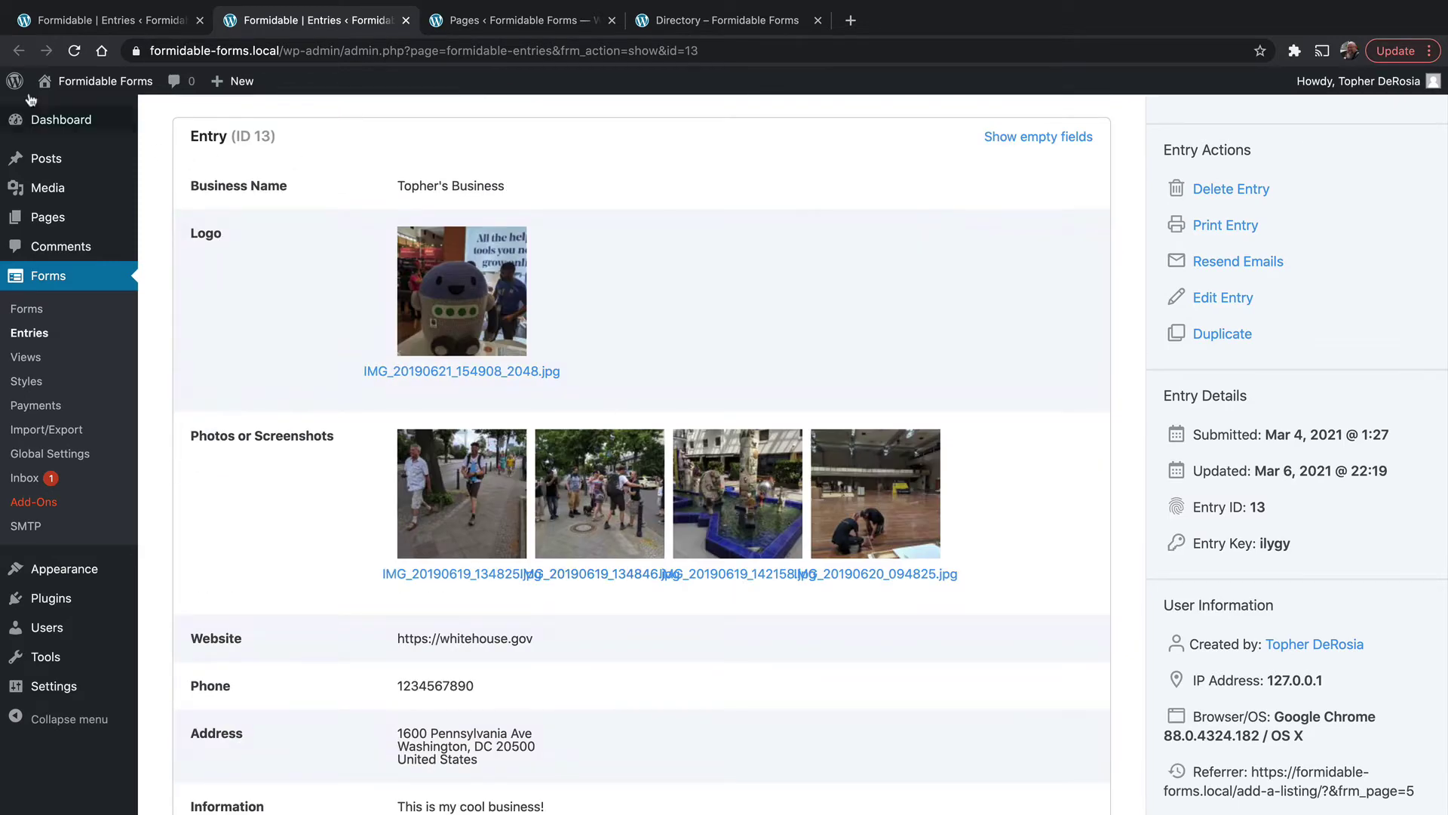
Step: Open entry 13 for editing, scroll to the bottom, then show Topher's Business public listing page
click(405, 21)
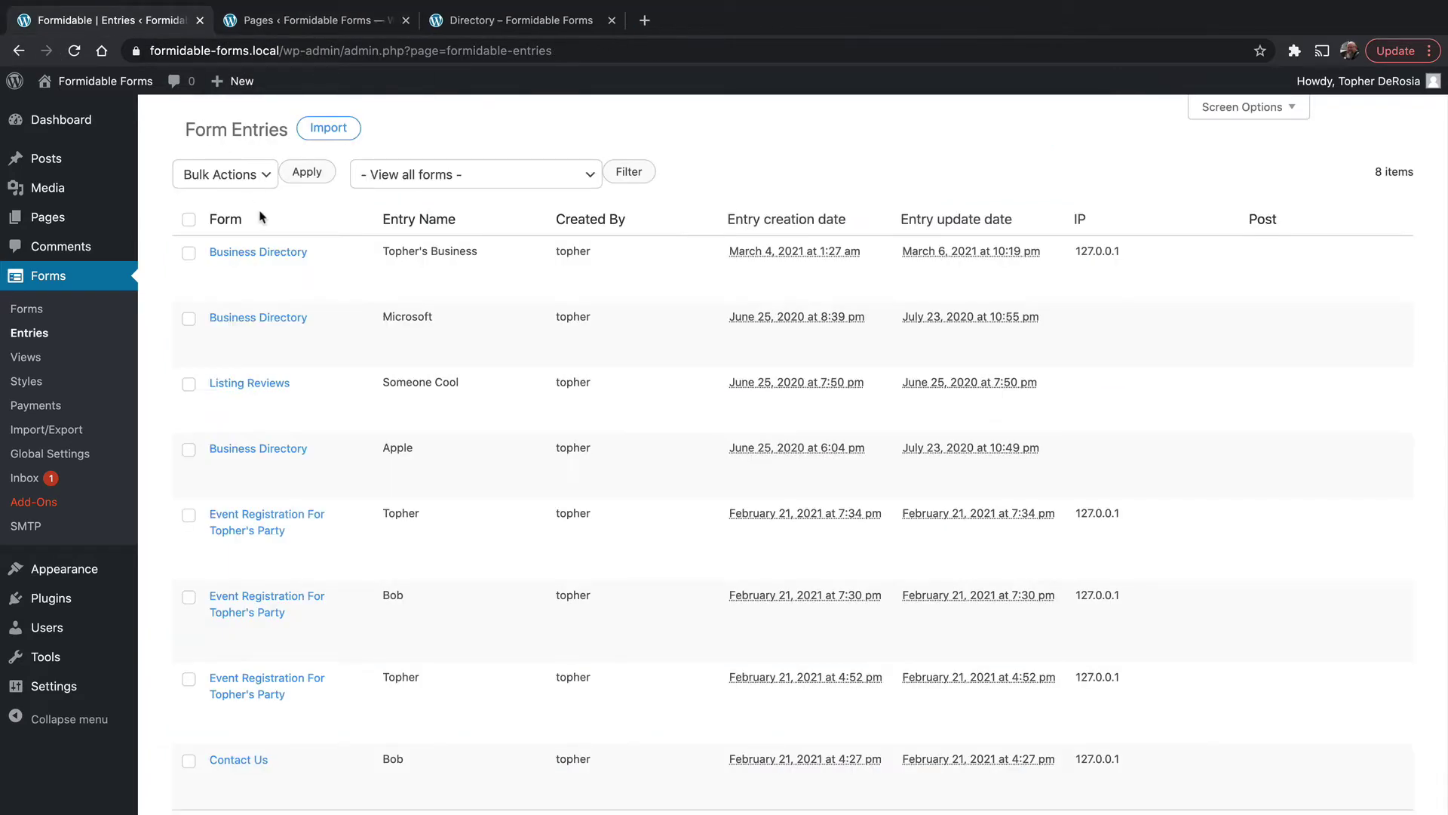
super+click(258, 275)
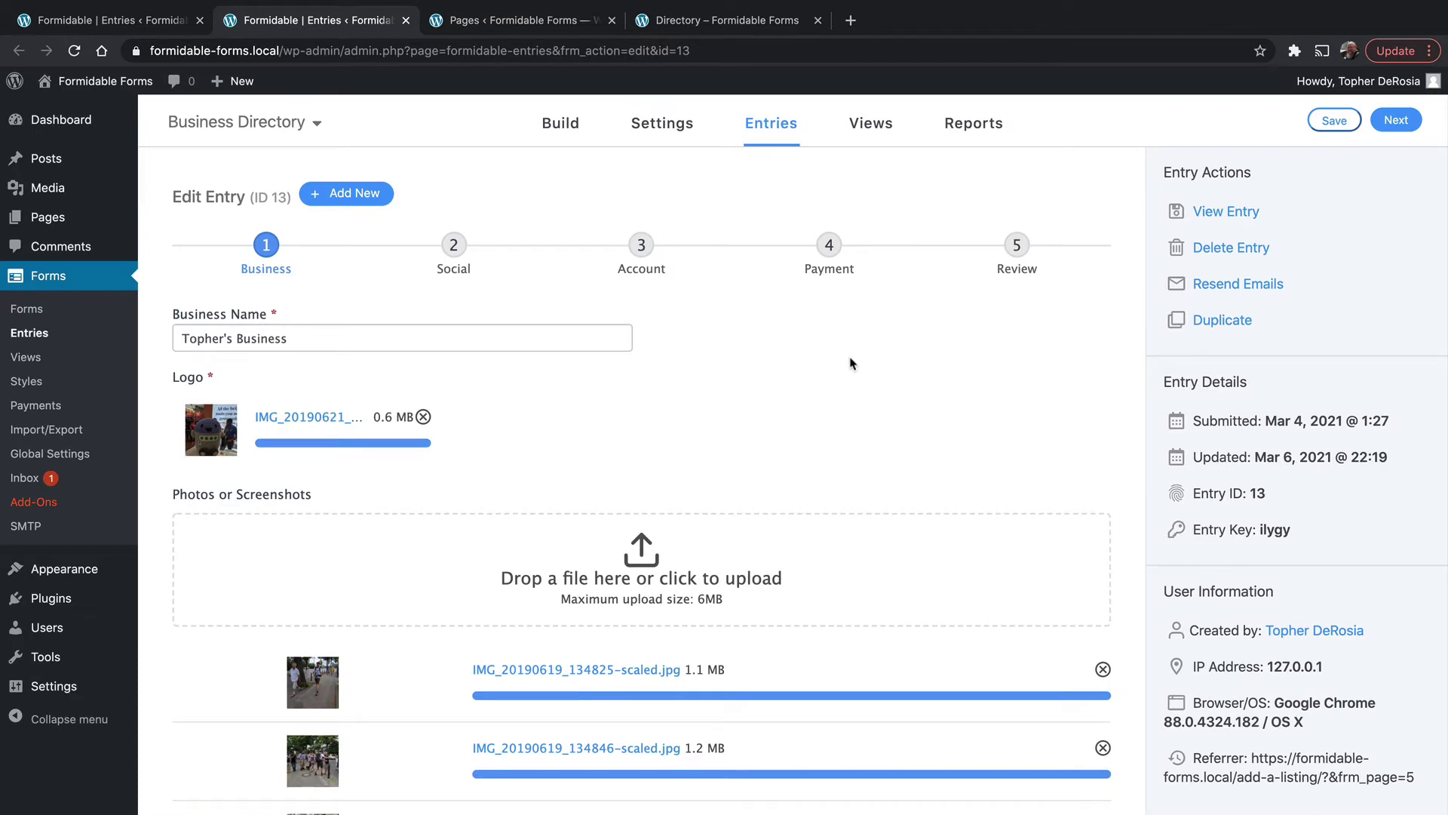
scroll(866, 369, down, 10)
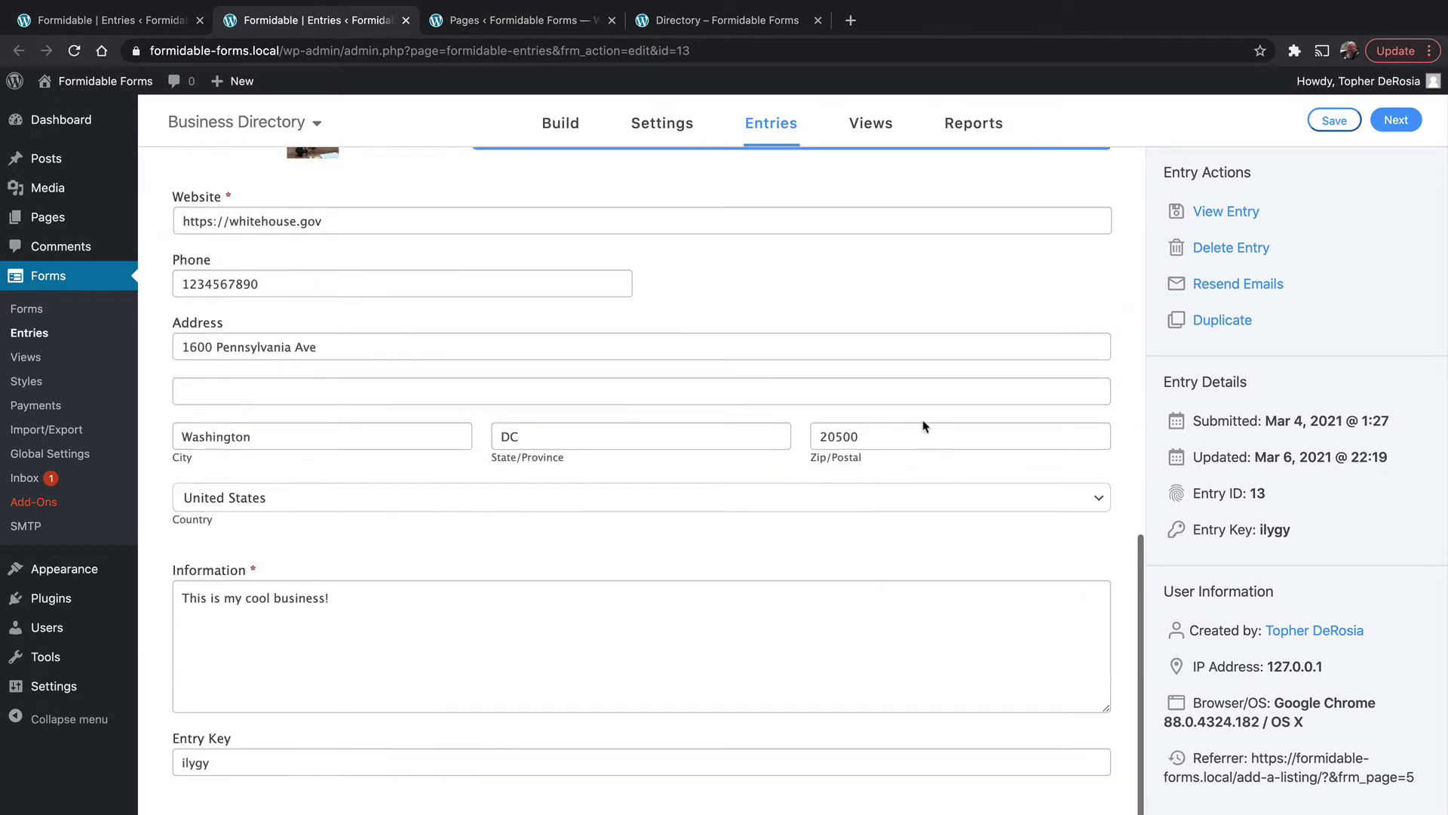
scroll(767, 420, down, 5)
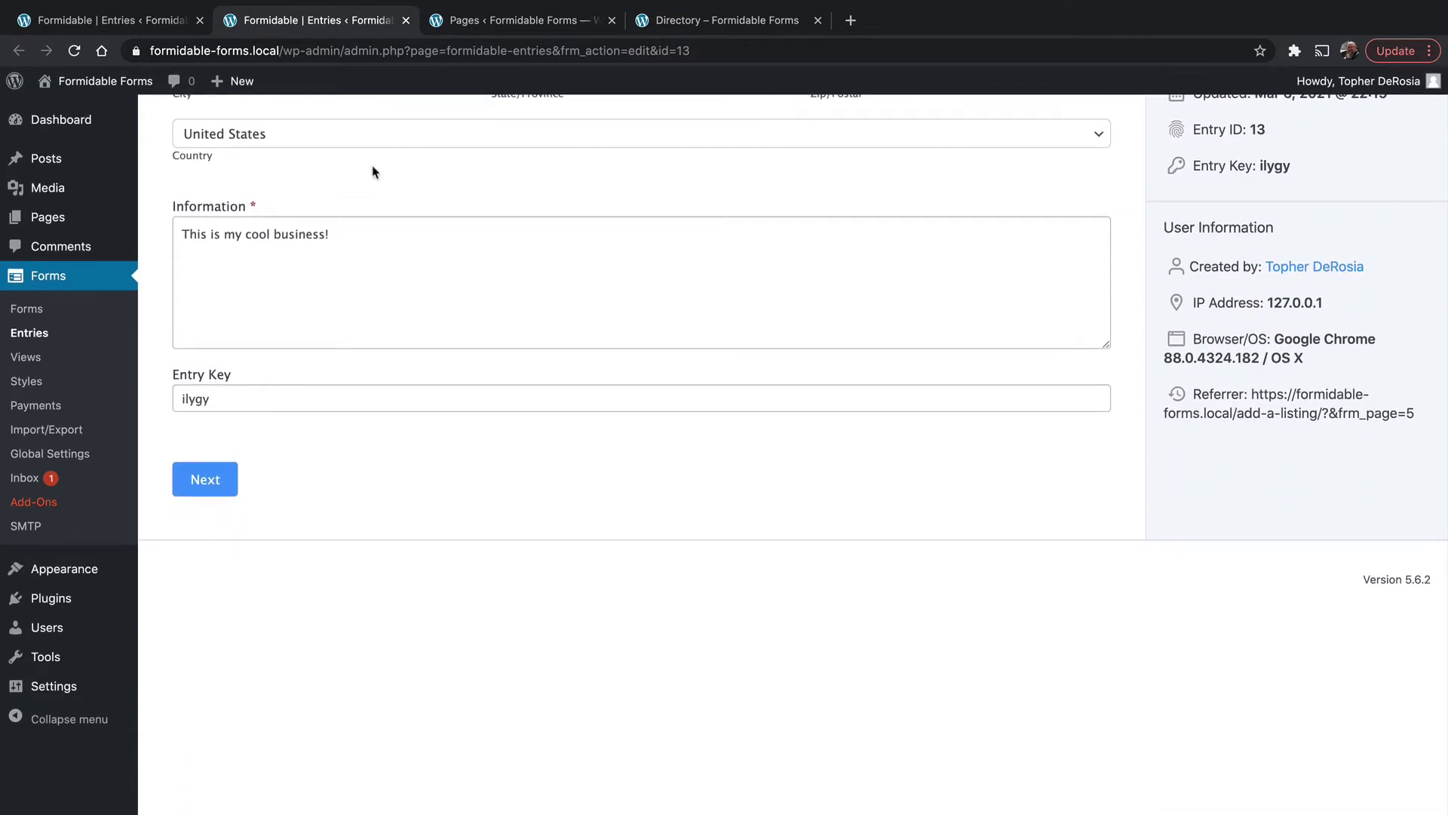
click(688, 25)
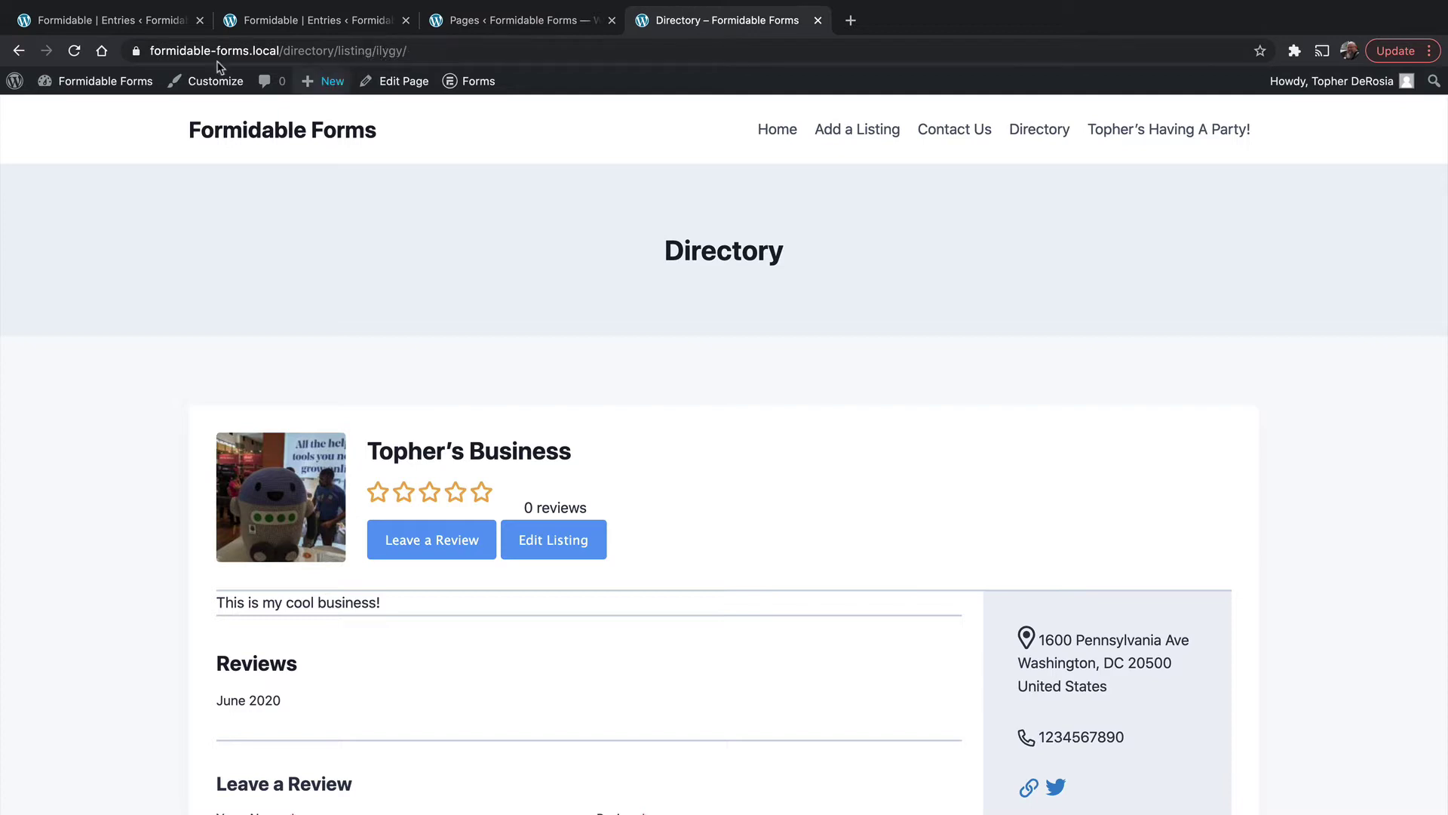
Step: Go back to the directory, view Apple's listing, then return to entry 13's edit form
click(18, 53)
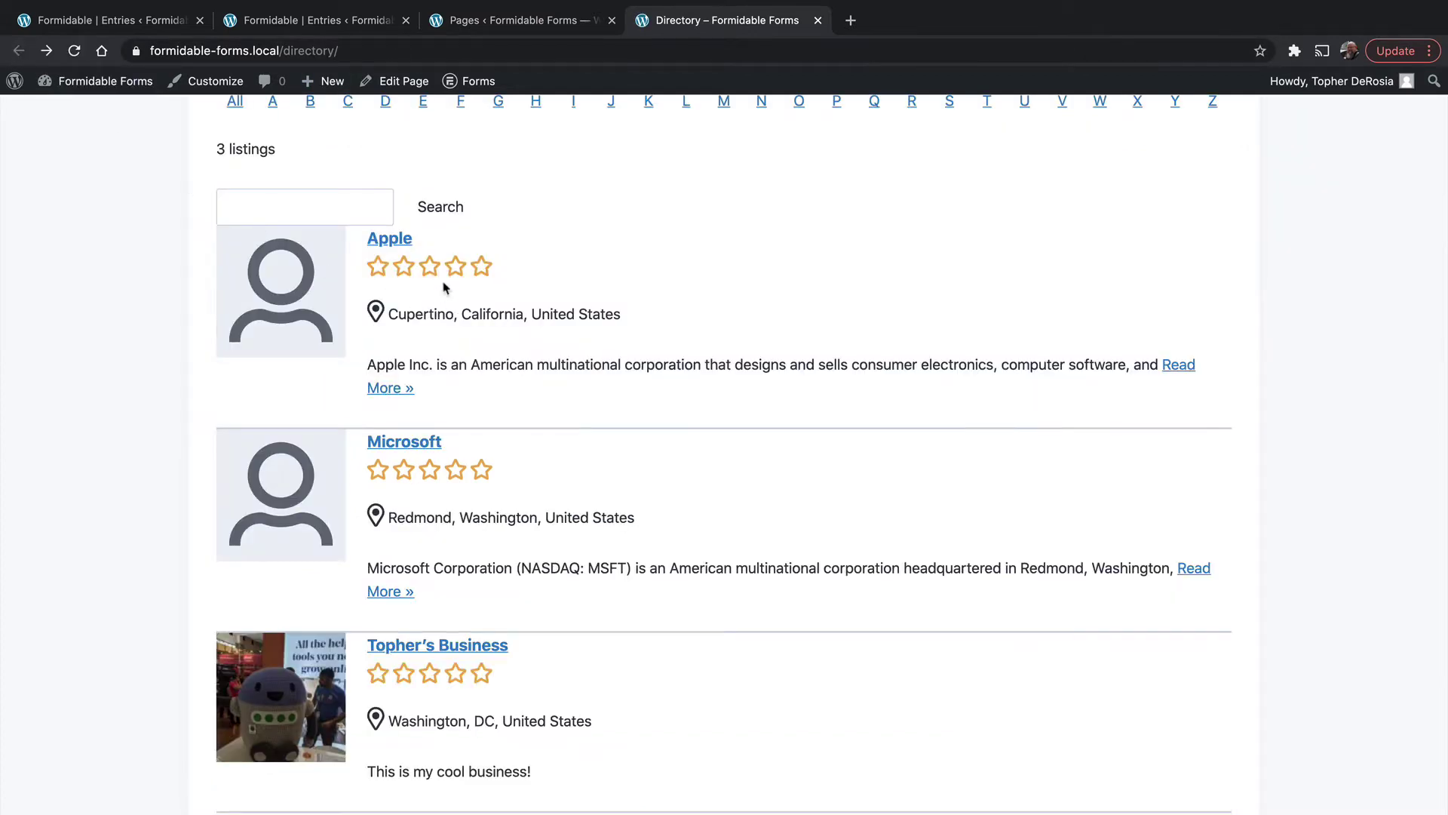
click(400, 241)
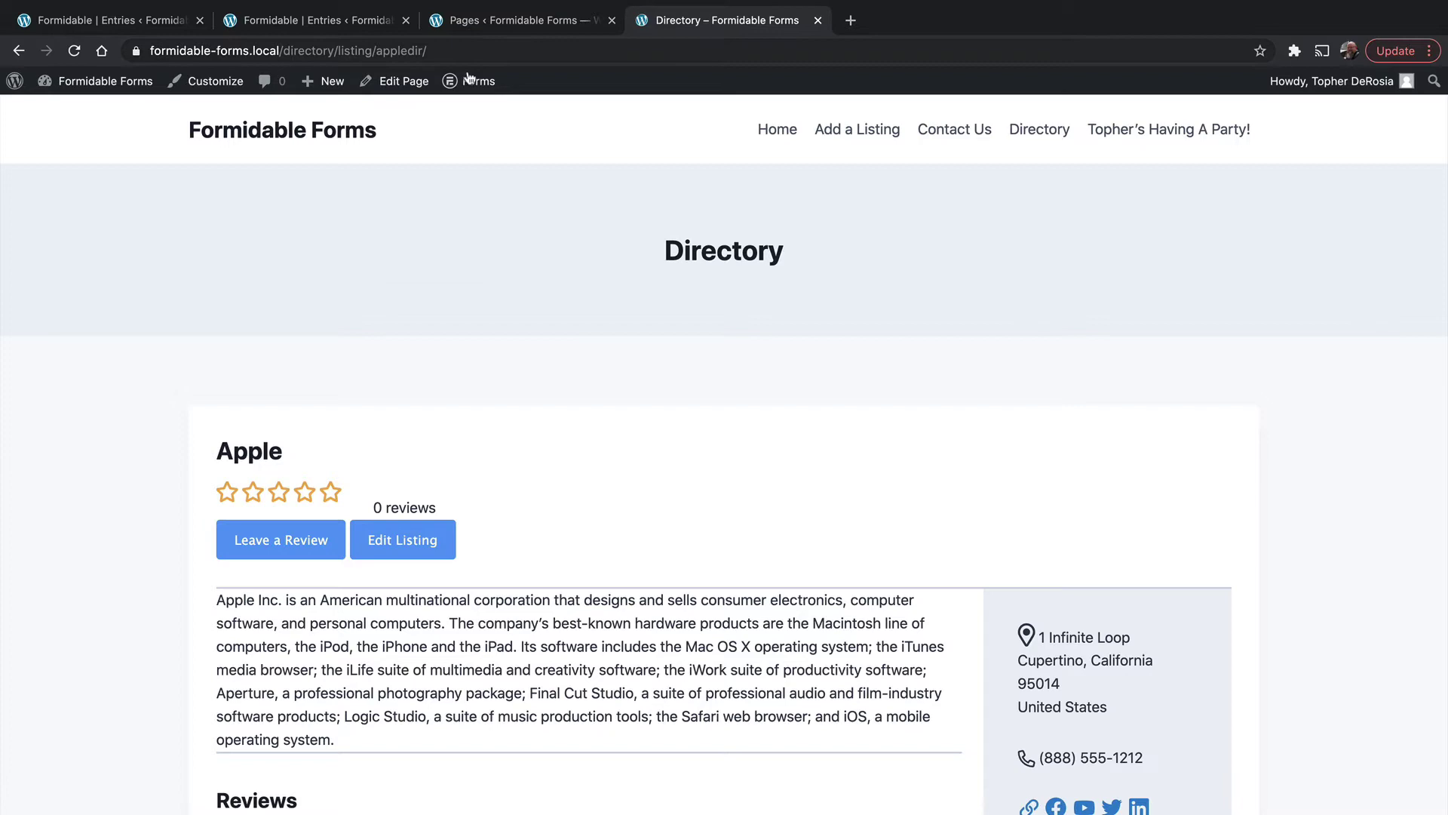
scroll(81, 91, left, 5)
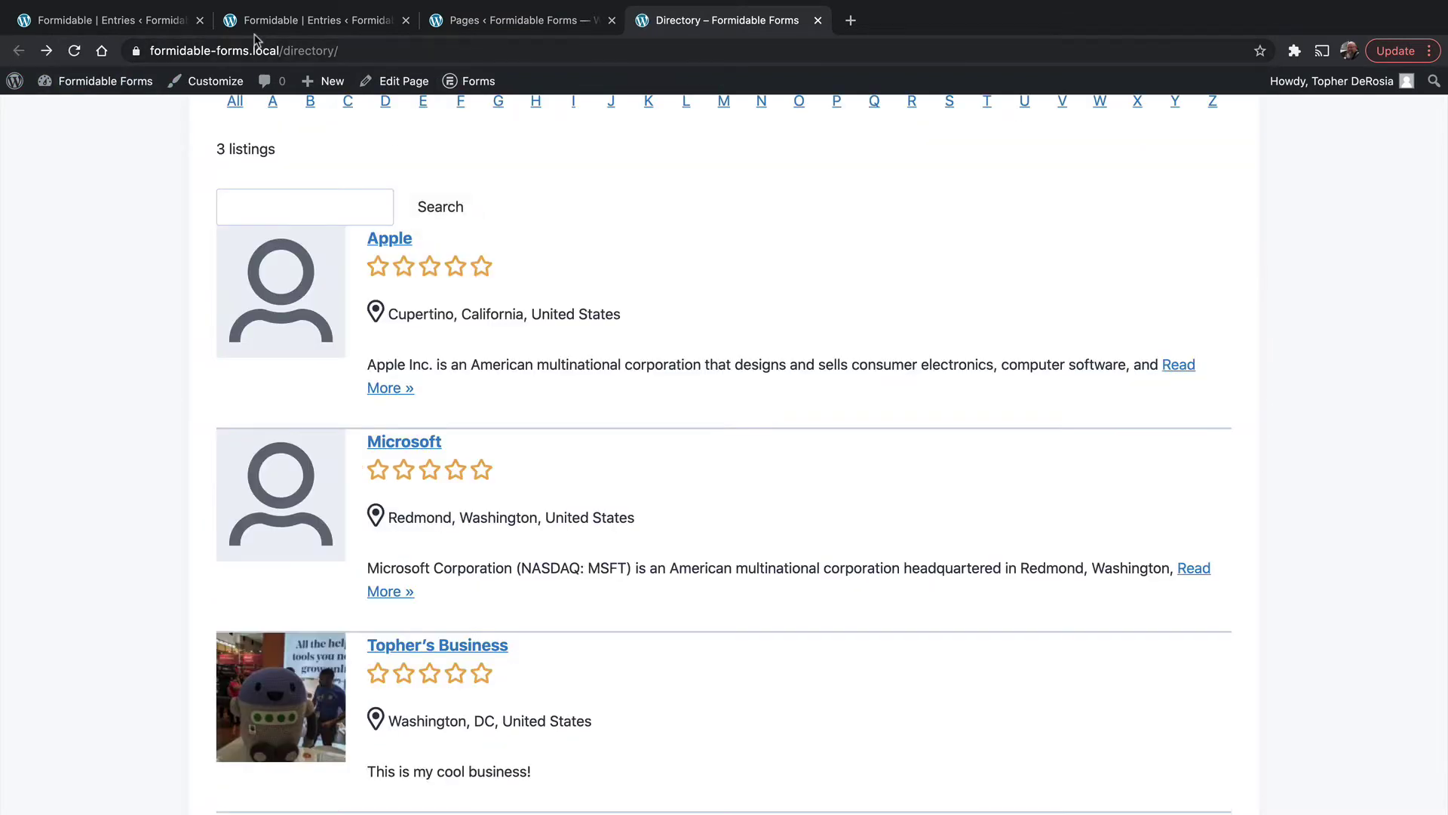
click(301, 27)
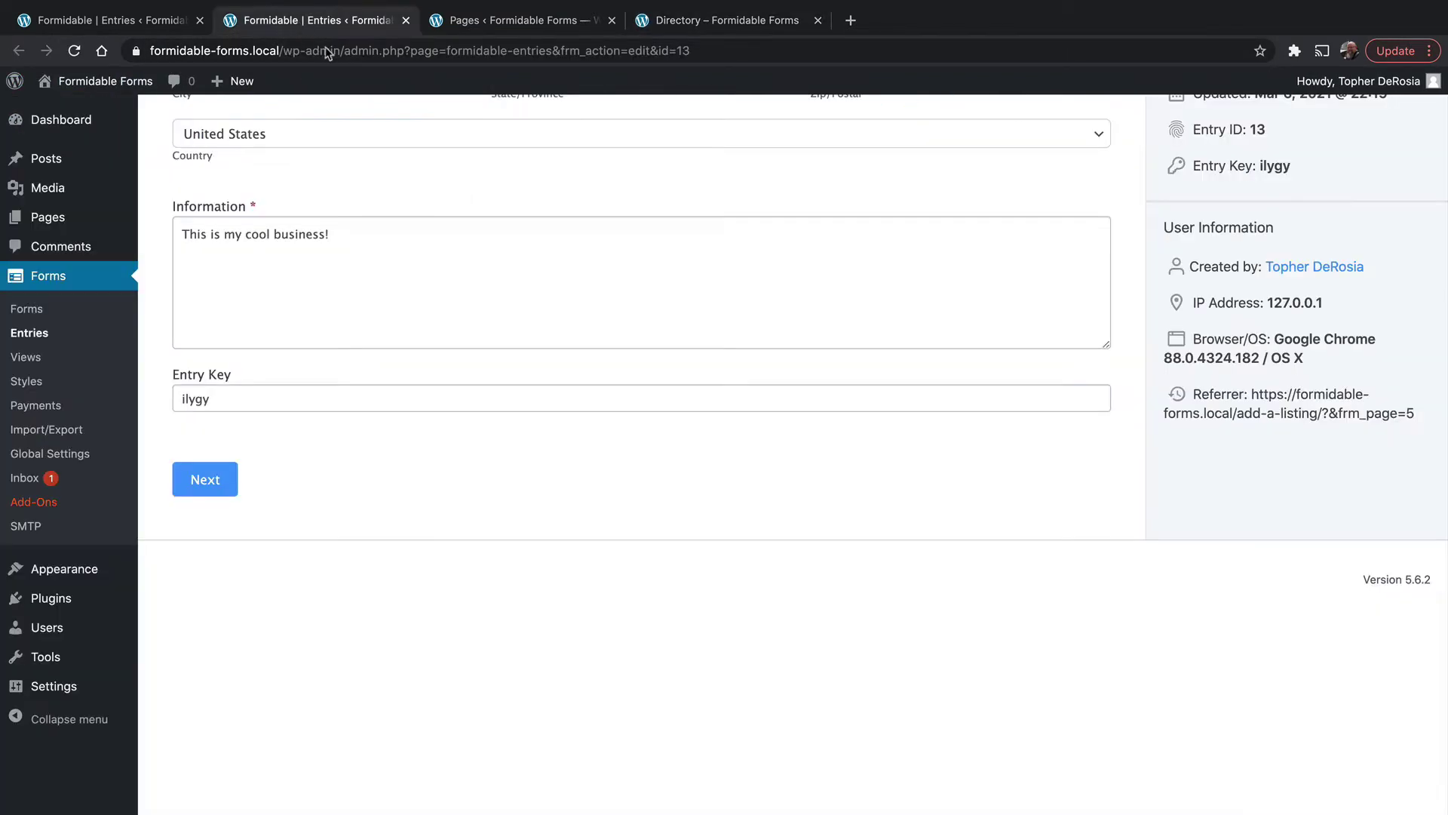
Step: Replace entry 13's key 'ilygy' with 'tophers-business' and save the entry
click(236, 401)
double_click(462, 404)
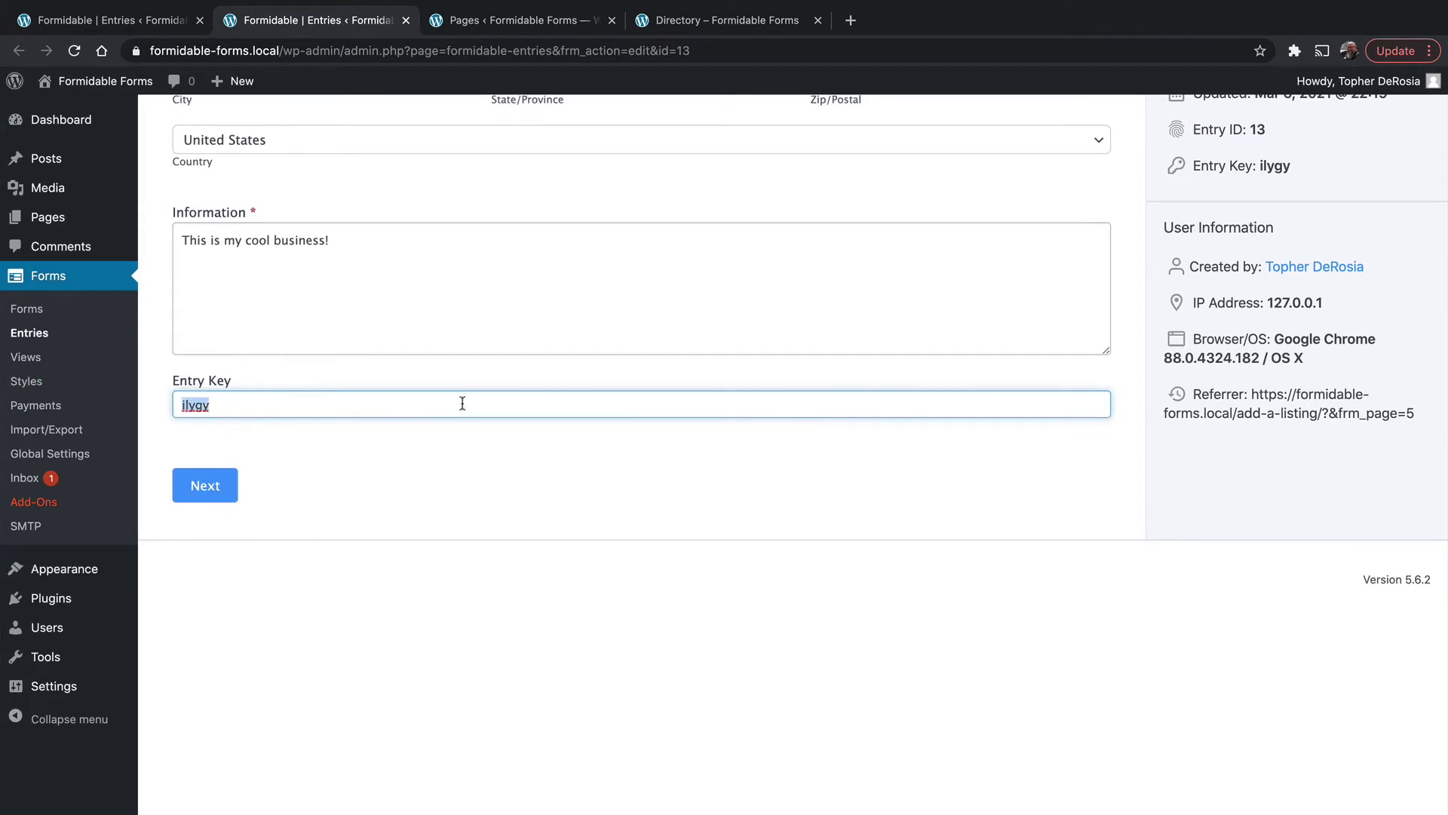
text(tophers-business)
click(242, 491)
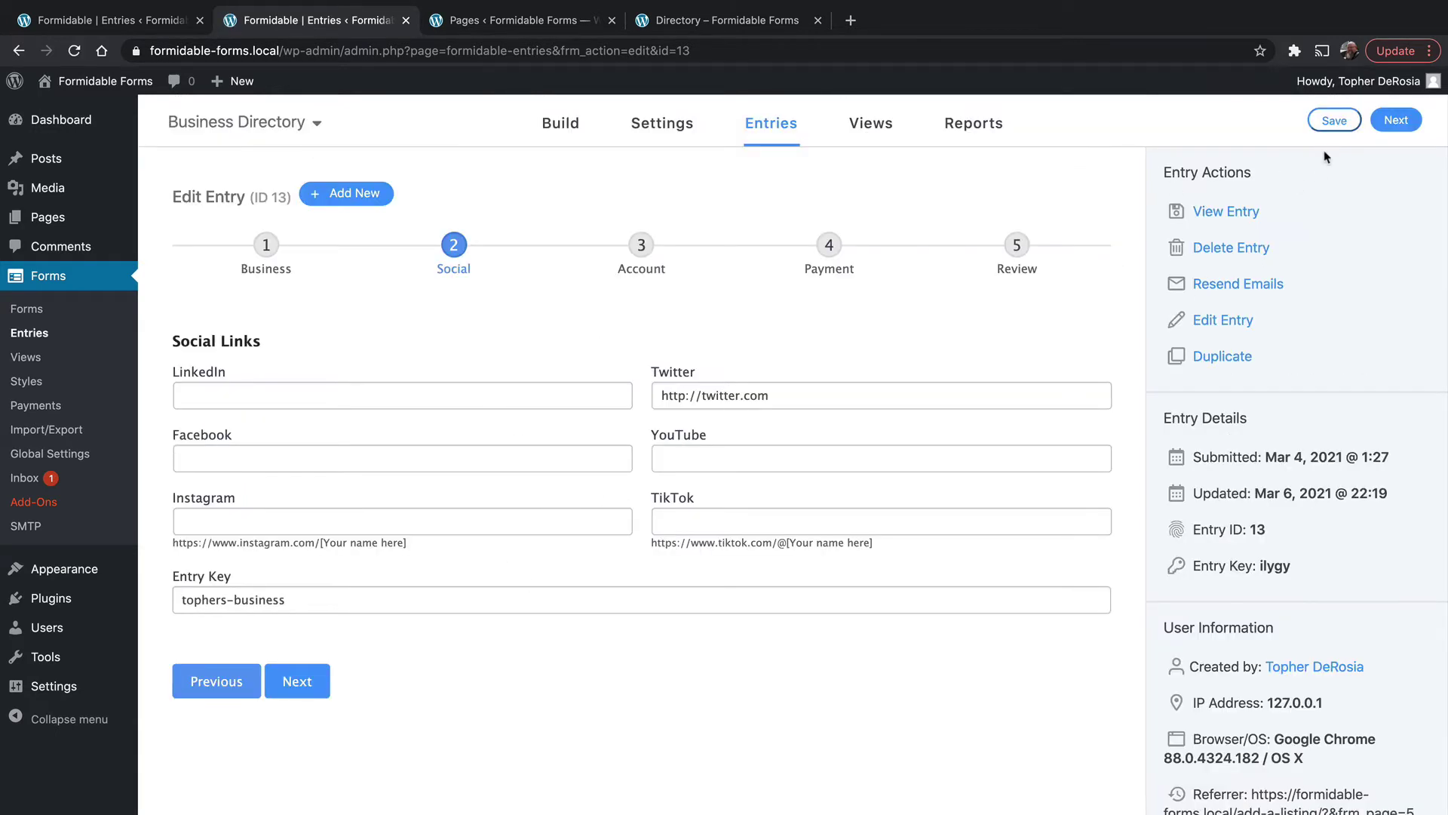
click(1335, 122)
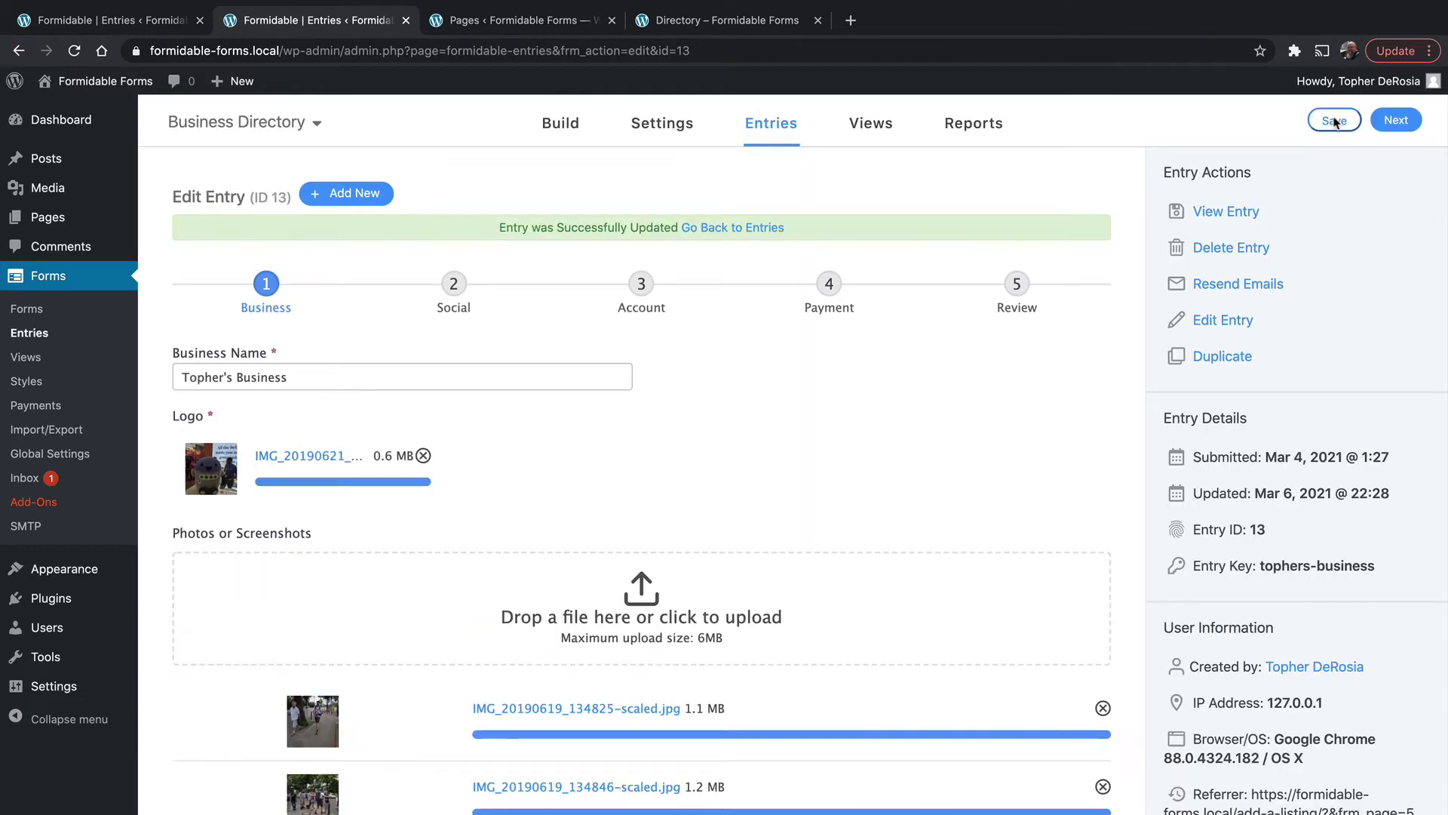
Step: Reload the Directory and open Topher's Business at its new /listing/tophers-business/ address
click(702, 25)
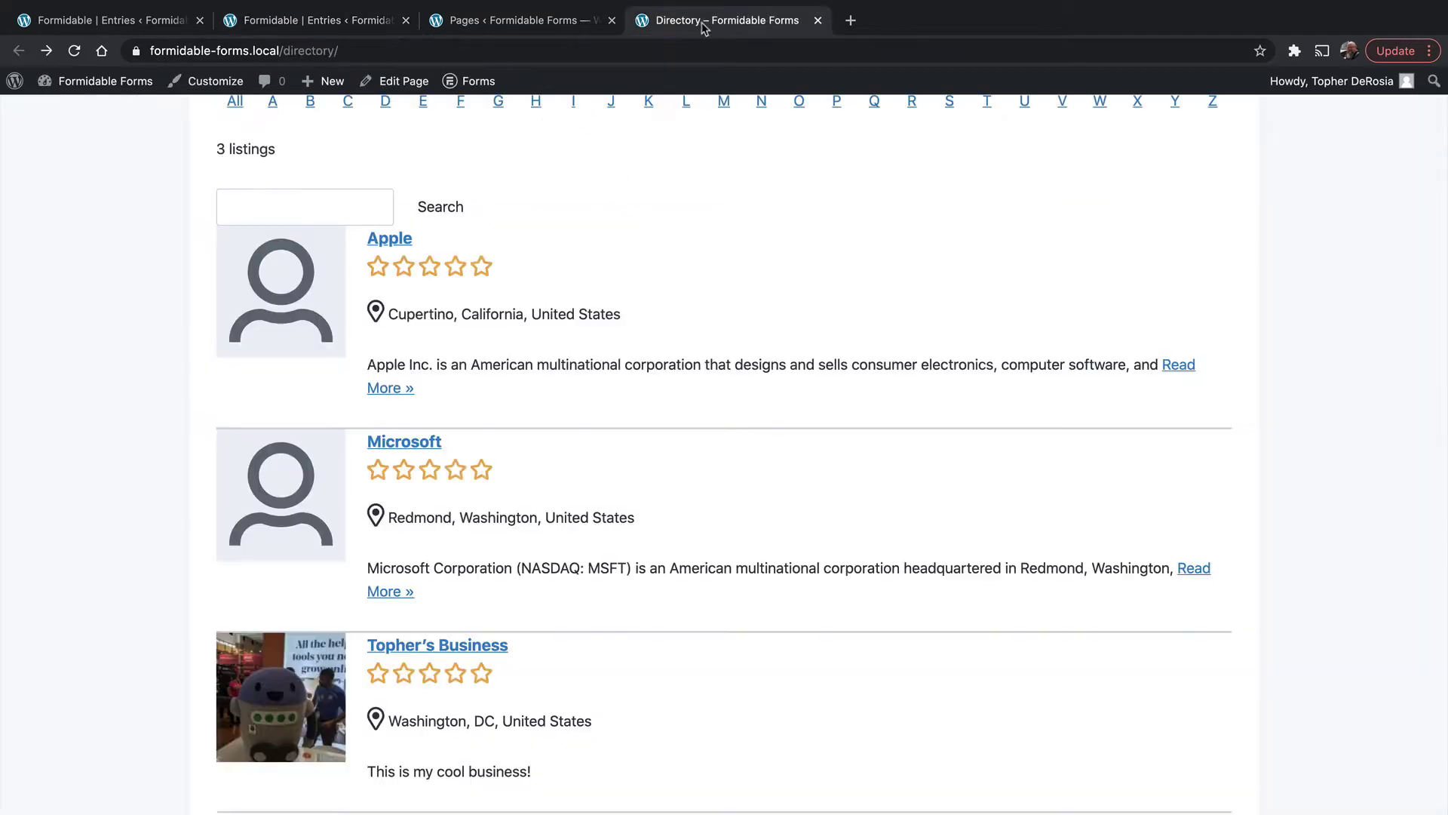
click(73, 50)
click(487, 652)
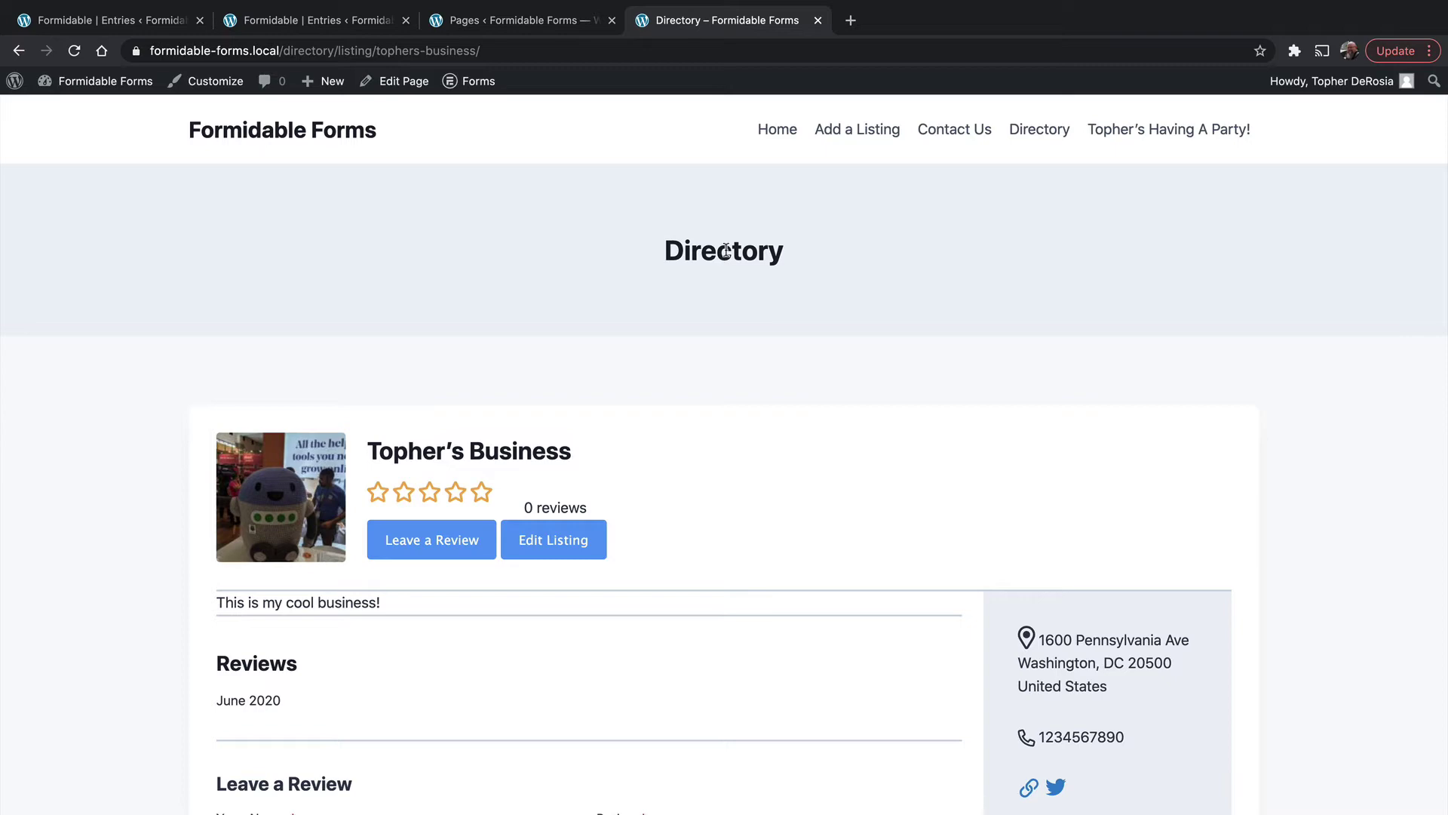
scroll(726, 250, down, 10)
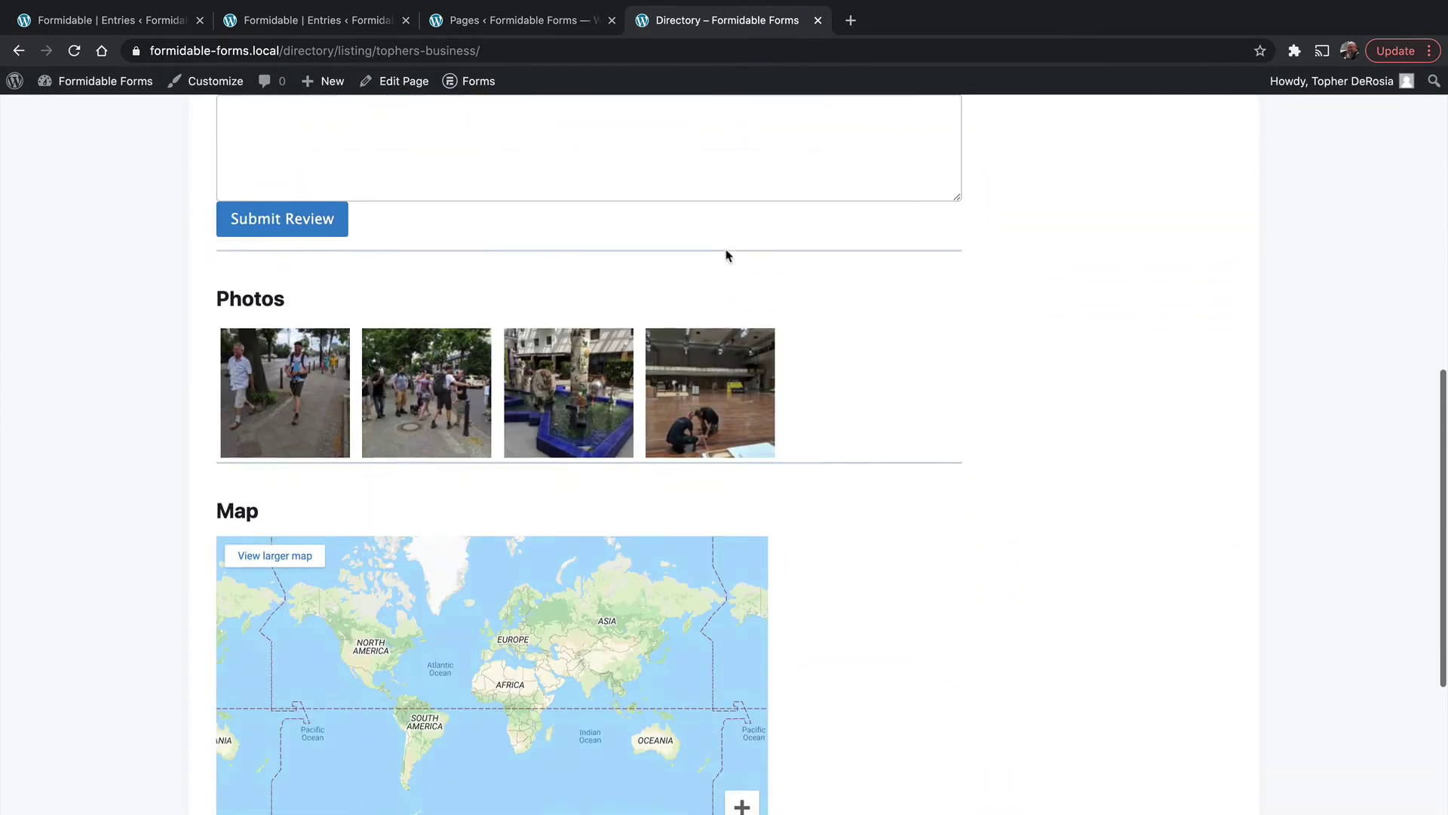
scroll(724, 249, up, 10)
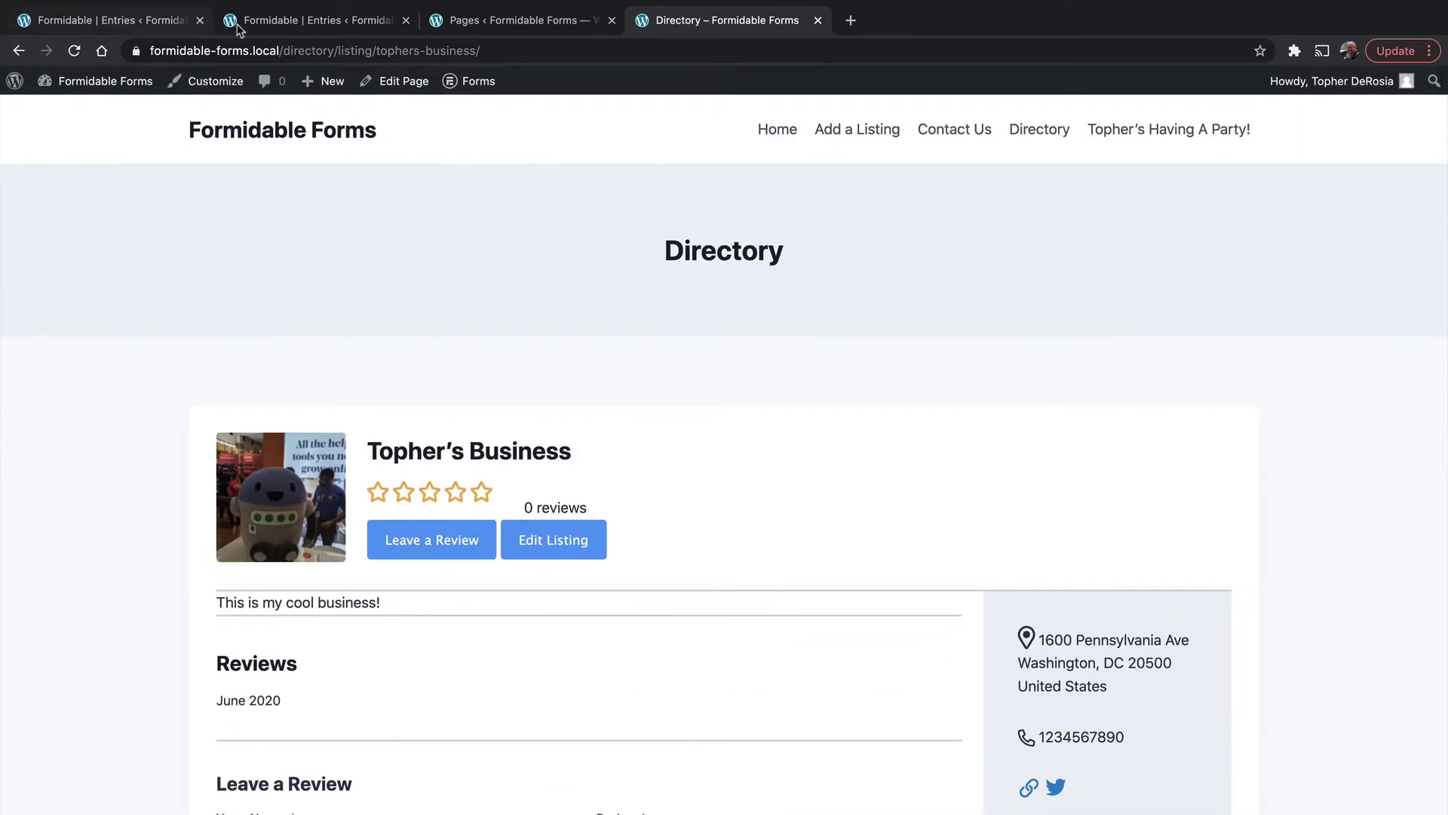
click(114, 24)
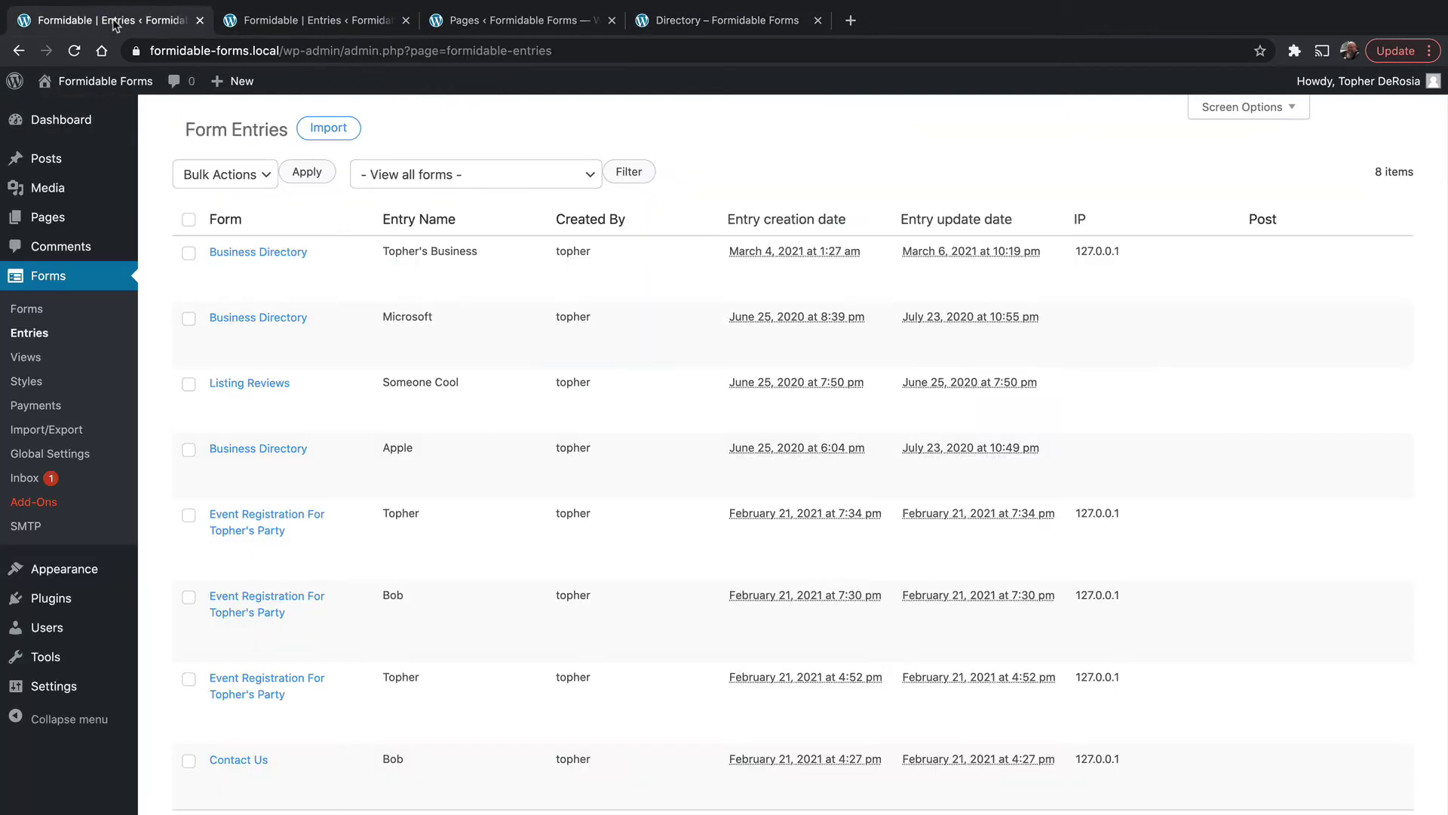
mouse_move(1092, 248)
mouse_move(284, 258)
click(683, 25)
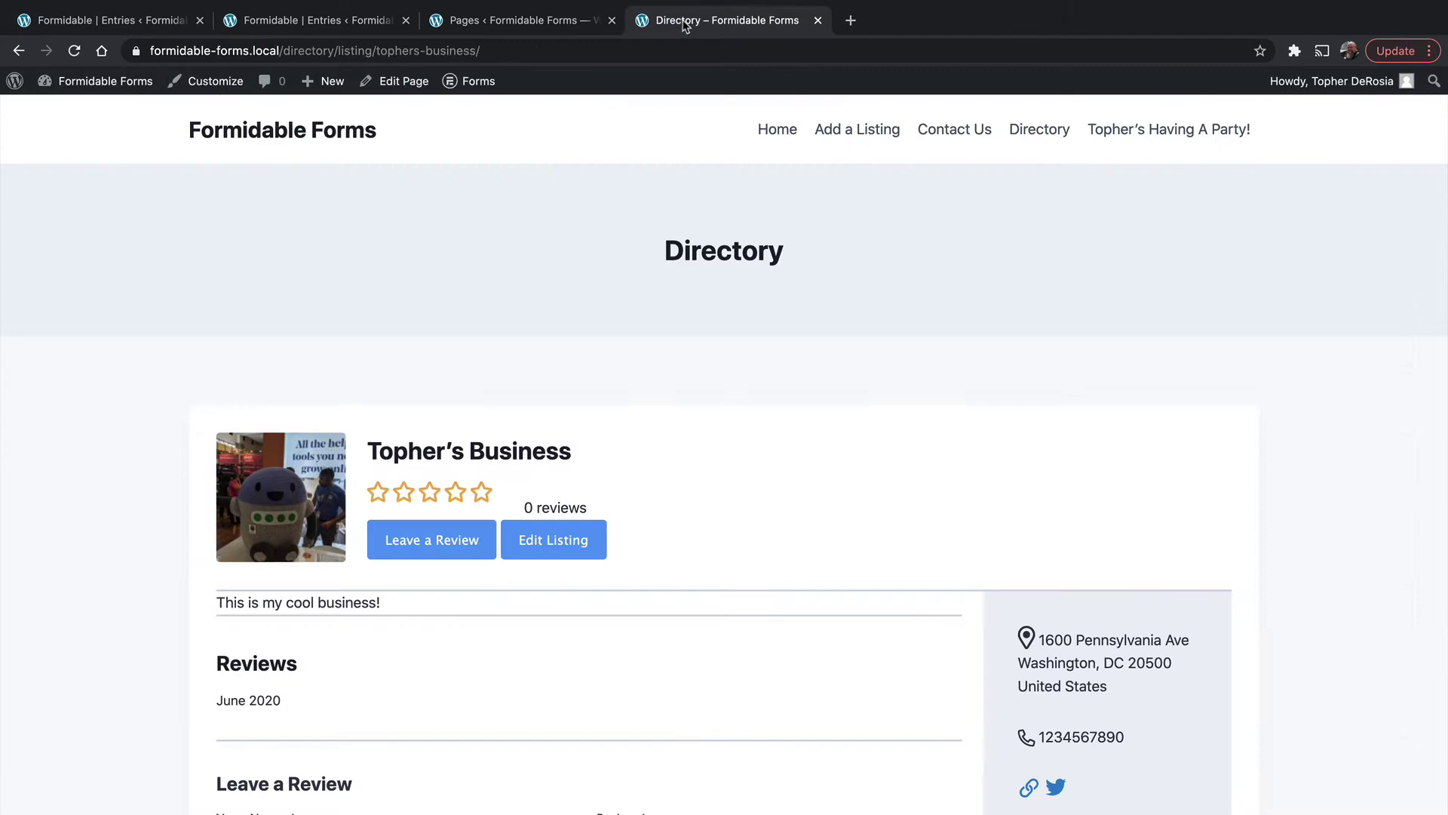
scroll(827, 536, down, 5)
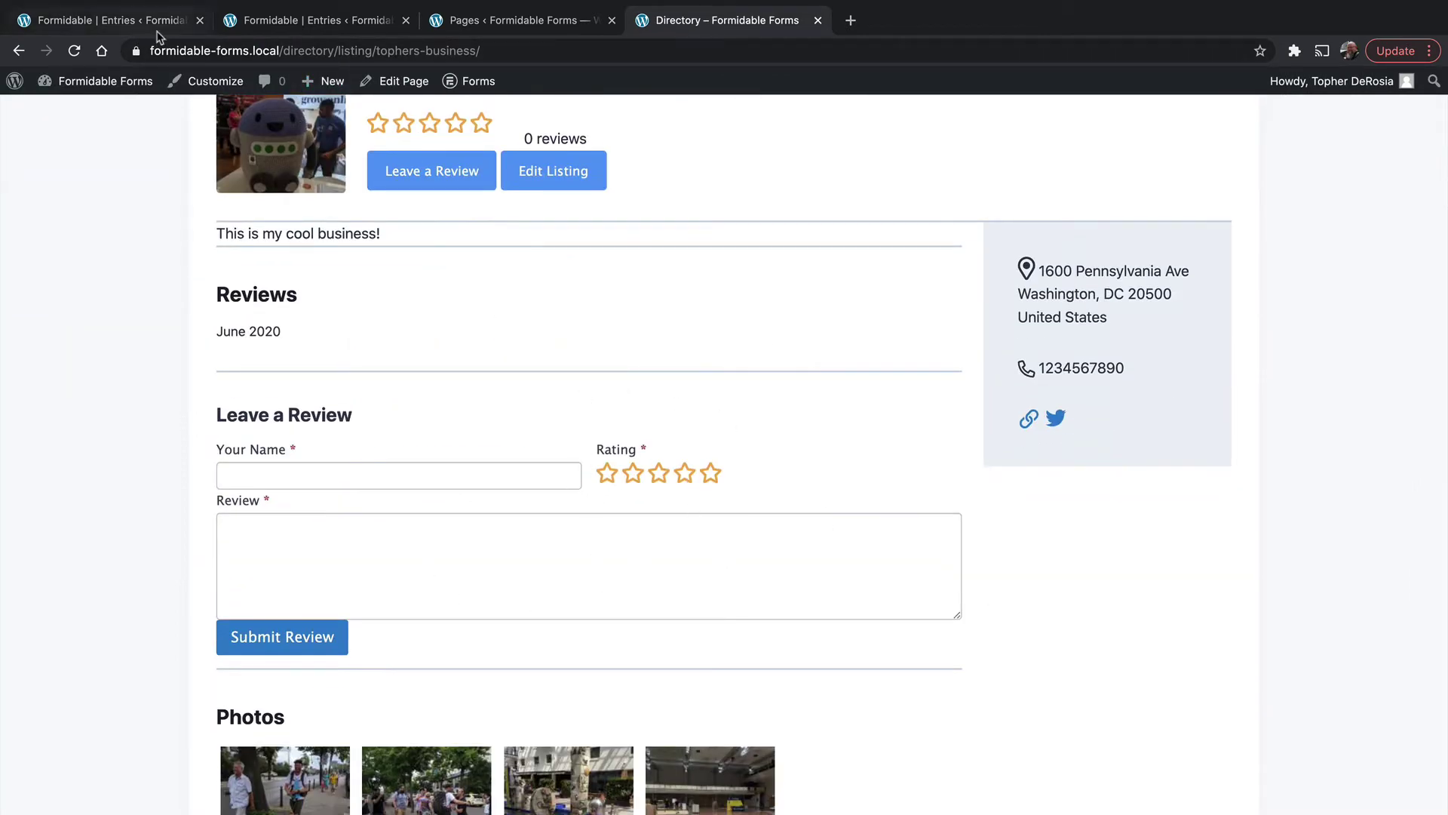
click(129, 25)
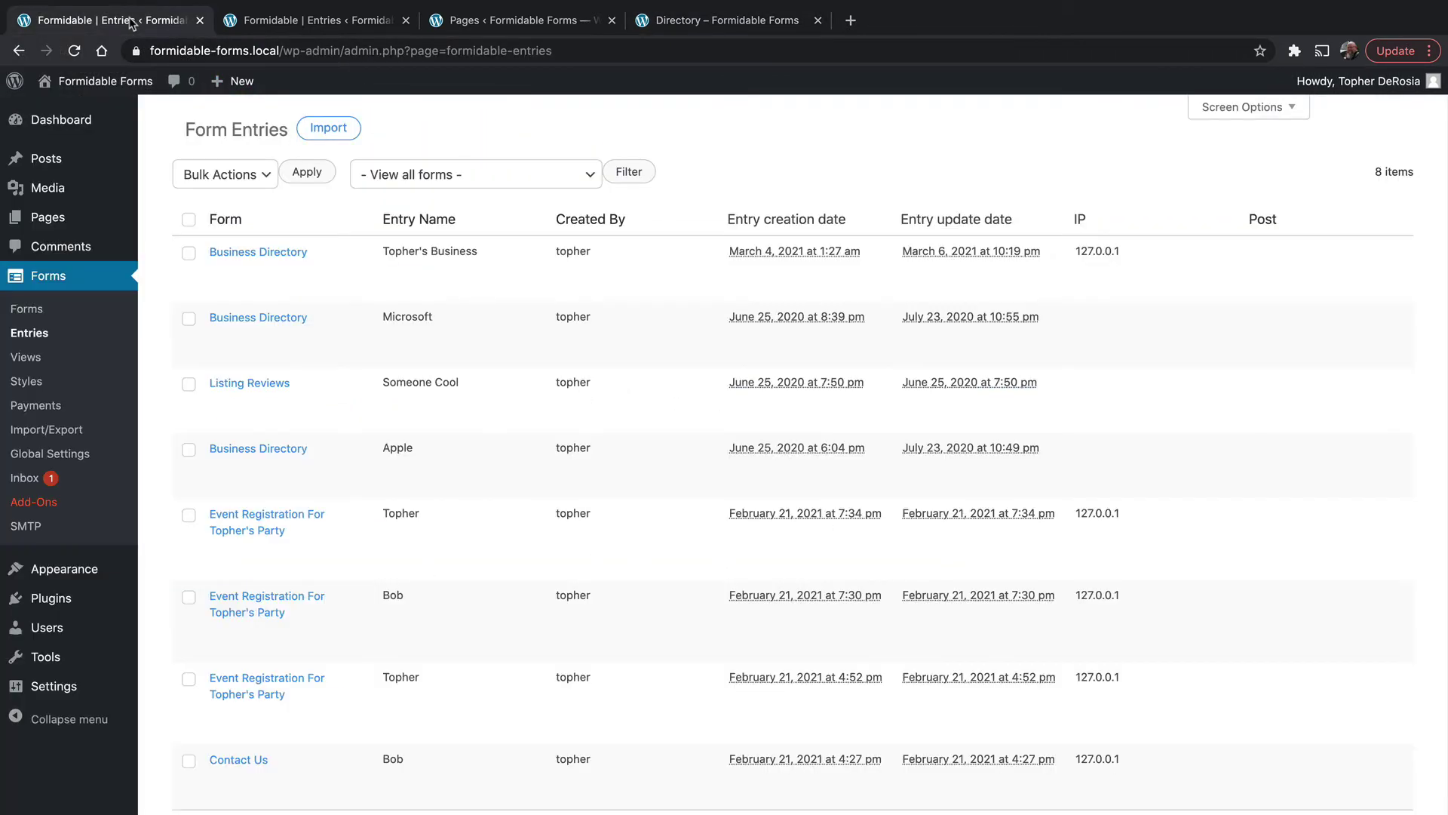
Step: Go to Forms > Views and edit the Paid Listings view
click(24, 357)
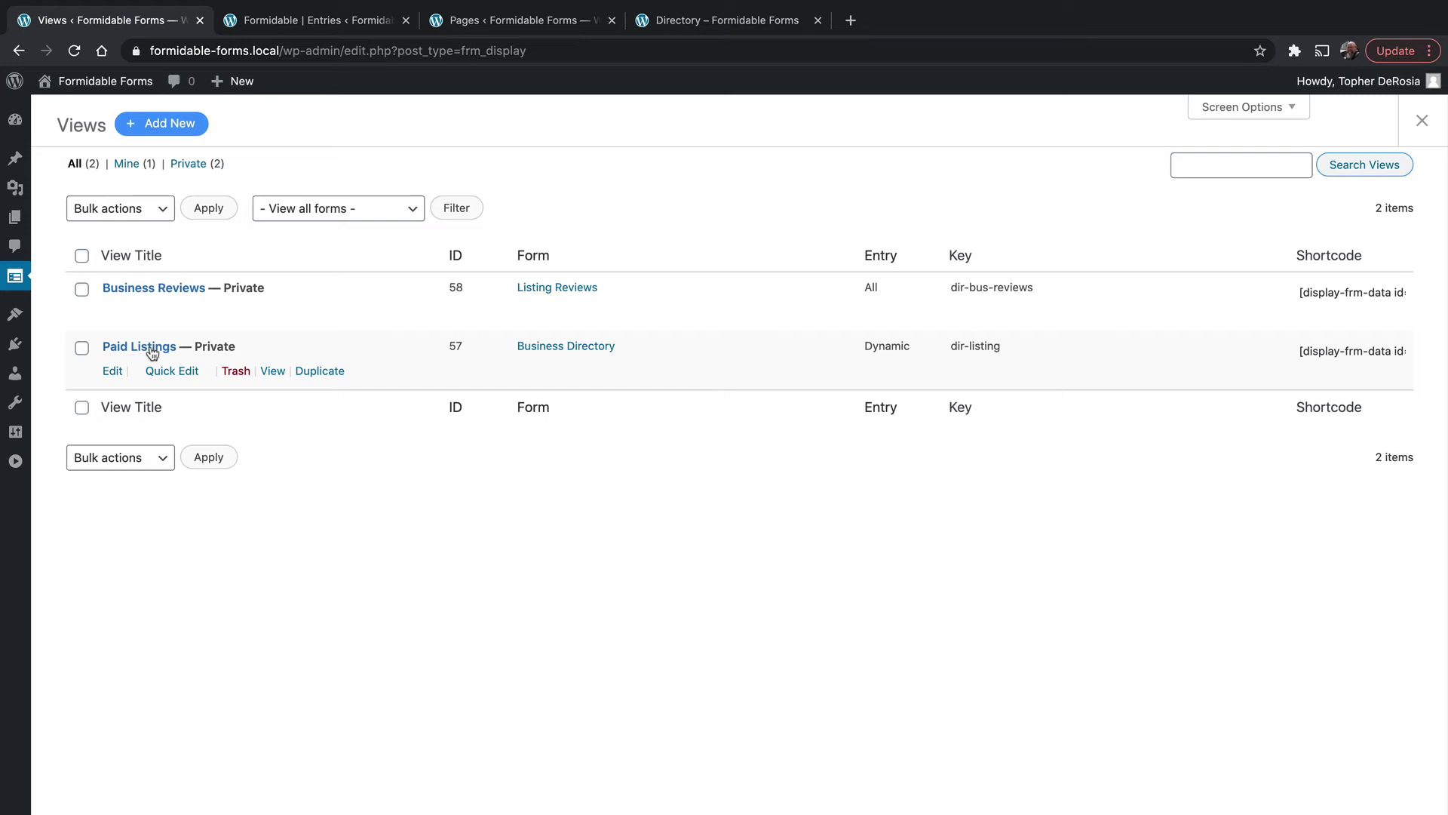
click(112, 371)
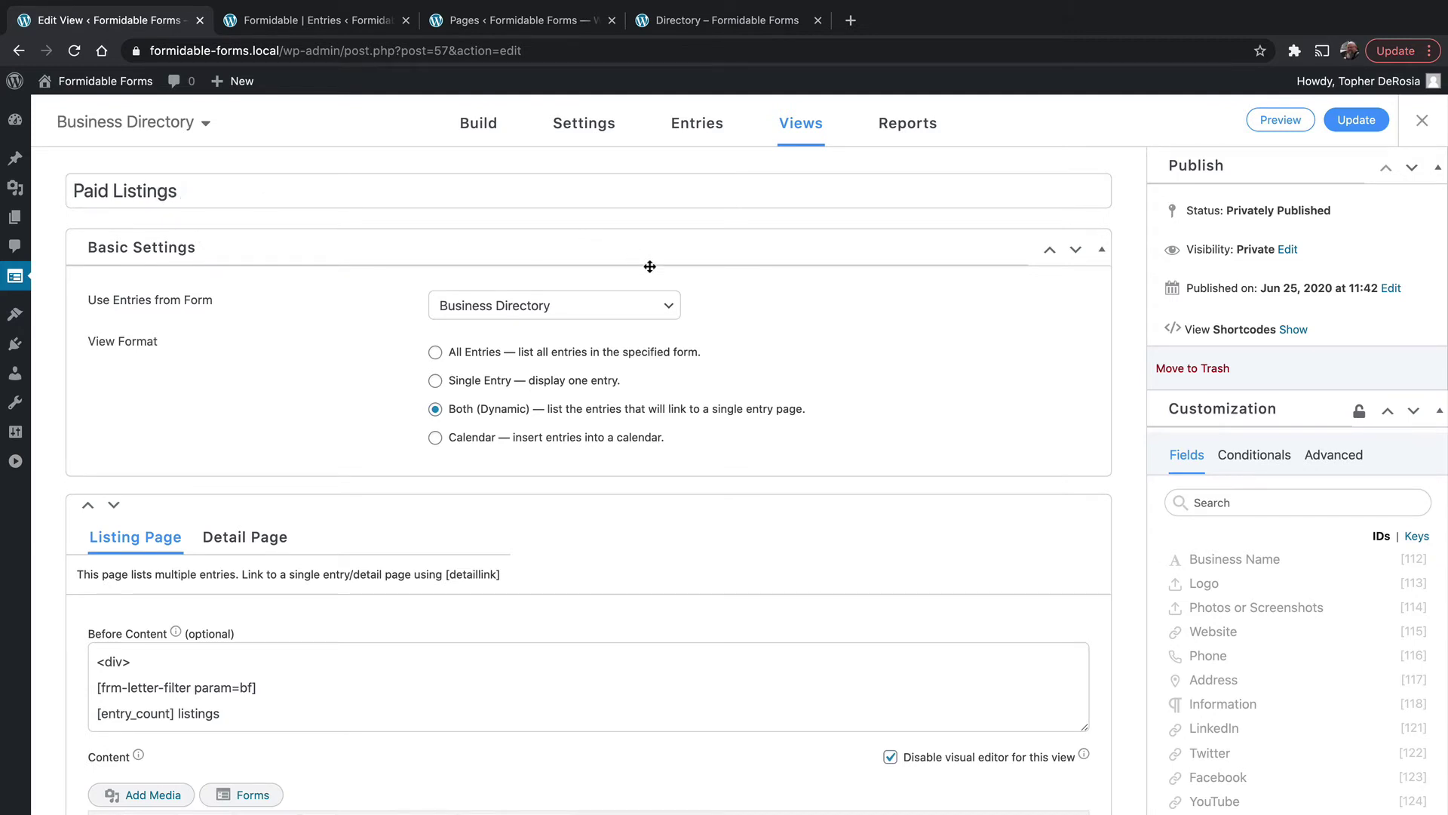
click(647, 310)
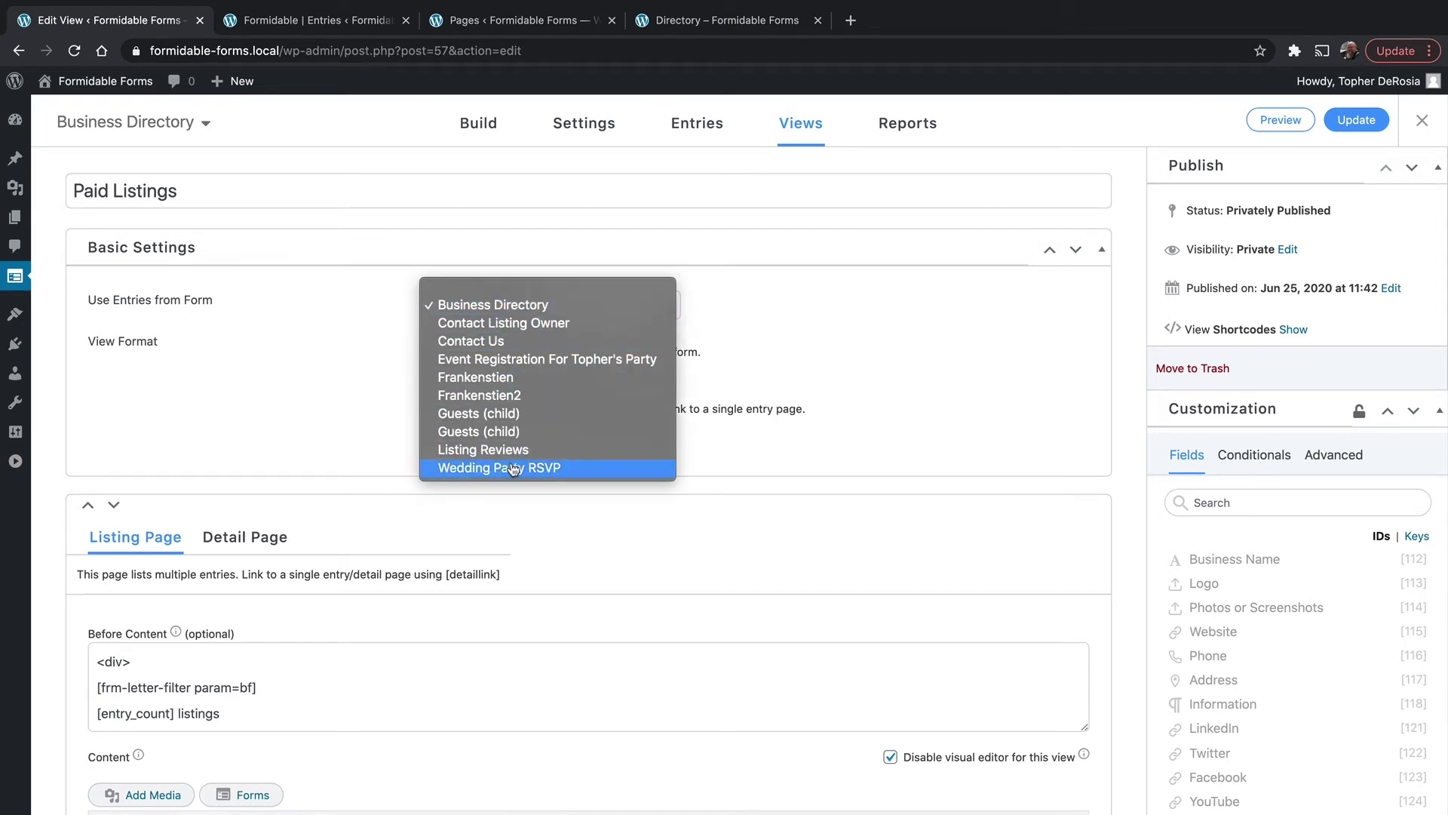
click(496, 308)
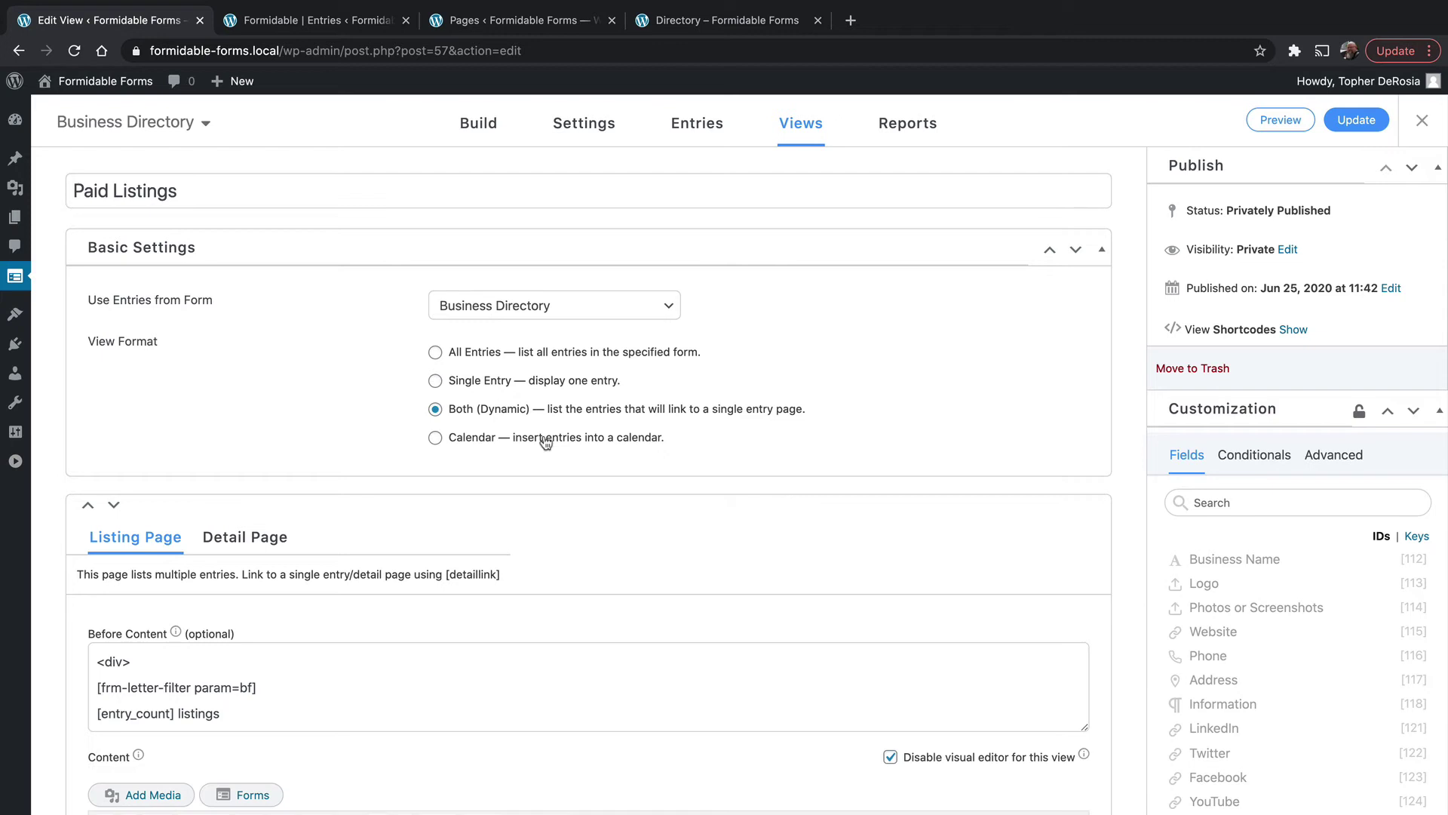
scroll(603, 535, down, 3)
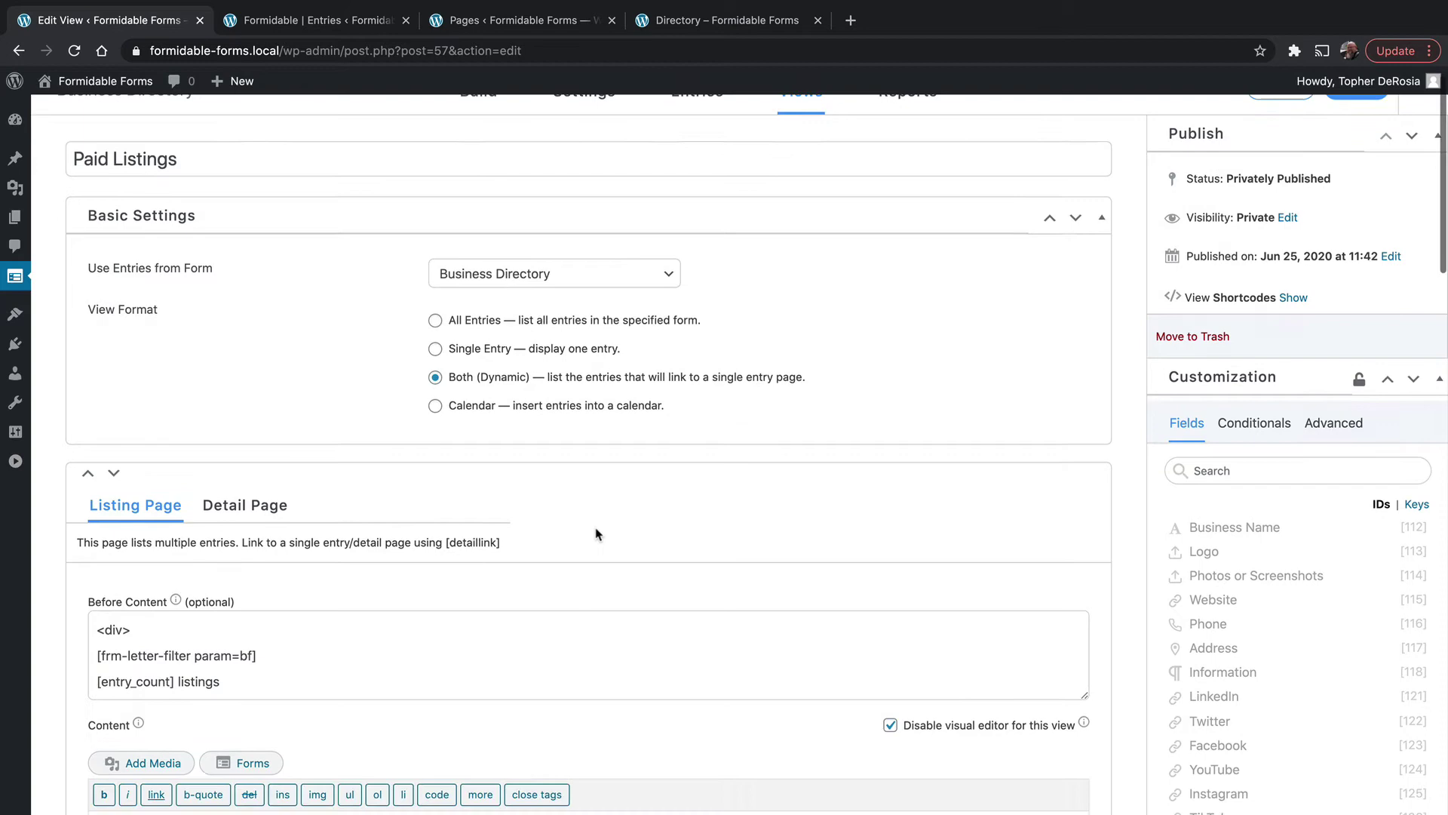
Step: Glance at the public directory listings, then scroll through the view's listing template
scroll(709, 379, down, 1)
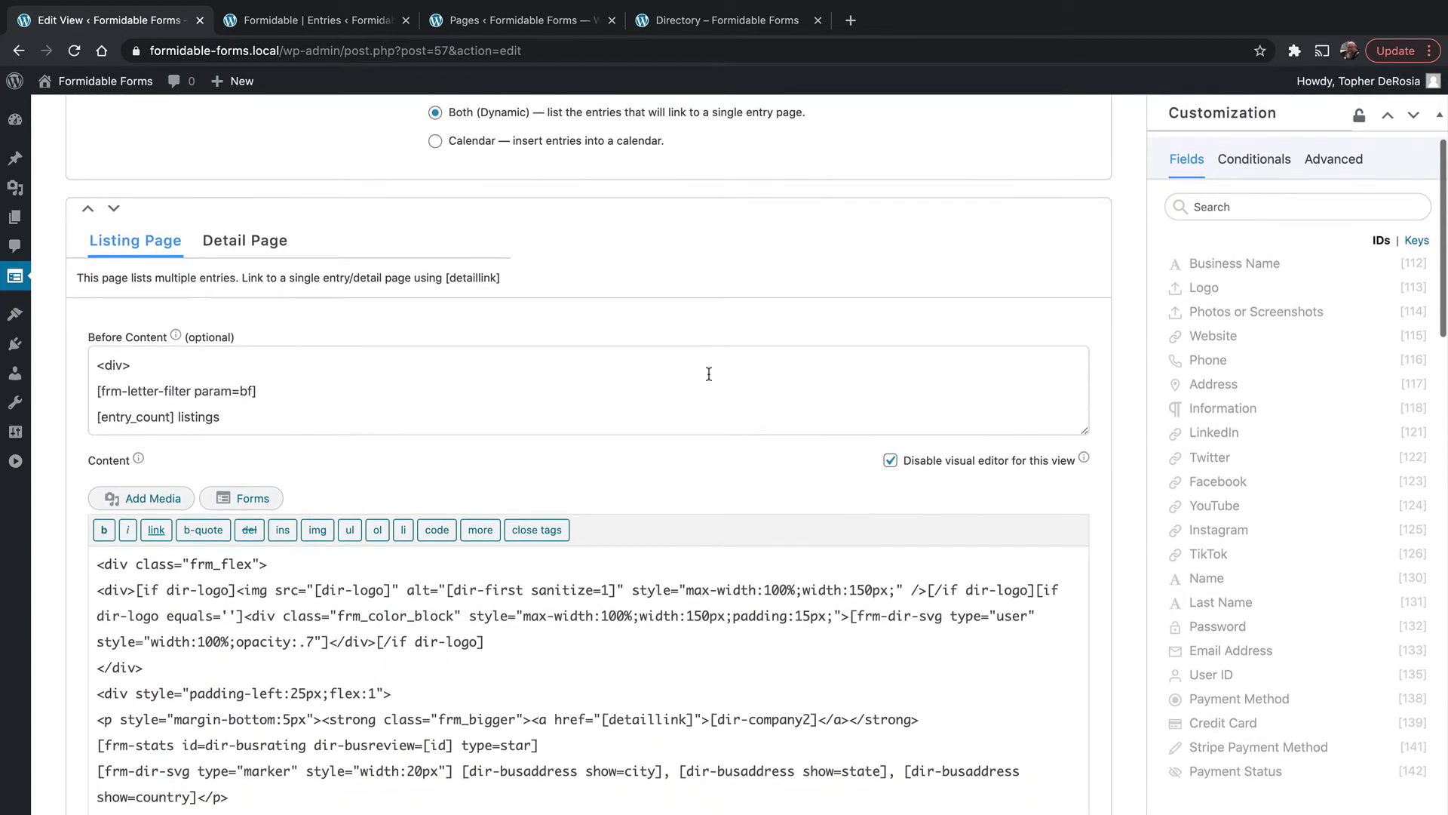
click(709, 23)
click(15, 50)
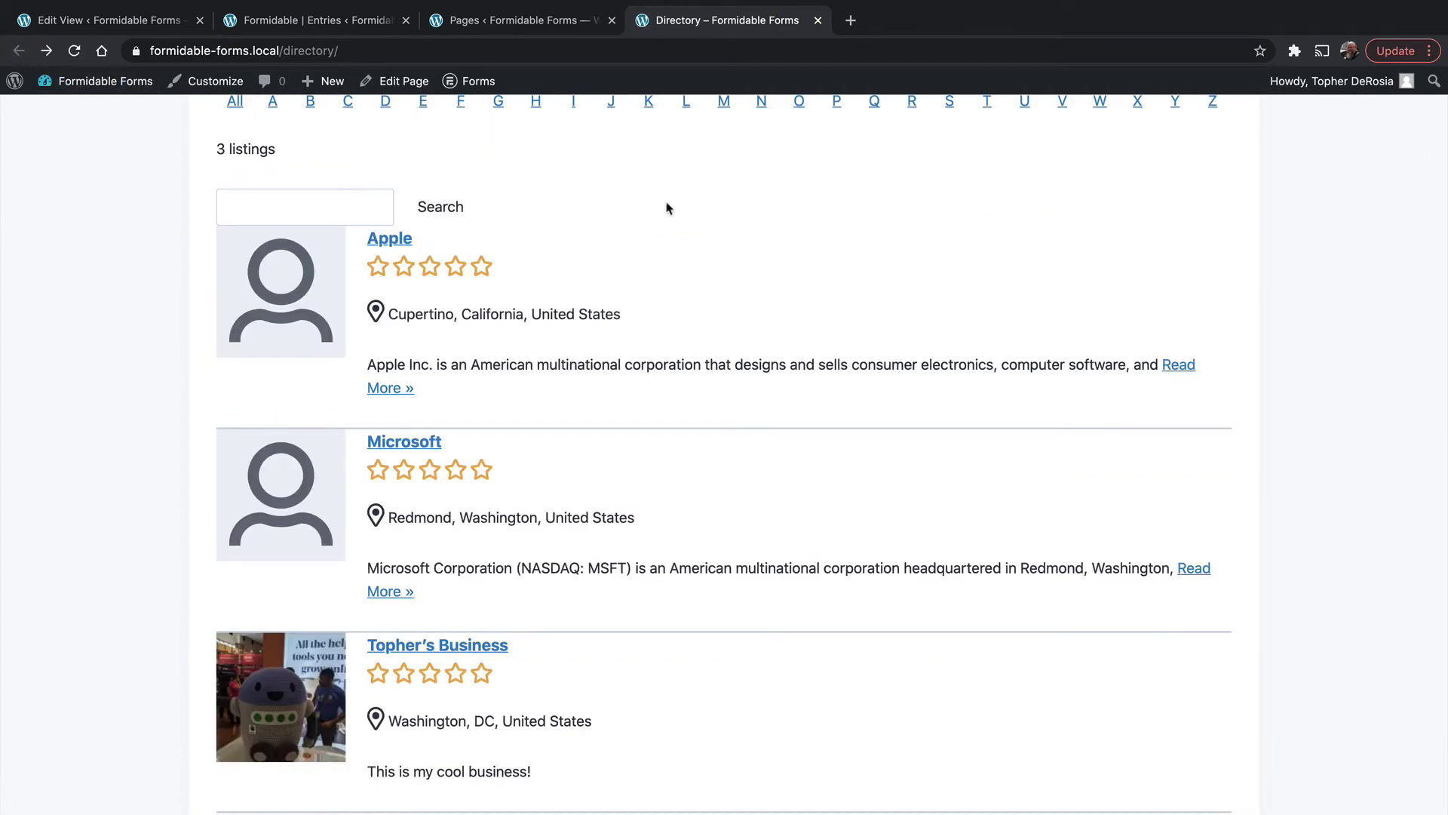
click(82, 21)
scroll(581, 370, down, 2)
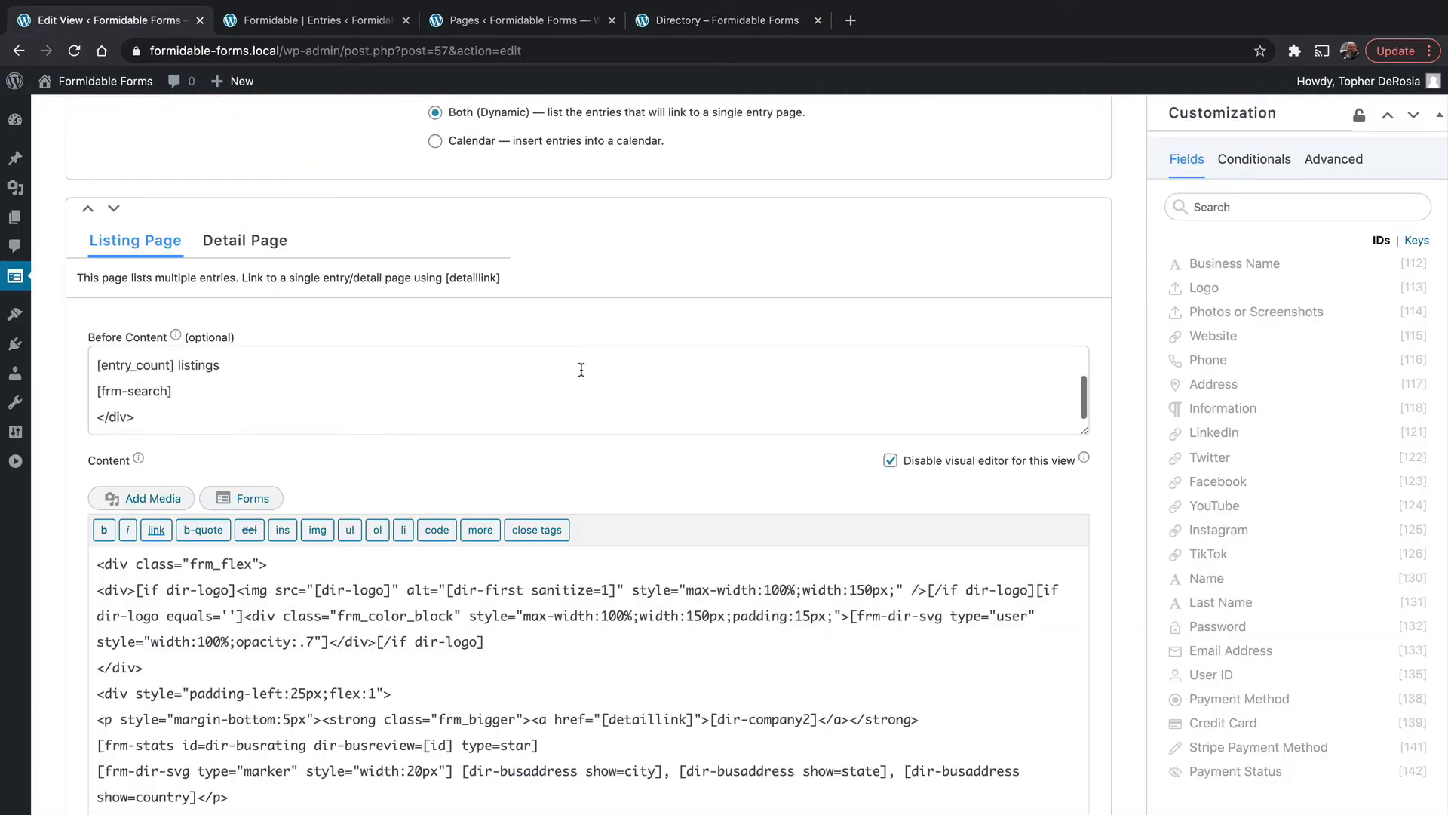
scroll(581, 370, up, 2)
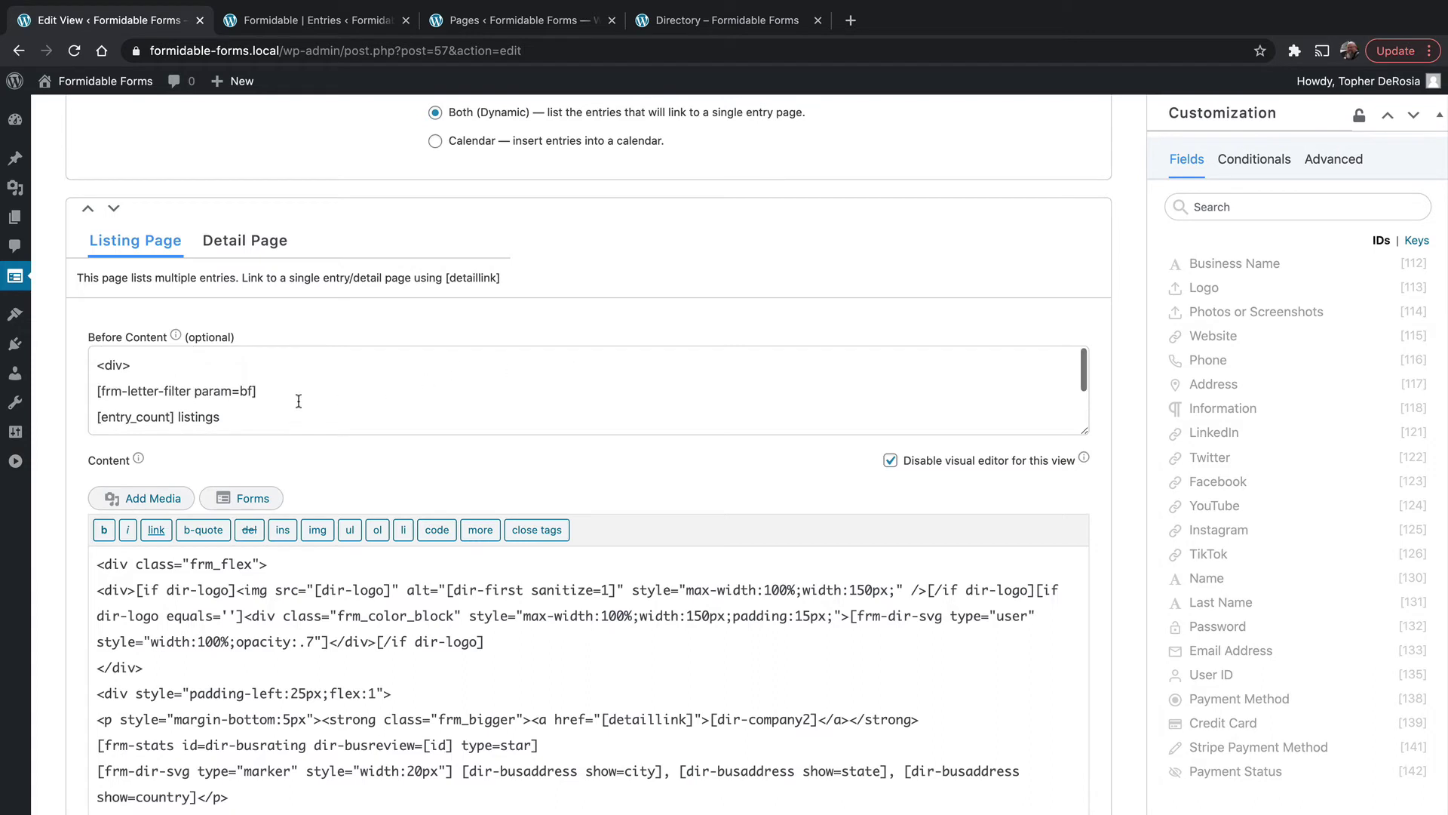
scroll(235, 387, down, 1)
scroll(235, 387, up, 1)
scroll(287, 411, down, 2)
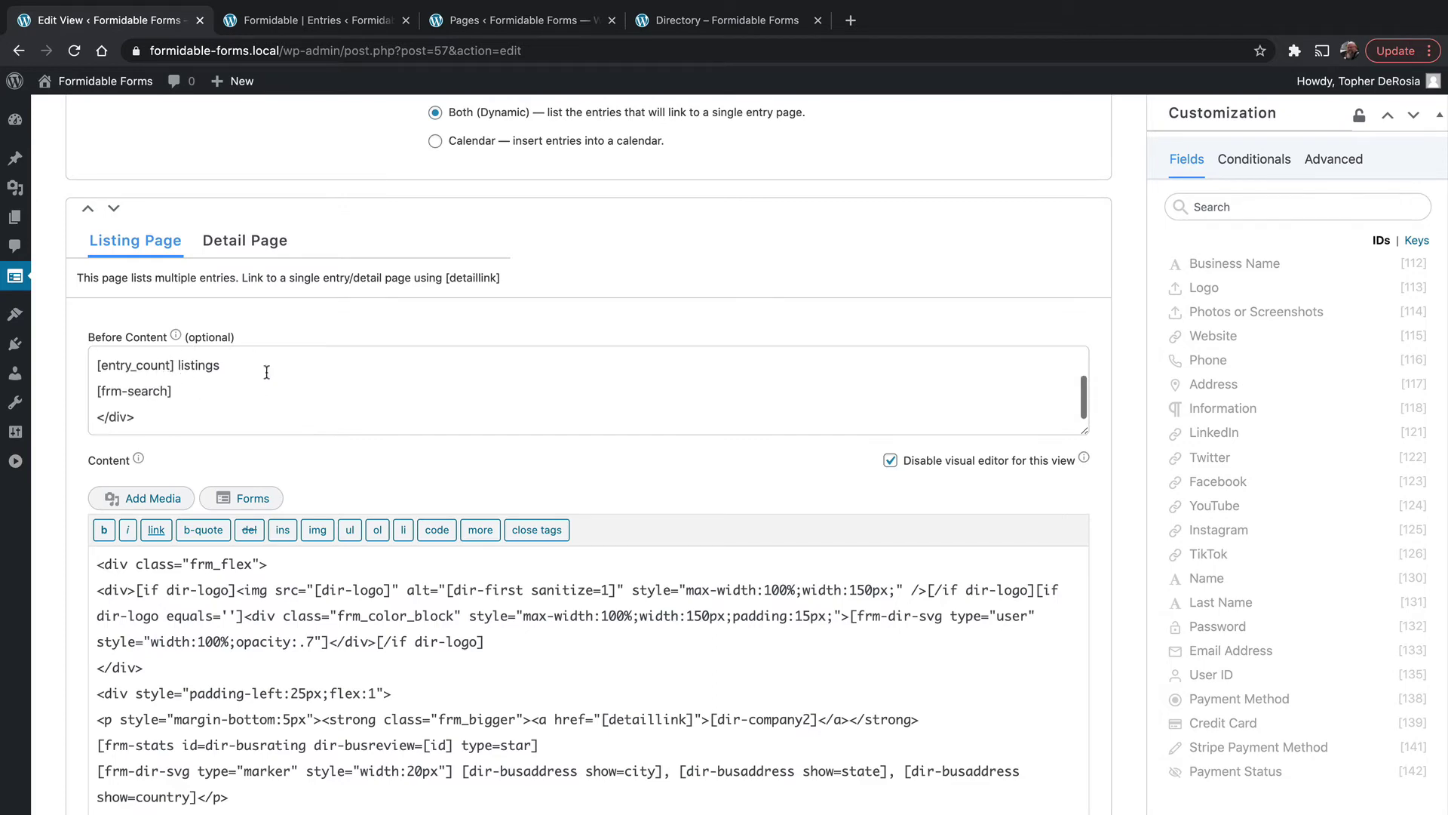
Step: Check the entry, Pages list and live Directory, then return to the listing template code
click(298, 26)
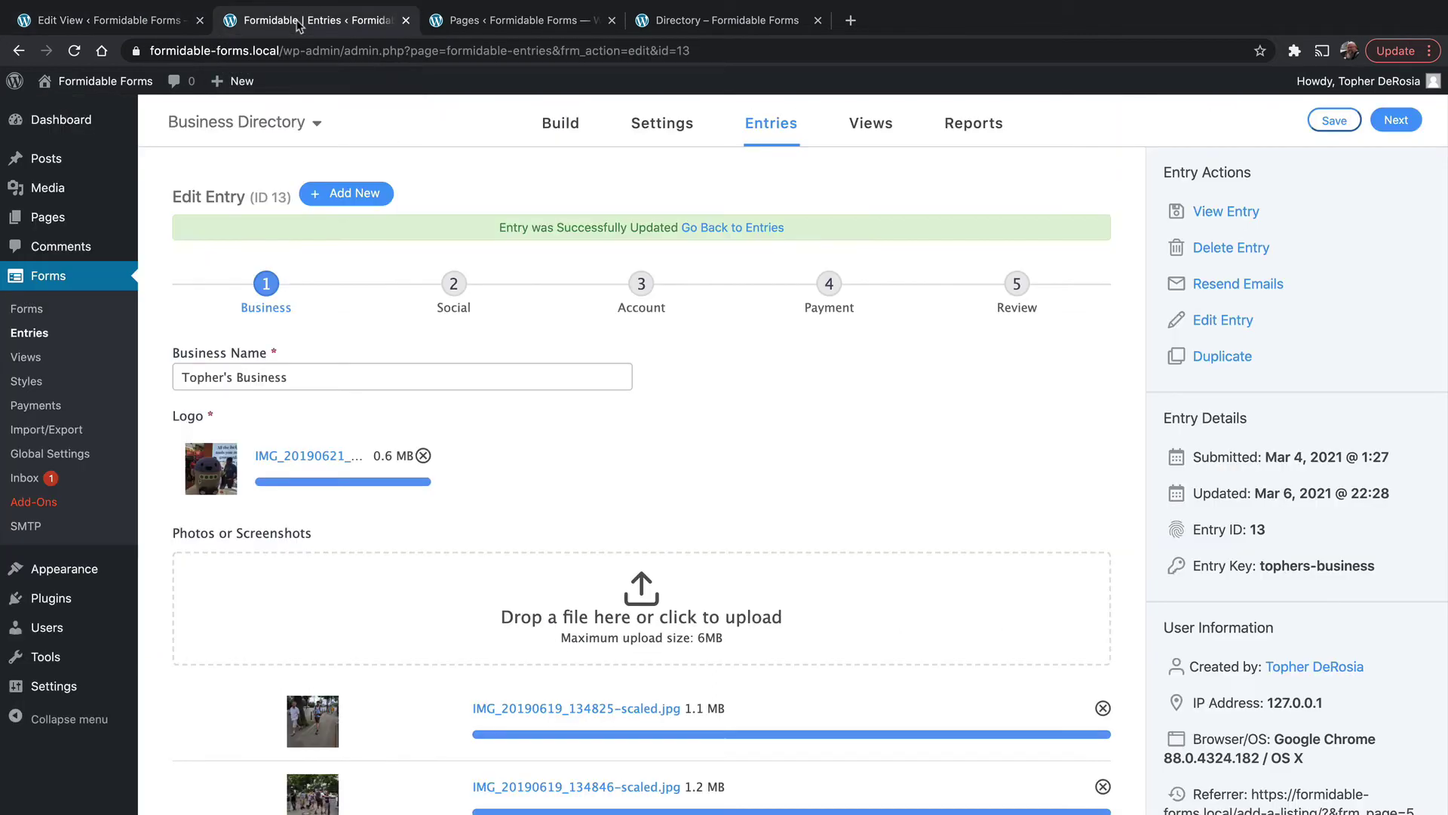
click(539, 24)
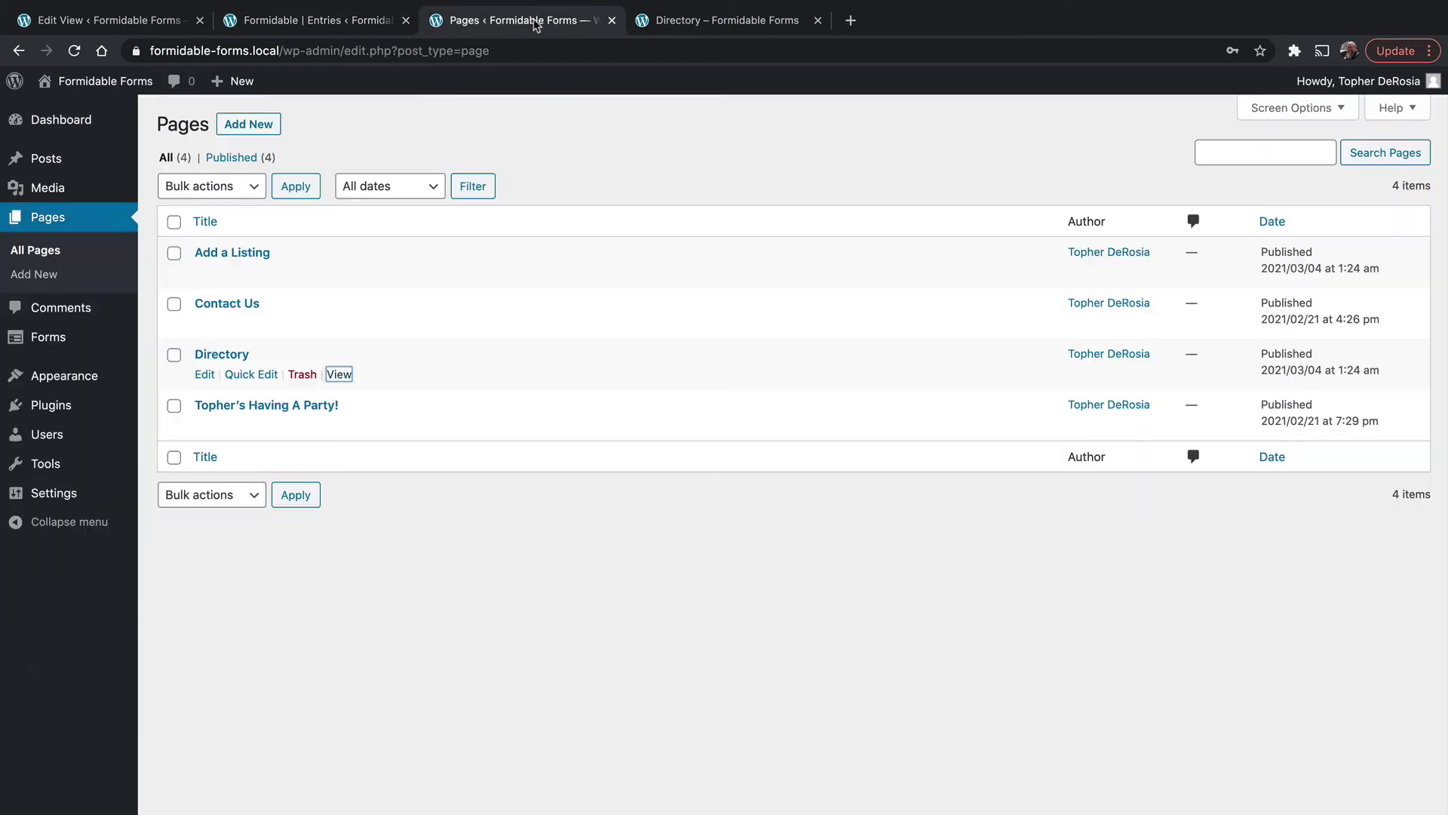
click(706, 22)
scroll(700, 217, up, 5)
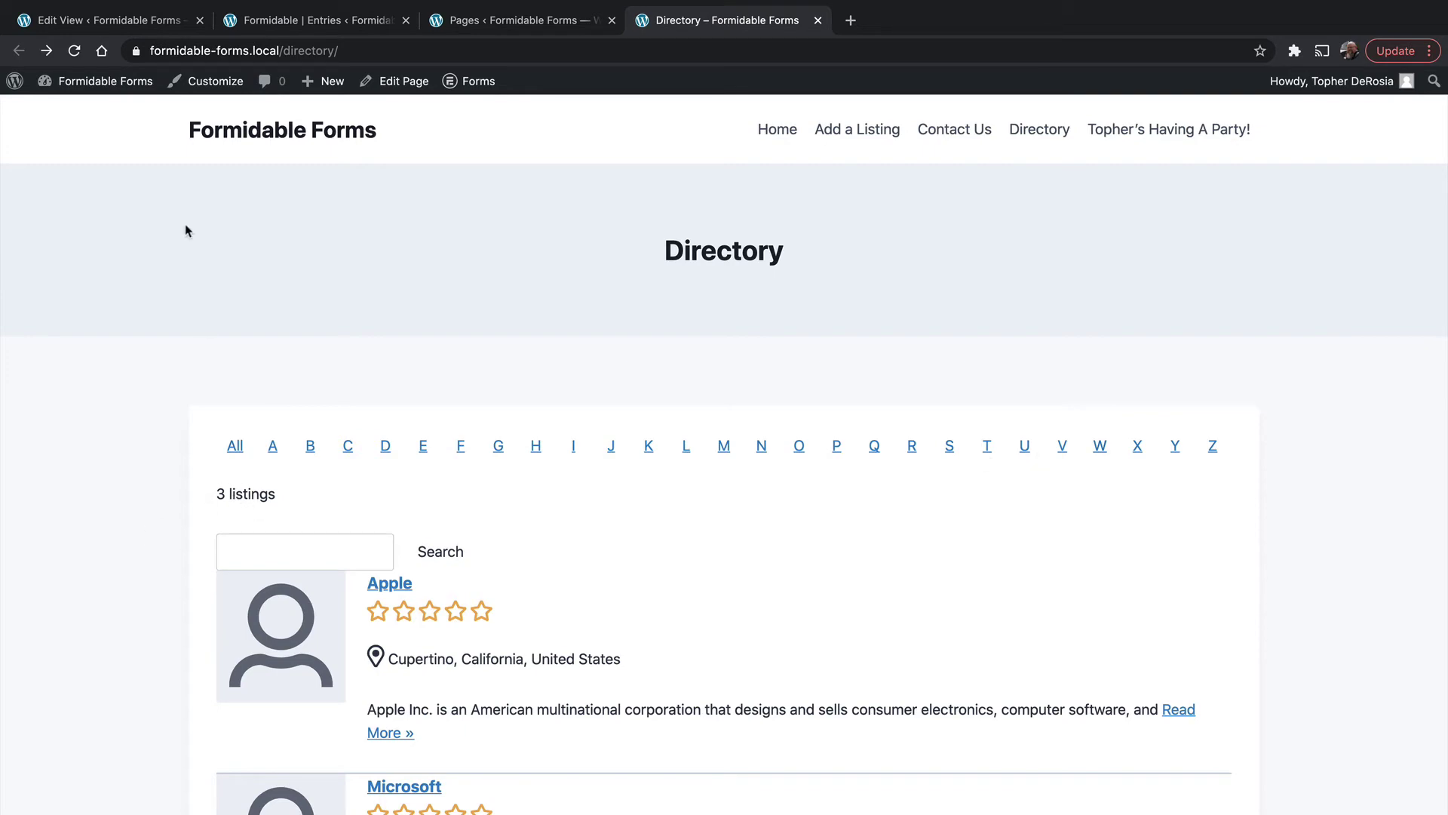
click(108, 27)
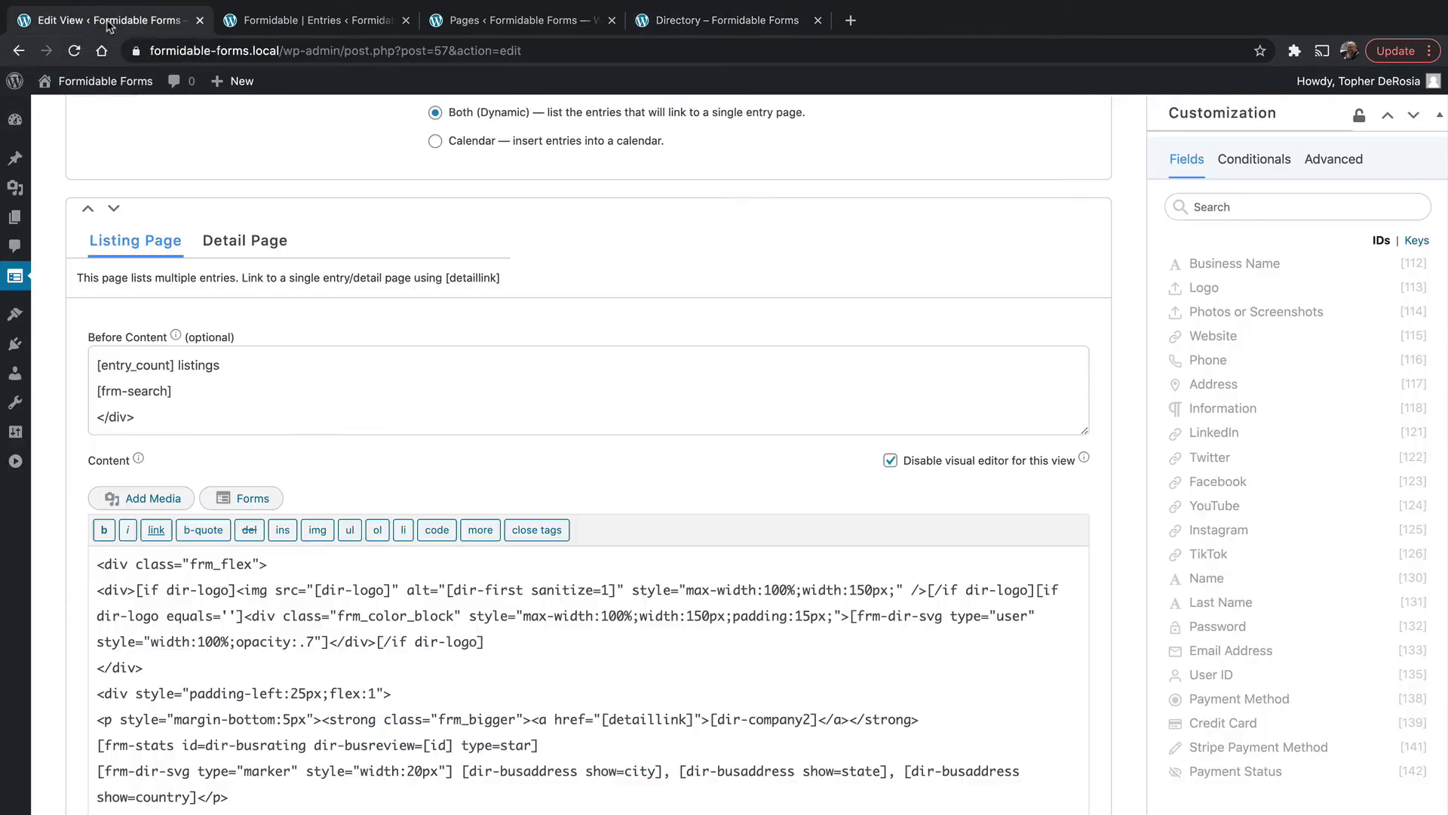
scroll(596, 647, down, 2)
scroll(595, 646, down, 4)
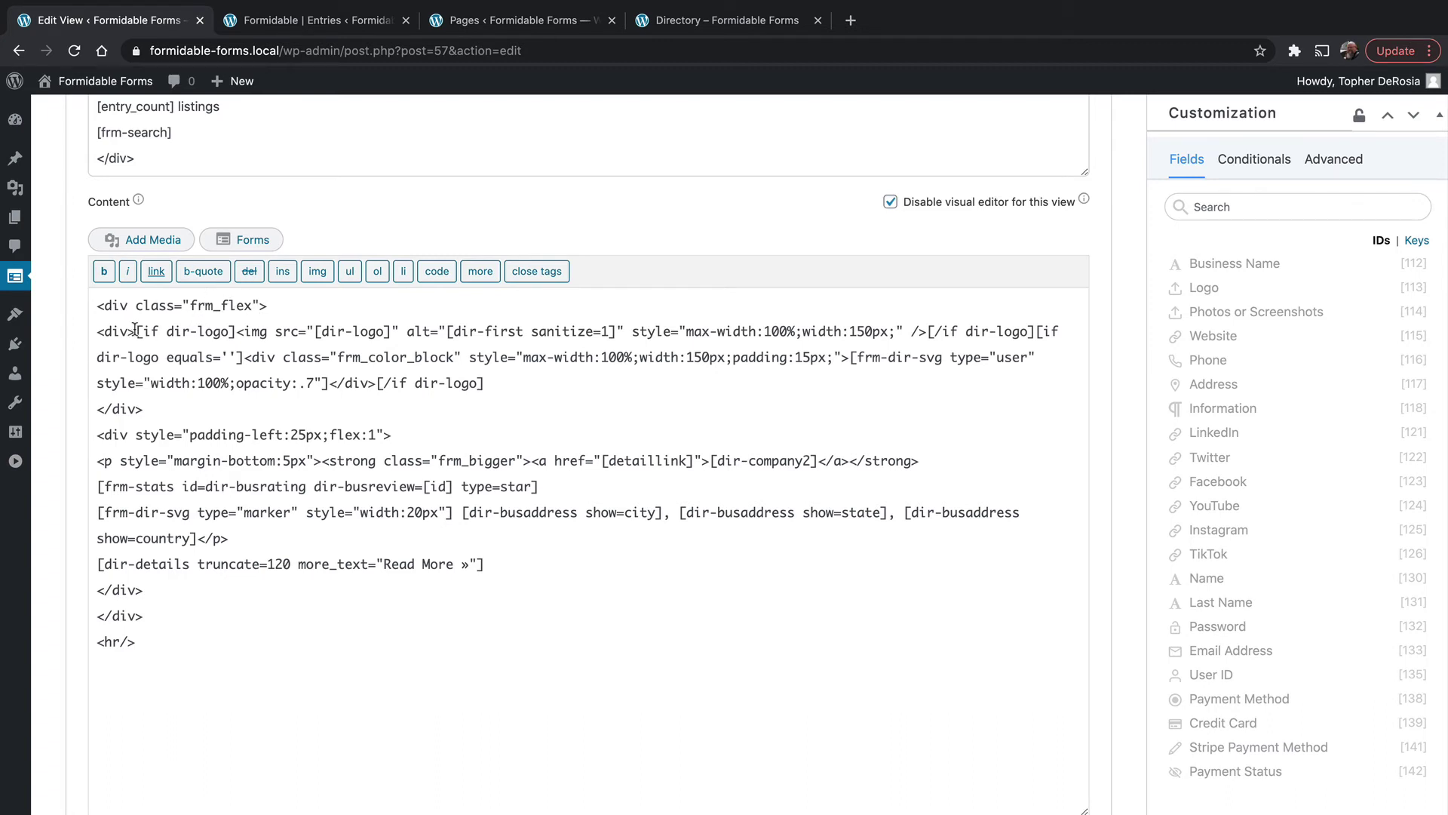
drag(136, 330, 243, 332)
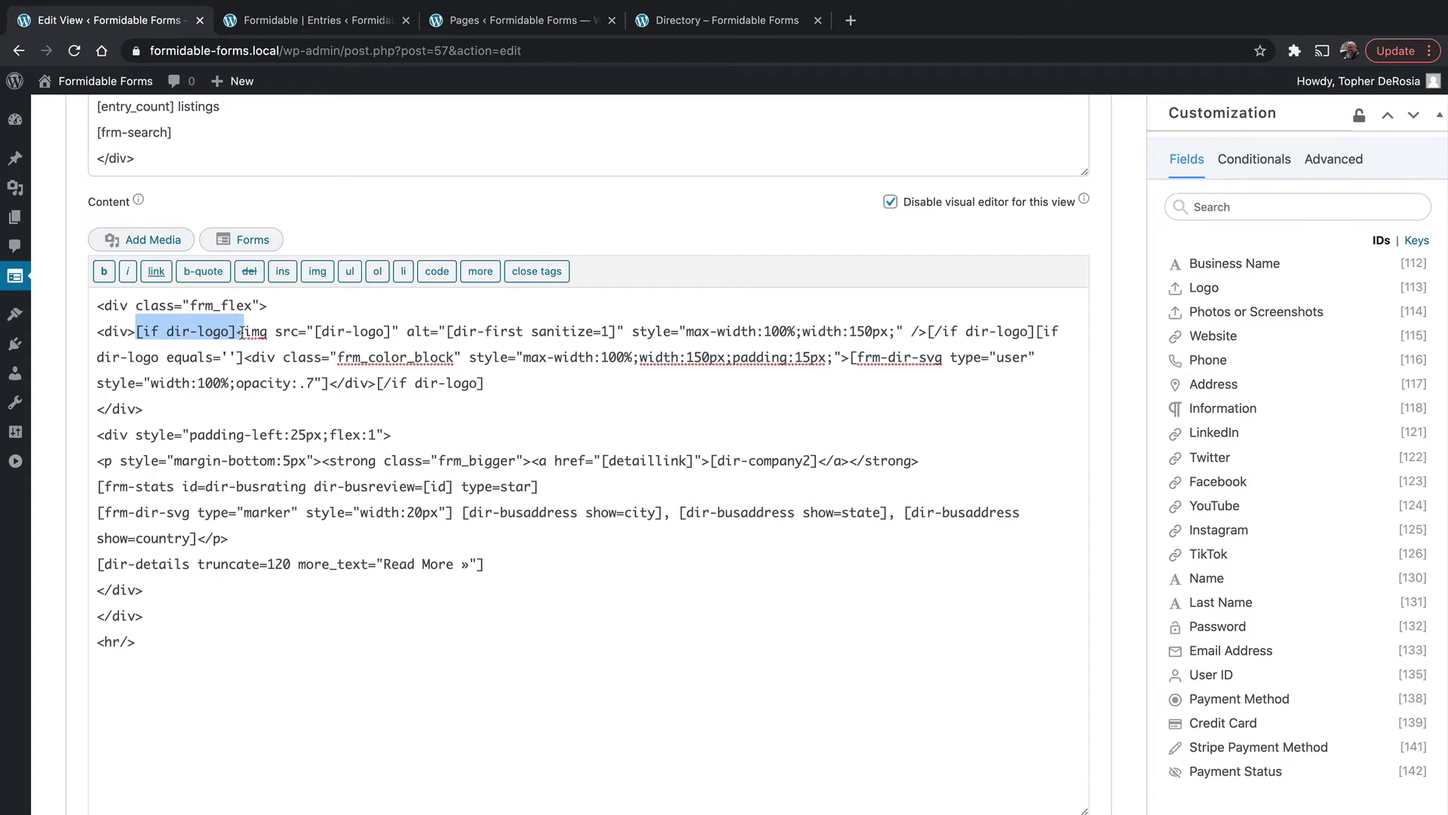
click(515, 407)
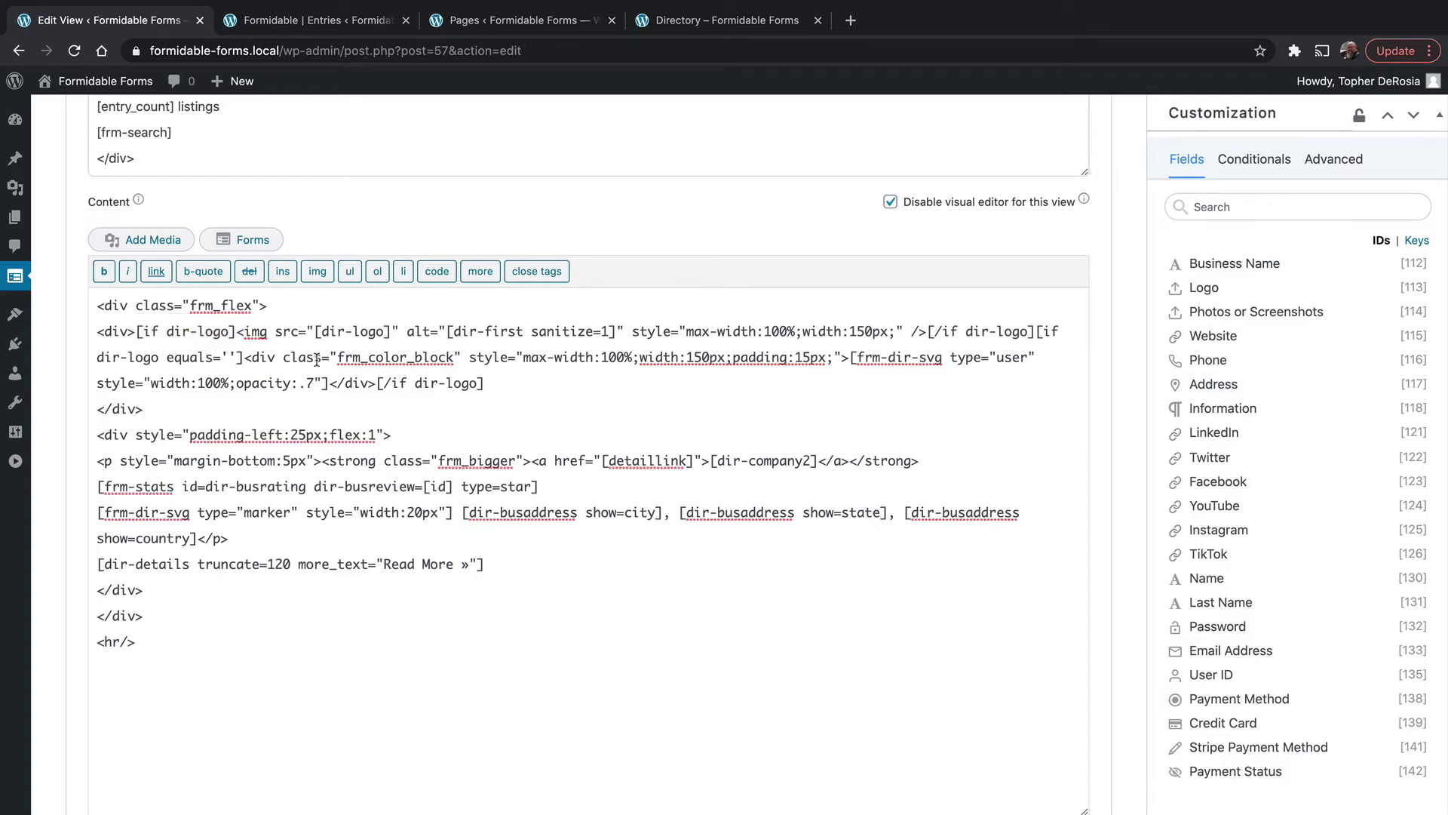
drag(136, 330, 241, 329)
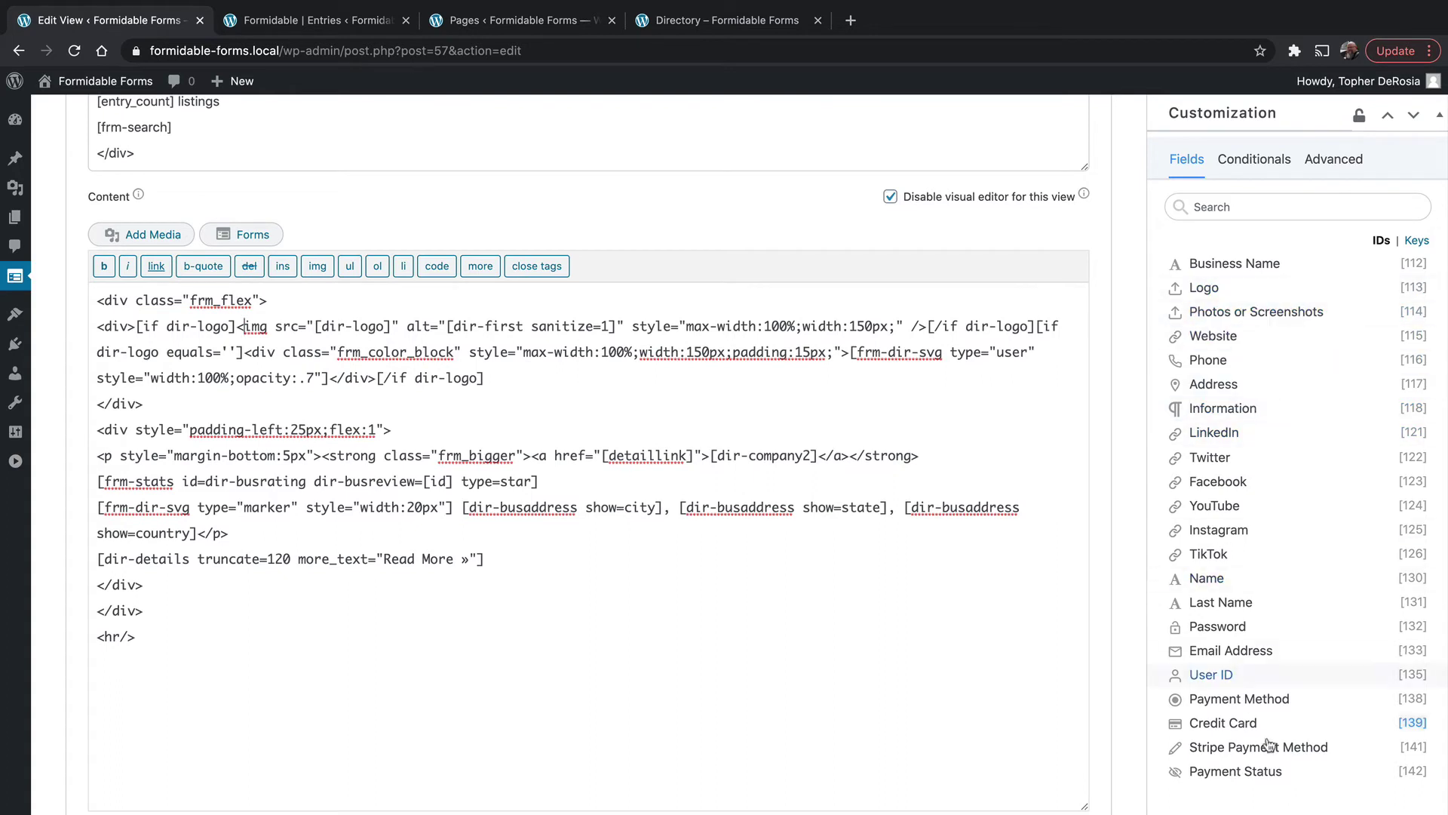
click(293, 675)
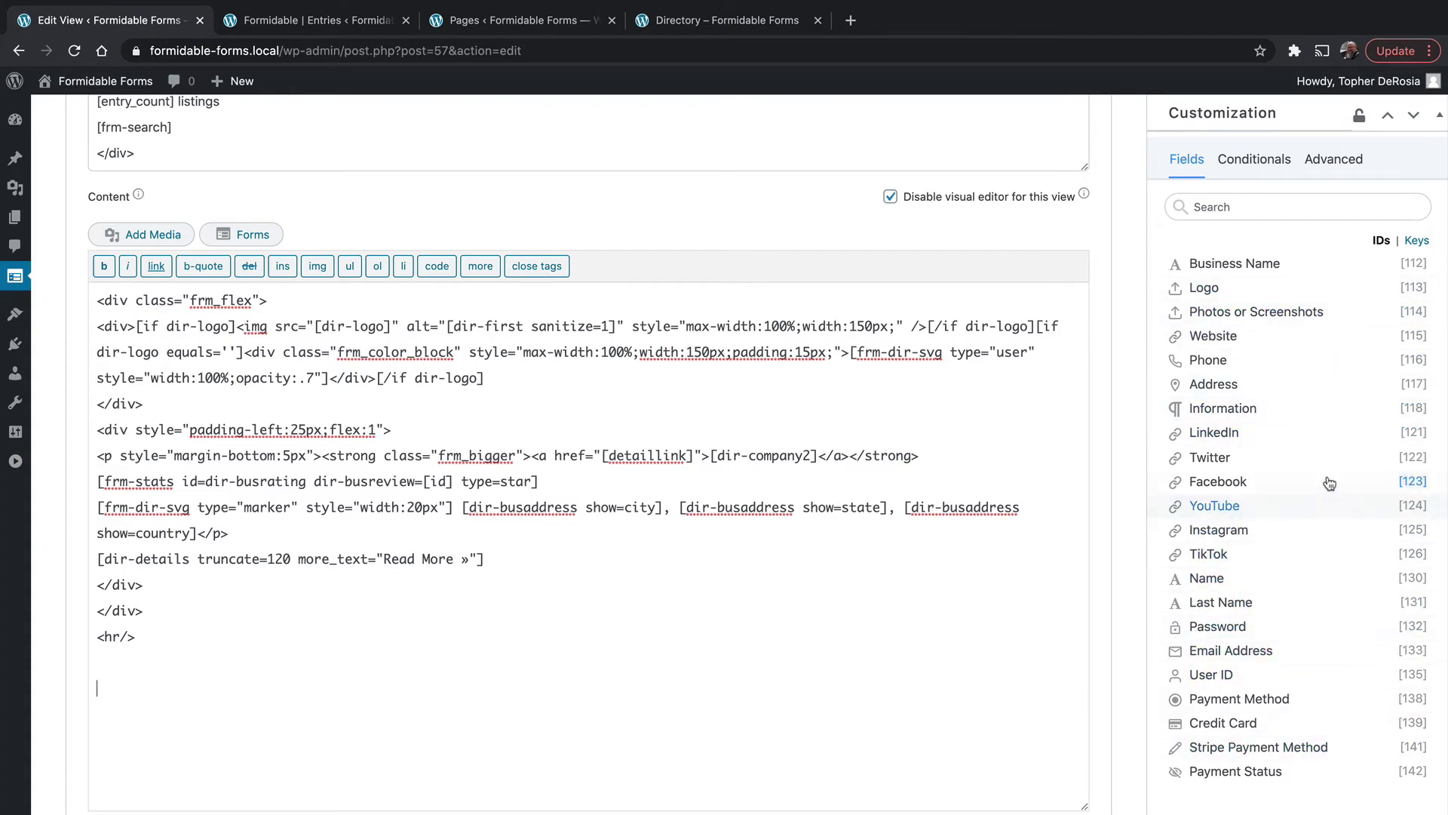
click(1241, 460)
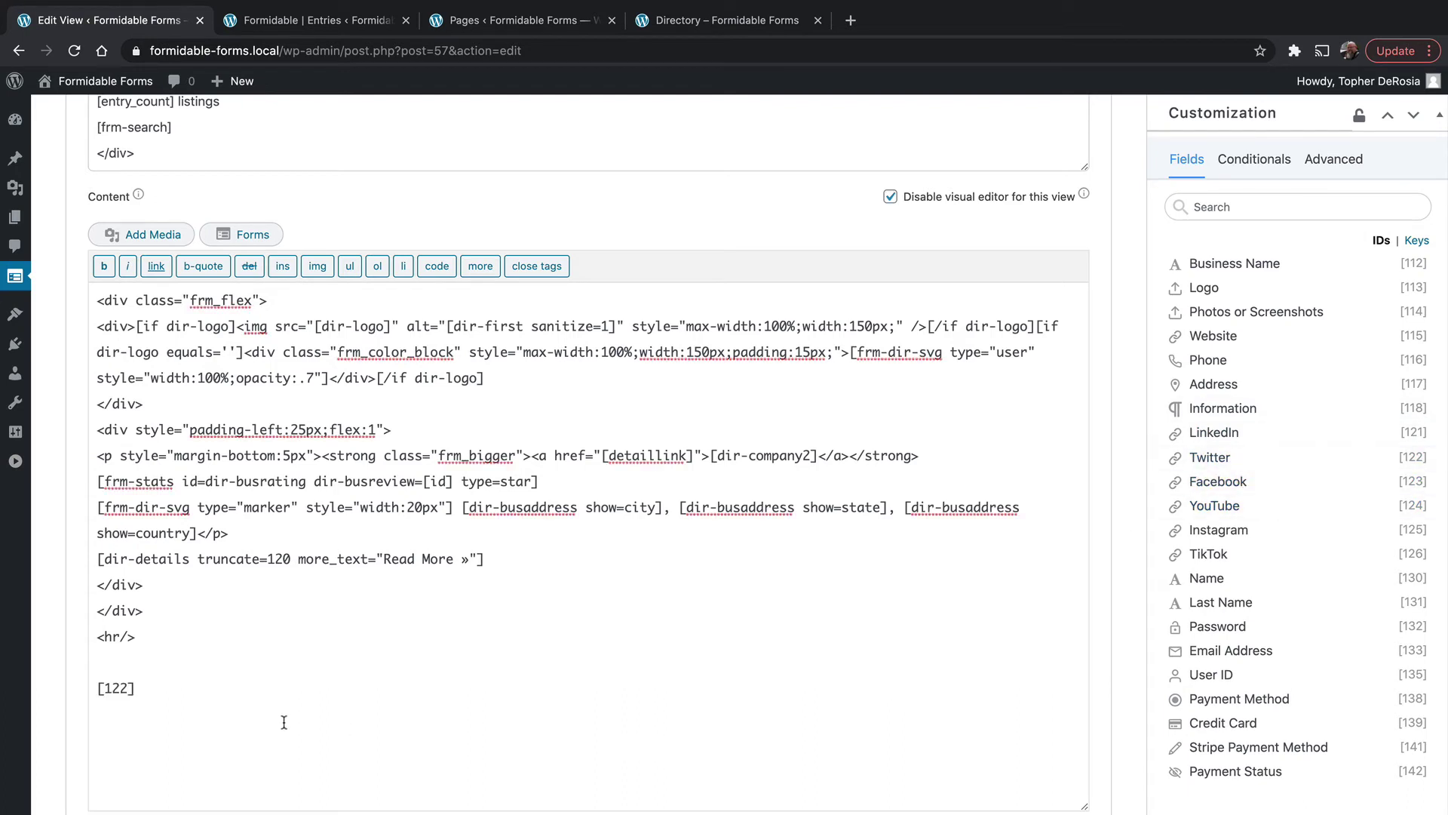
triple_click(154, 689)
key(BackSpace)
click(1245, 286)
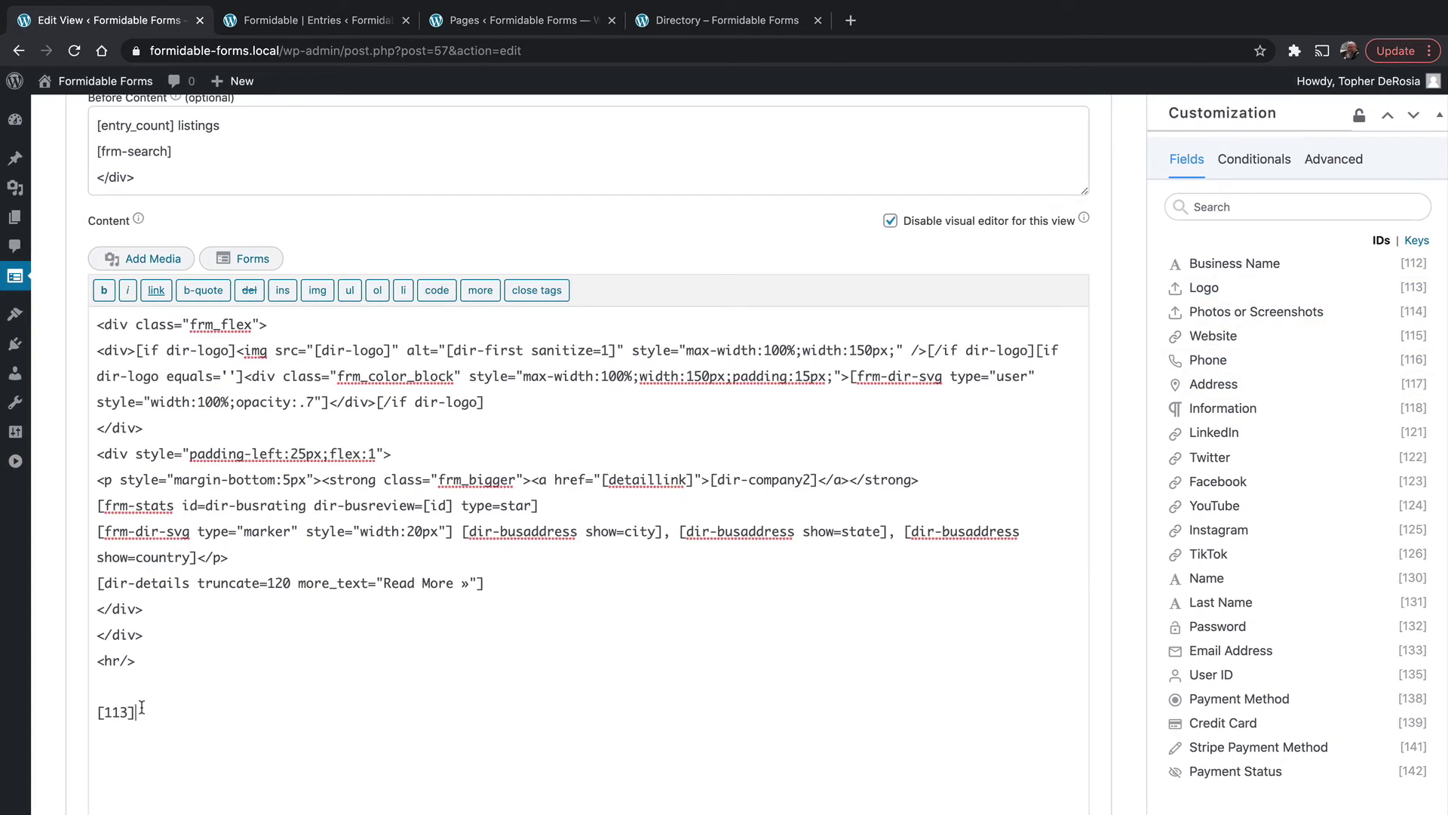
scroll(194, 458, down, 1)
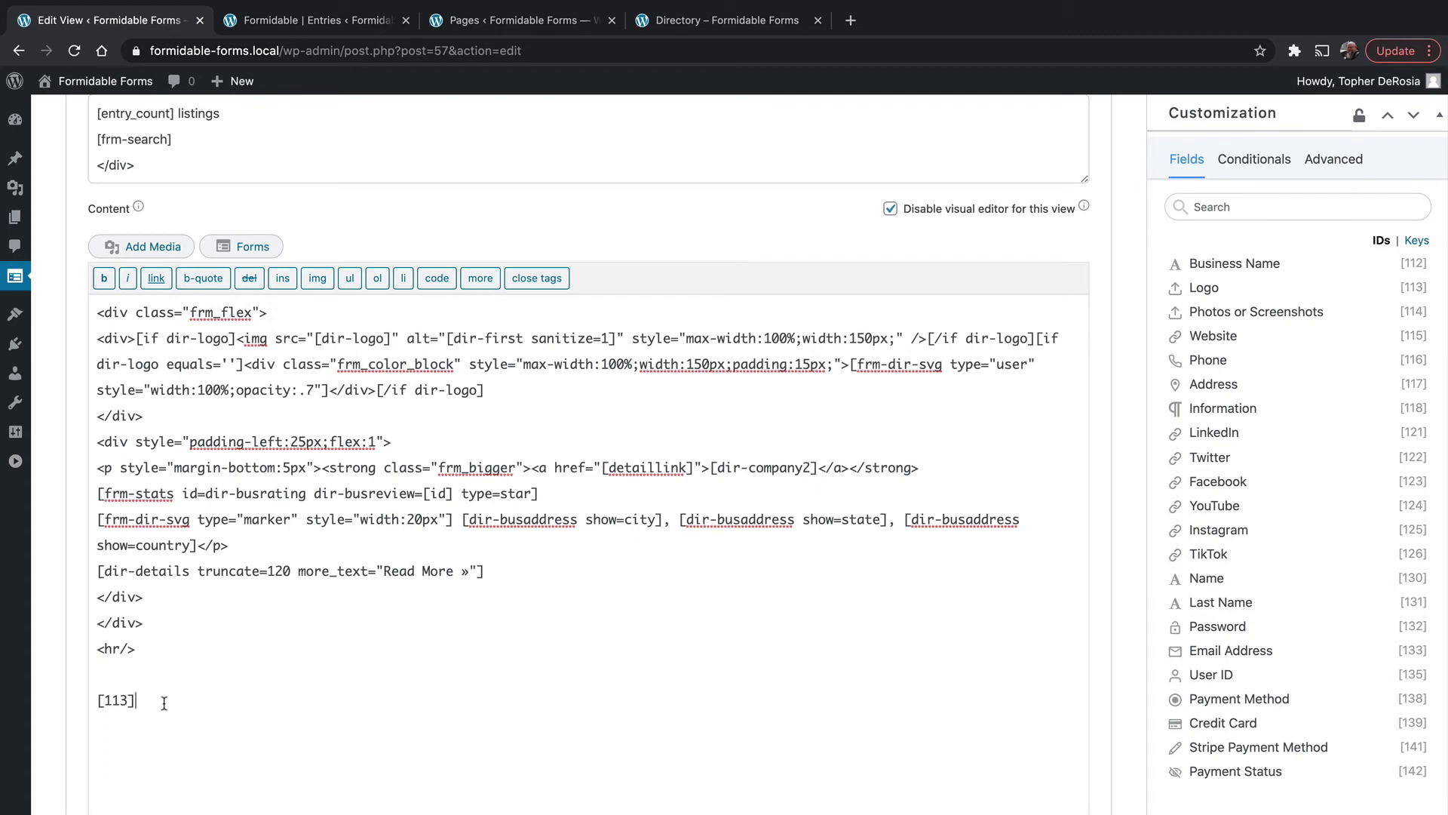
drag(152, 702, 77, 705)
key(BackSpace)
key(BackSpace)
scroll(651, 663, down, 1)
scroll(651, 663, down, 10)
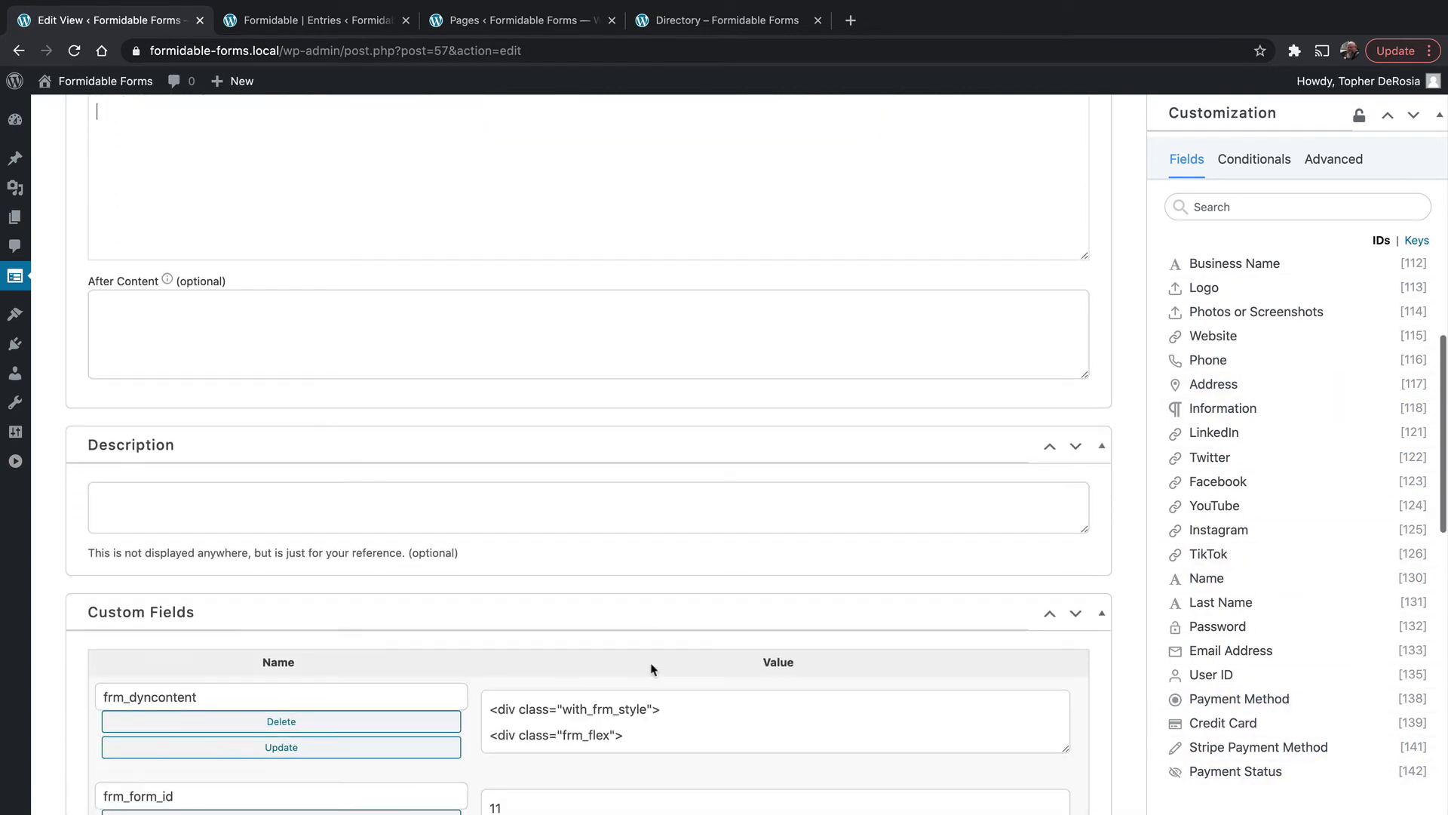
scroll(651, 665, down, 3)
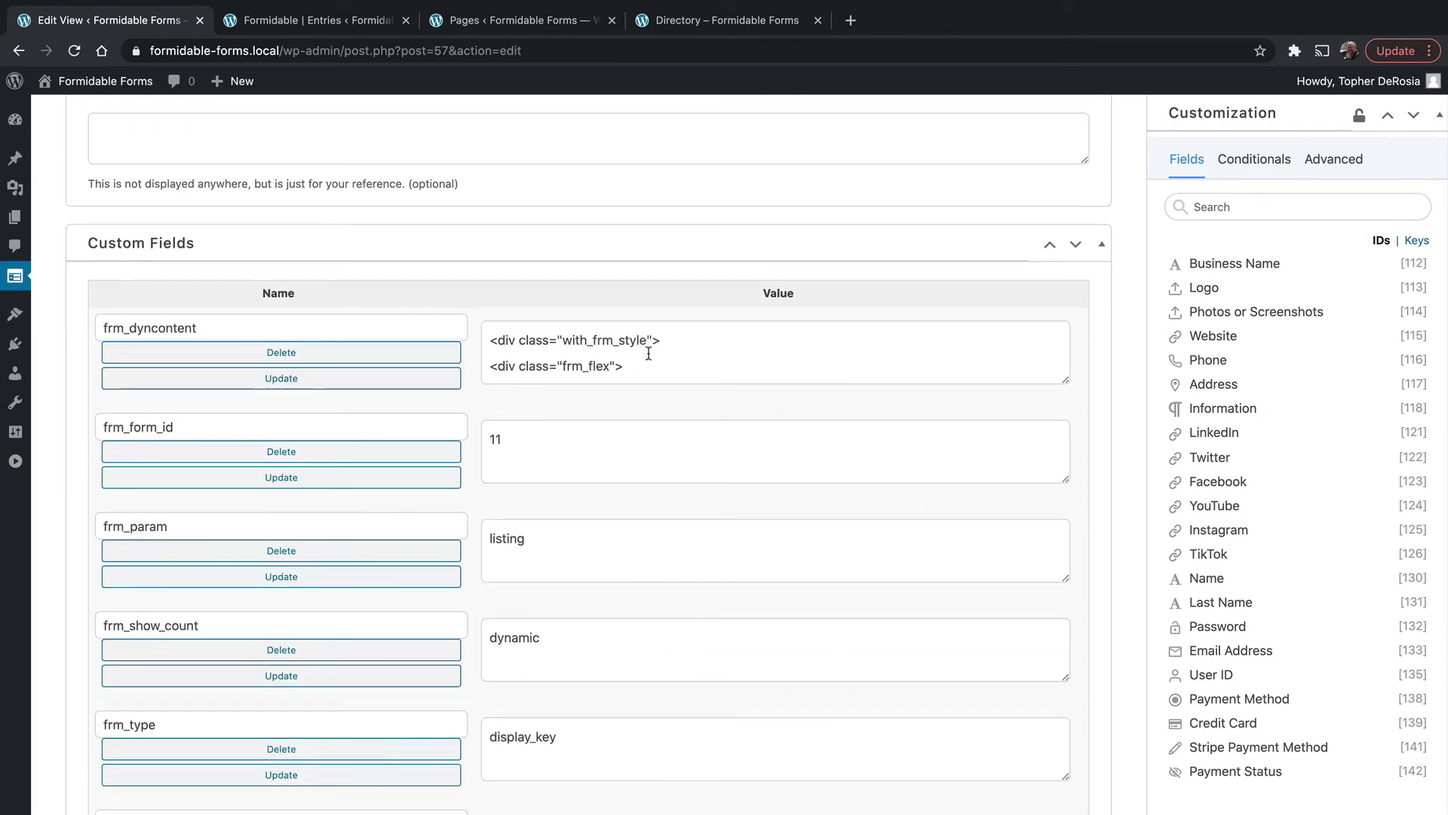
scroll(835, 546, down, 8)
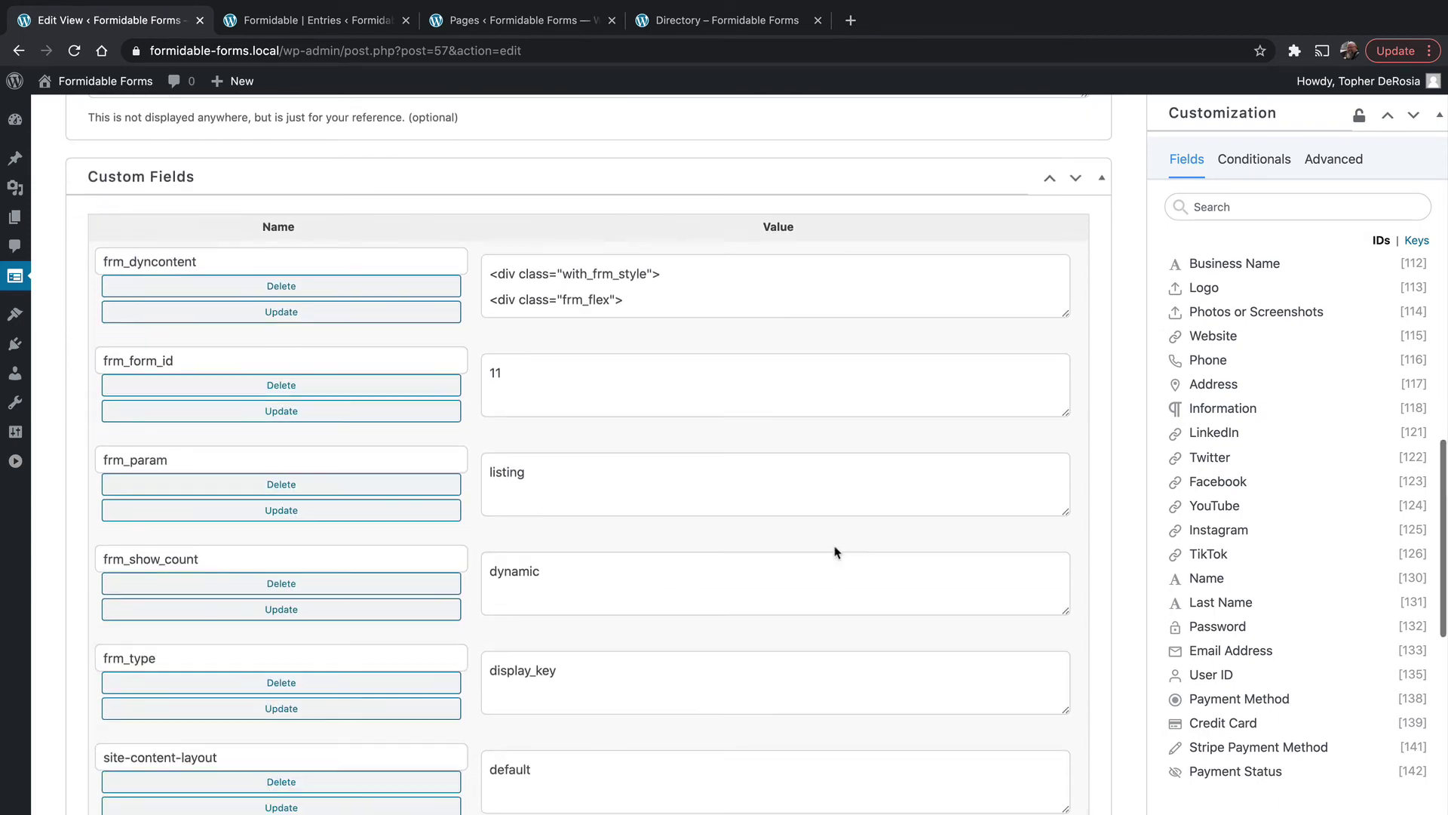
scroll(835, 553, down, 6)
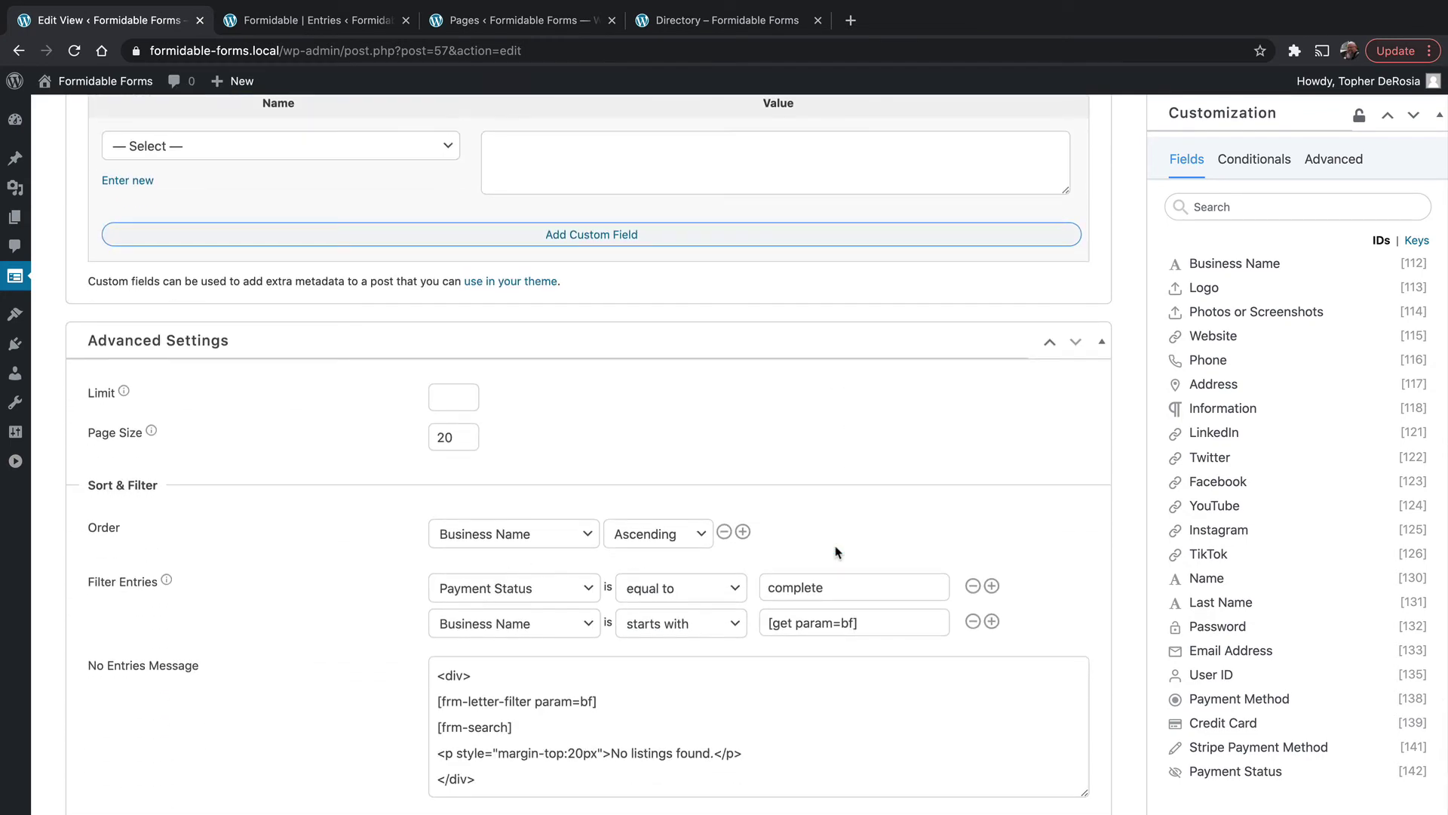
scroll(835, 552, down, 2)
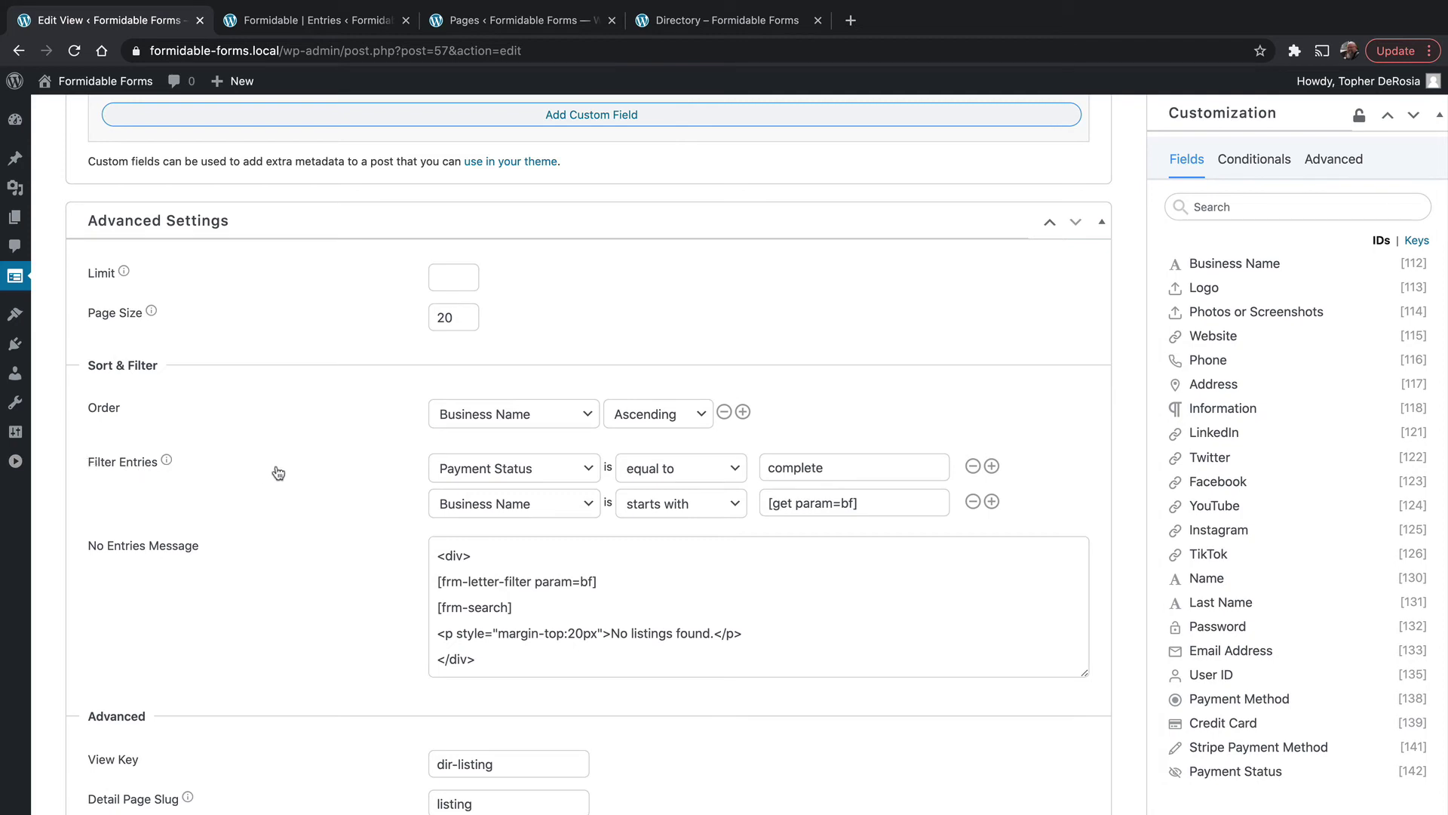
mouse_move(169, 465)
double_click(877, 464)
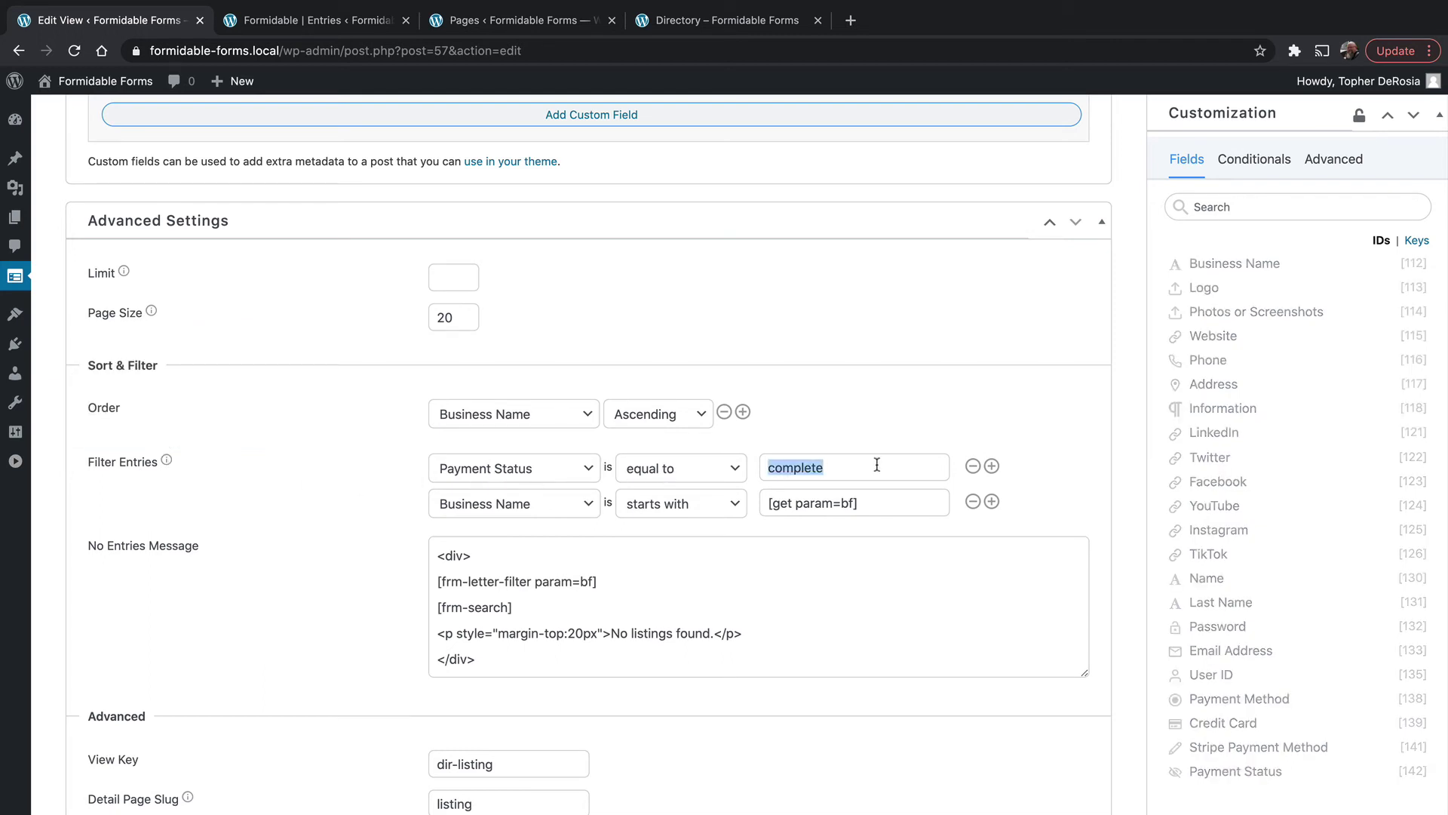
click(876, 464)
scroll(975, 507, up, 15)
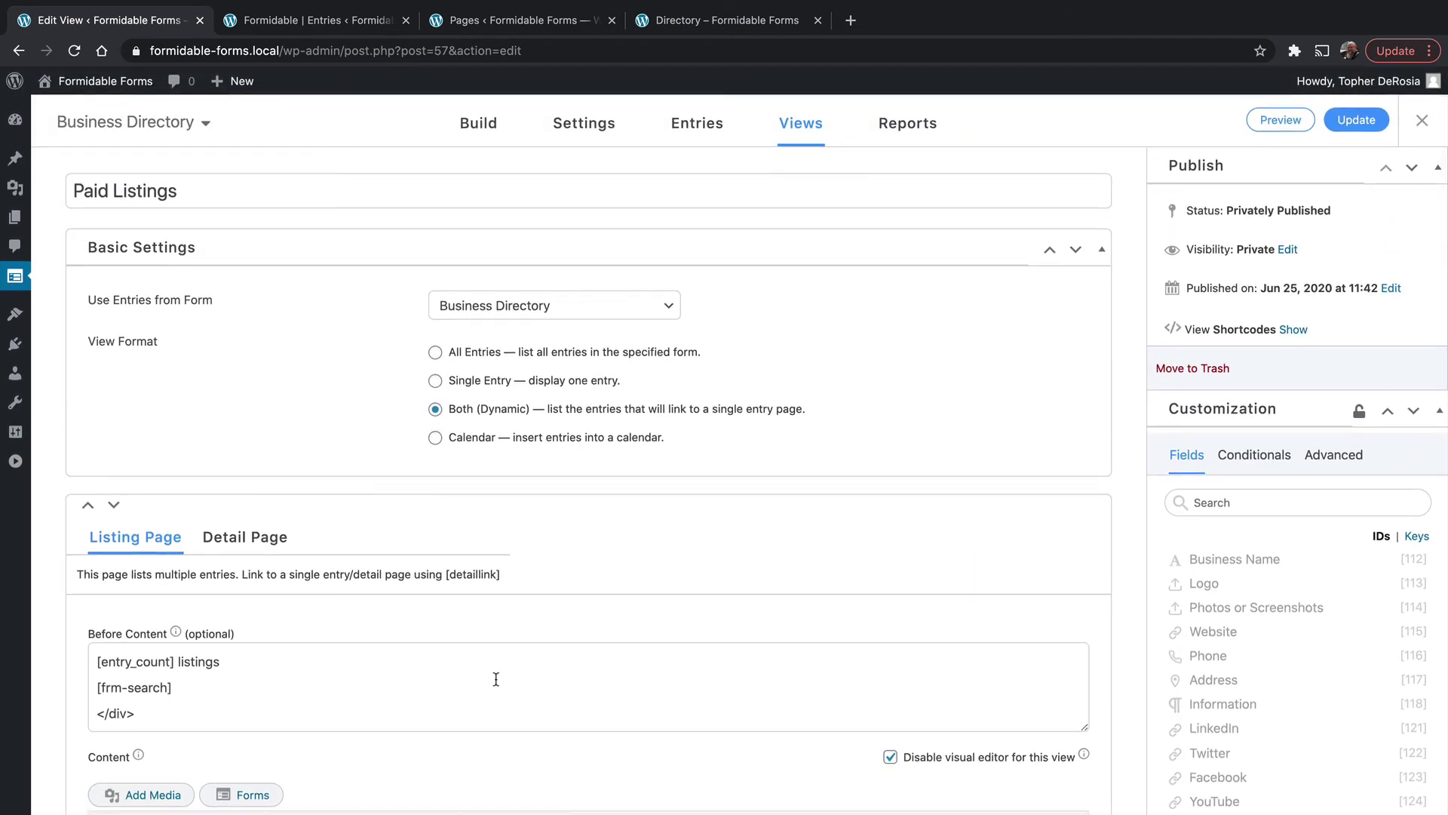
Step: Glance at the live Directory page, then scroll through the Paid Listings Detail Page template code
click(702, 22)
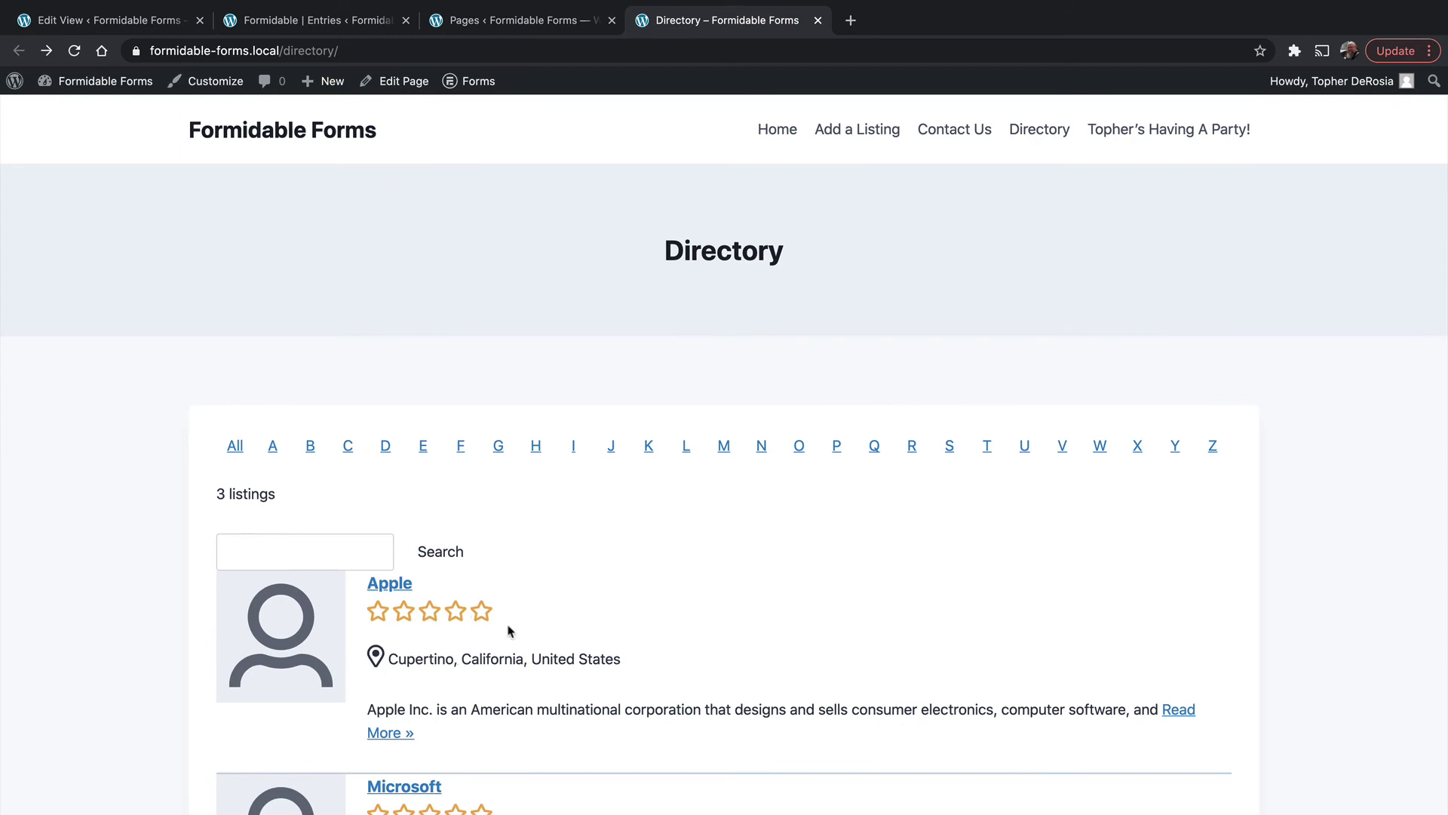
click(100, 22)
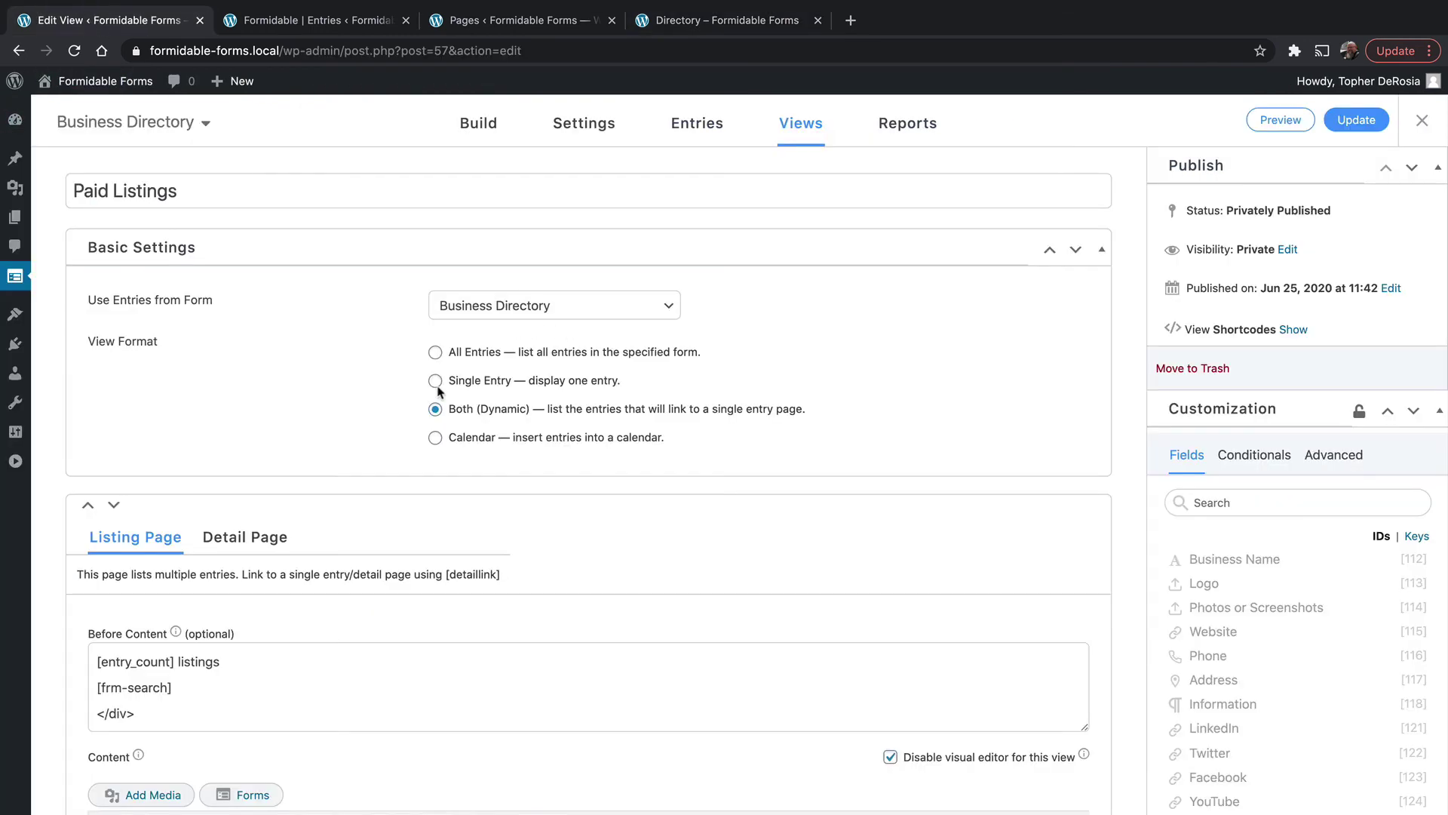
click(228, 542)
scroll(979, 386, down, 5)
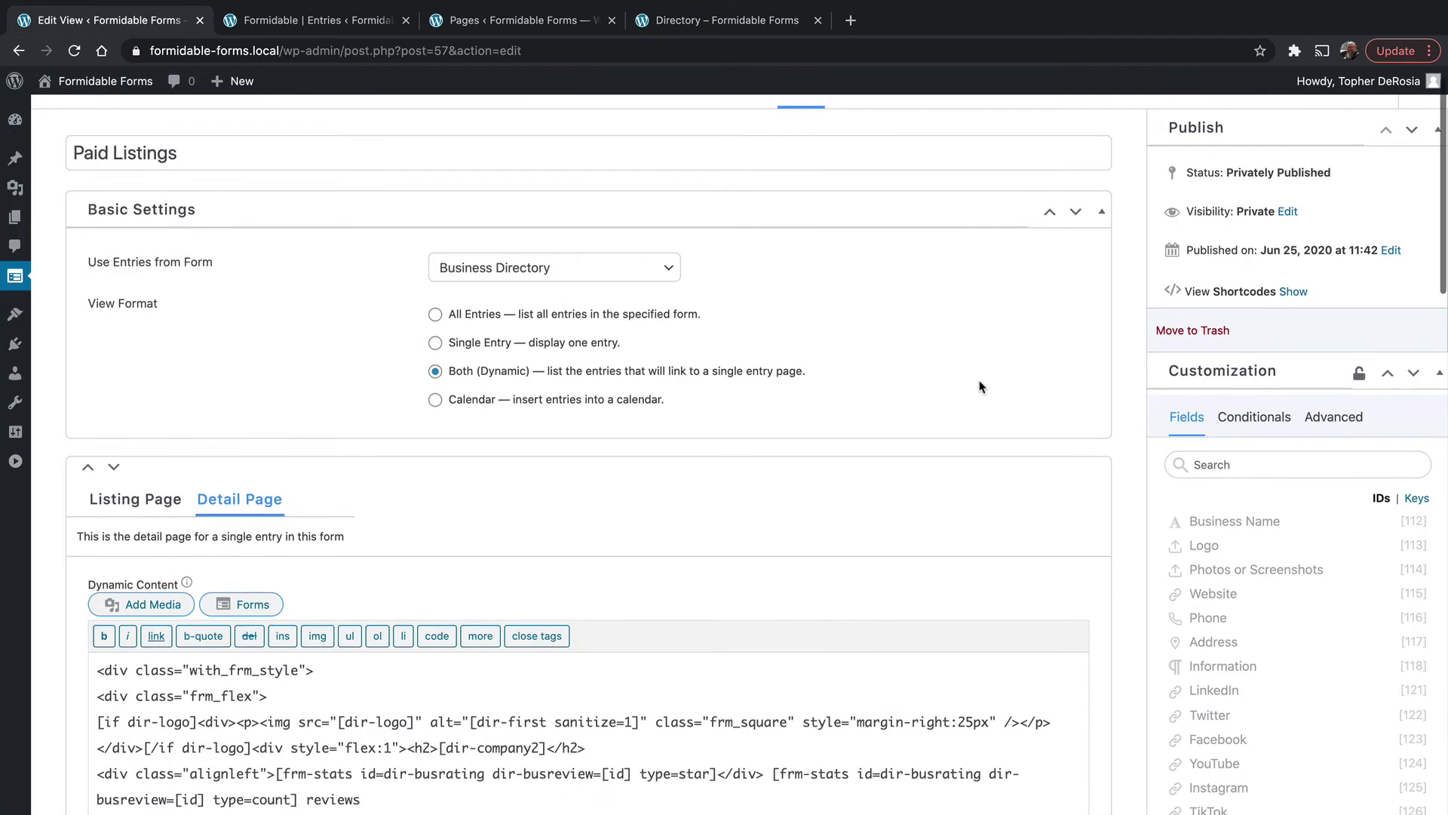
scroll(979, 384, down, 3)
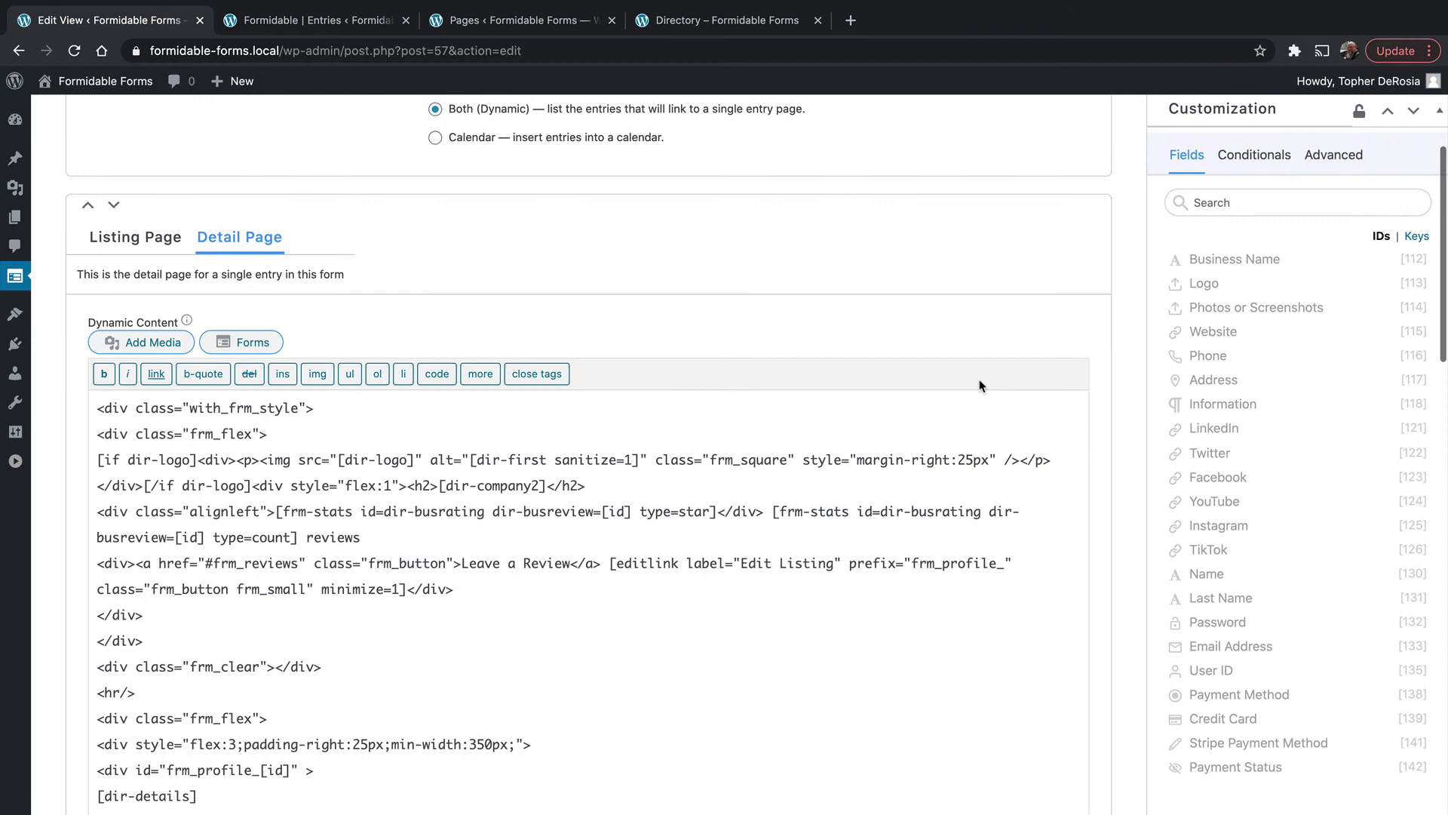
Step: Reload the live Directory page and scroll through its current business listings
click(735, 21)
key(super+r)
scroll(475, 585, down, 6)
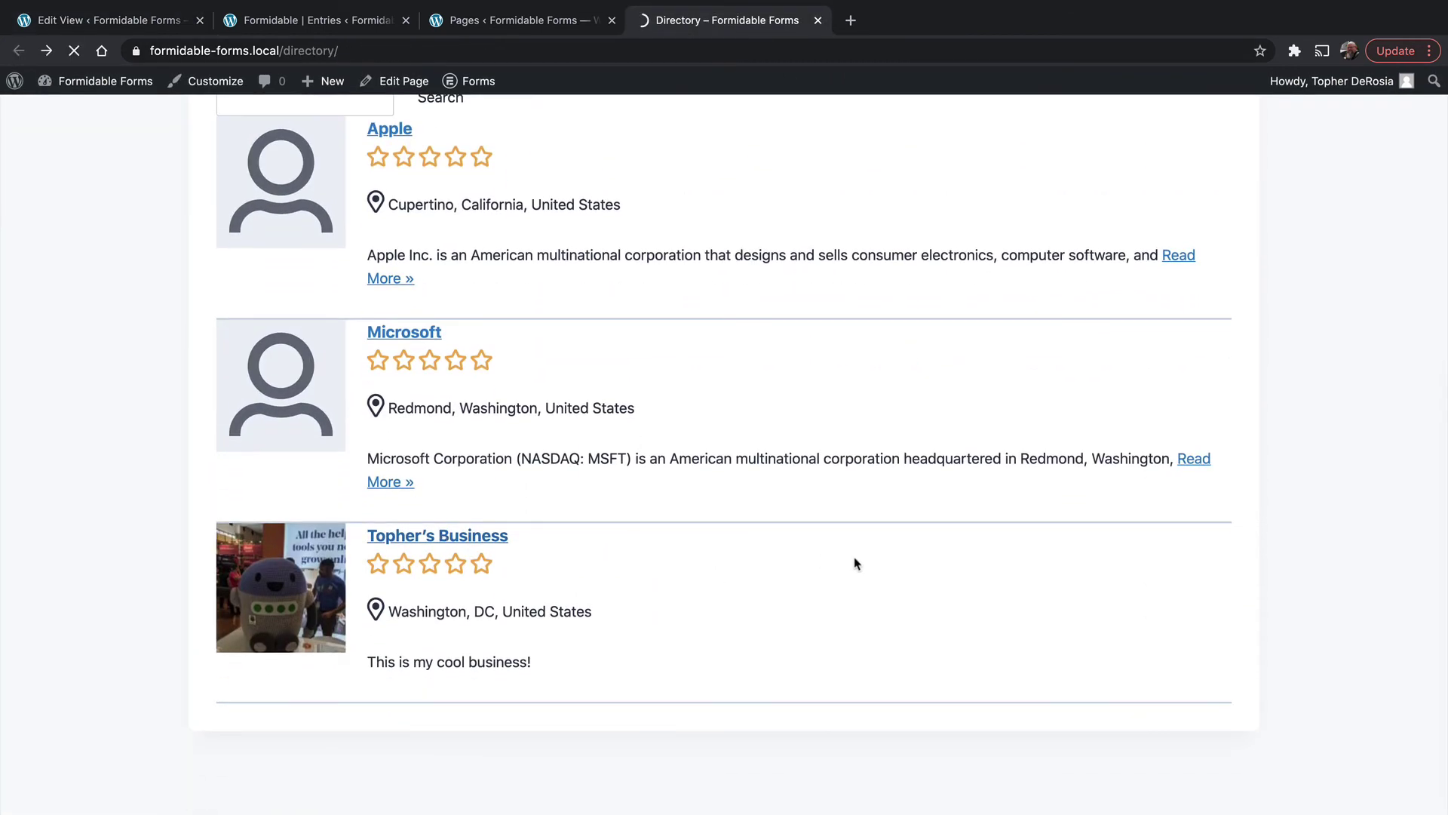
scroll(856, 563, down, 10)
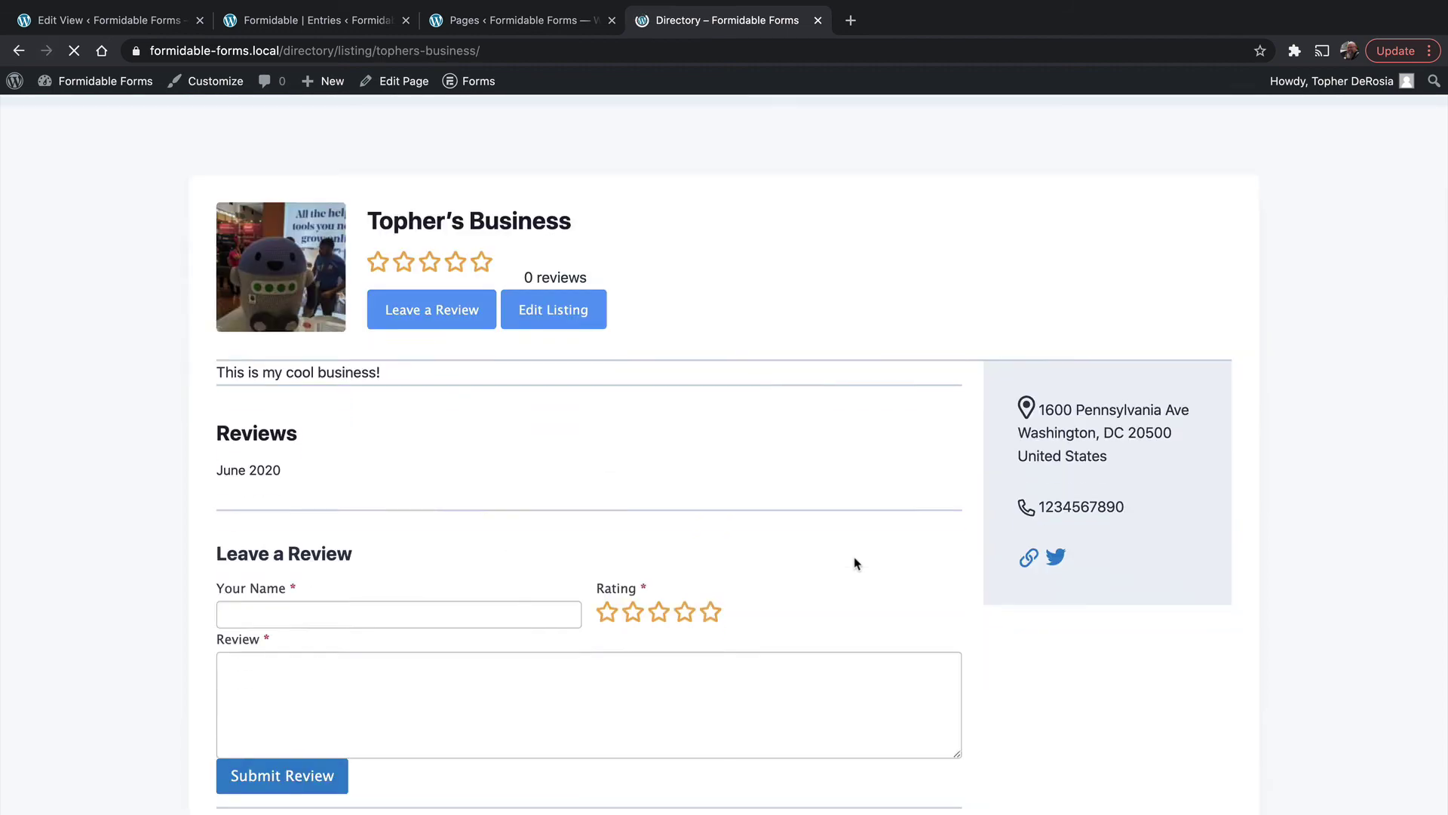
scroll(856, 563, up, 2)
scroll(856, 564, up, 3)
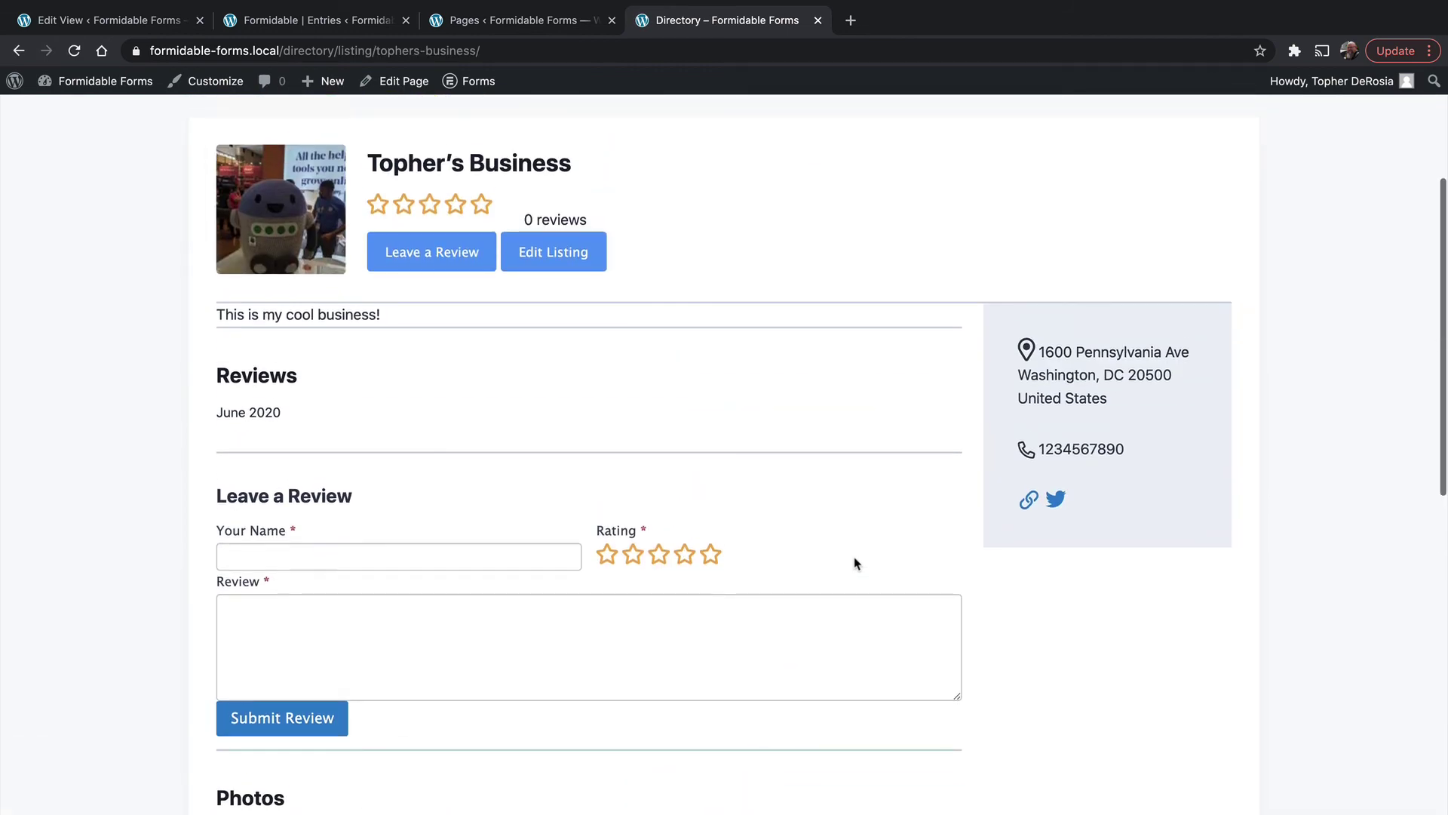
scroll(856, 564, up, 2)
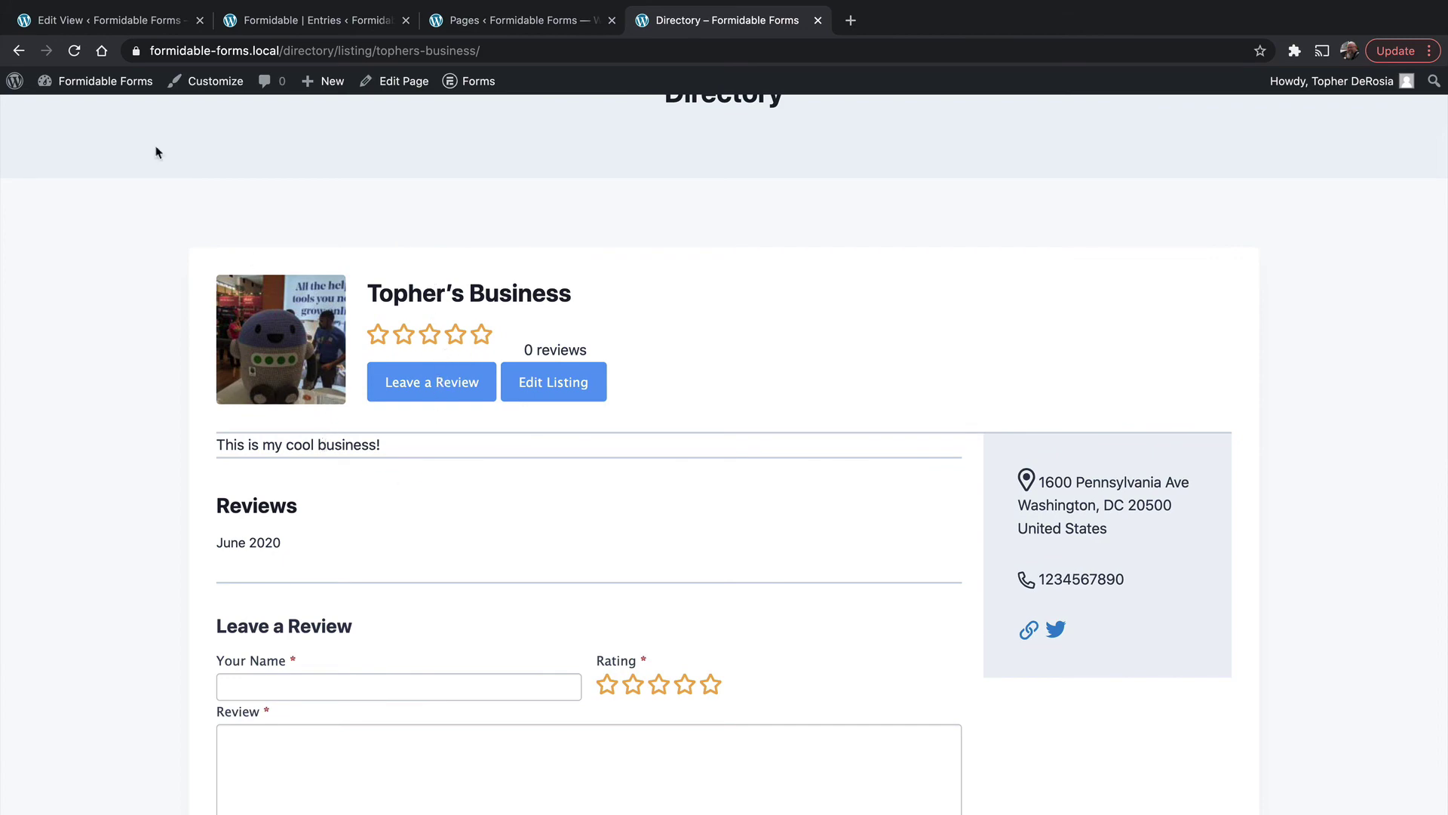
click(81, 23)
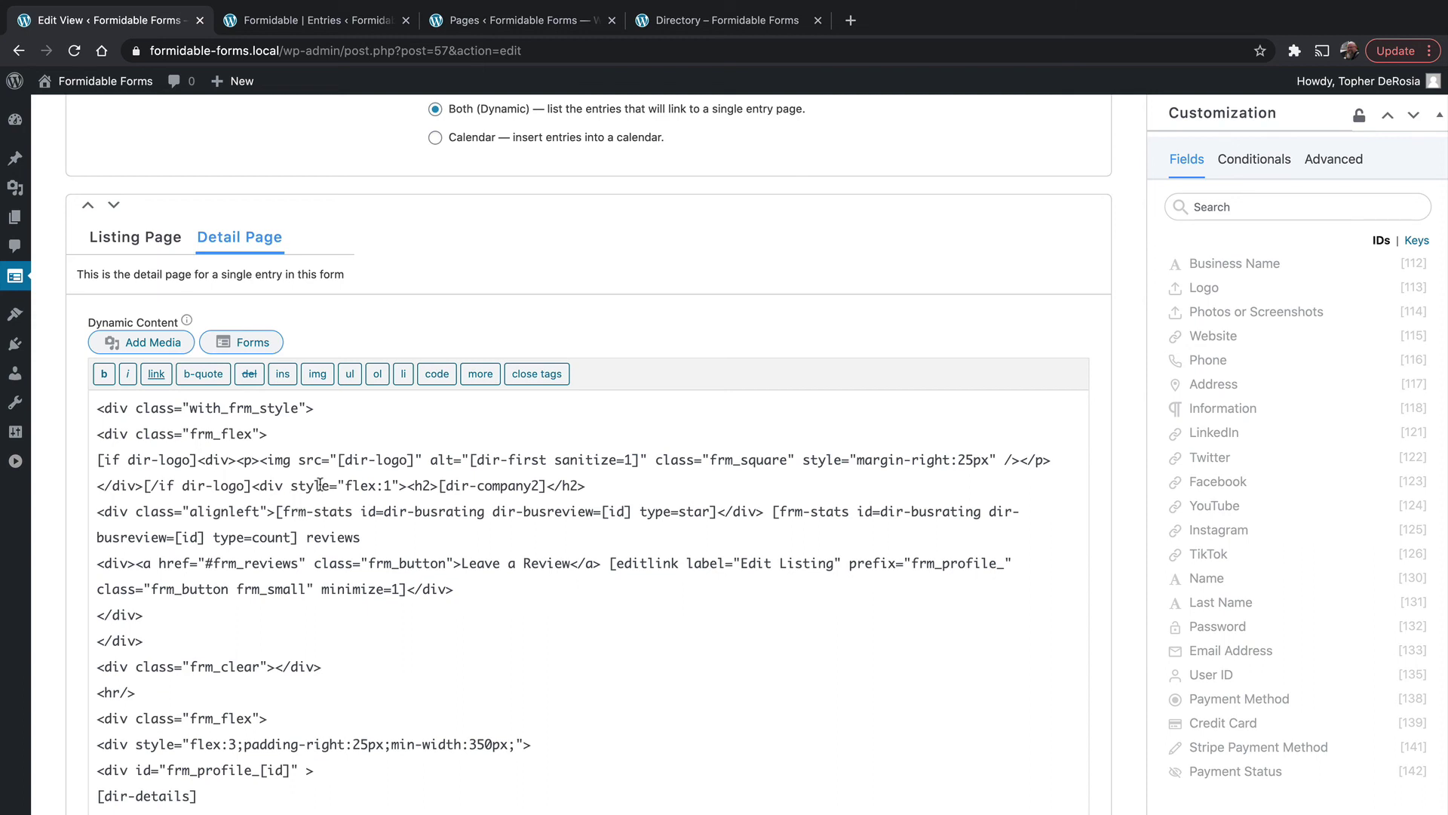
Step: Highlight the reviews word and the Edit Listing line in the Detail Page template
double_click(373, 544)
click(373, 545)
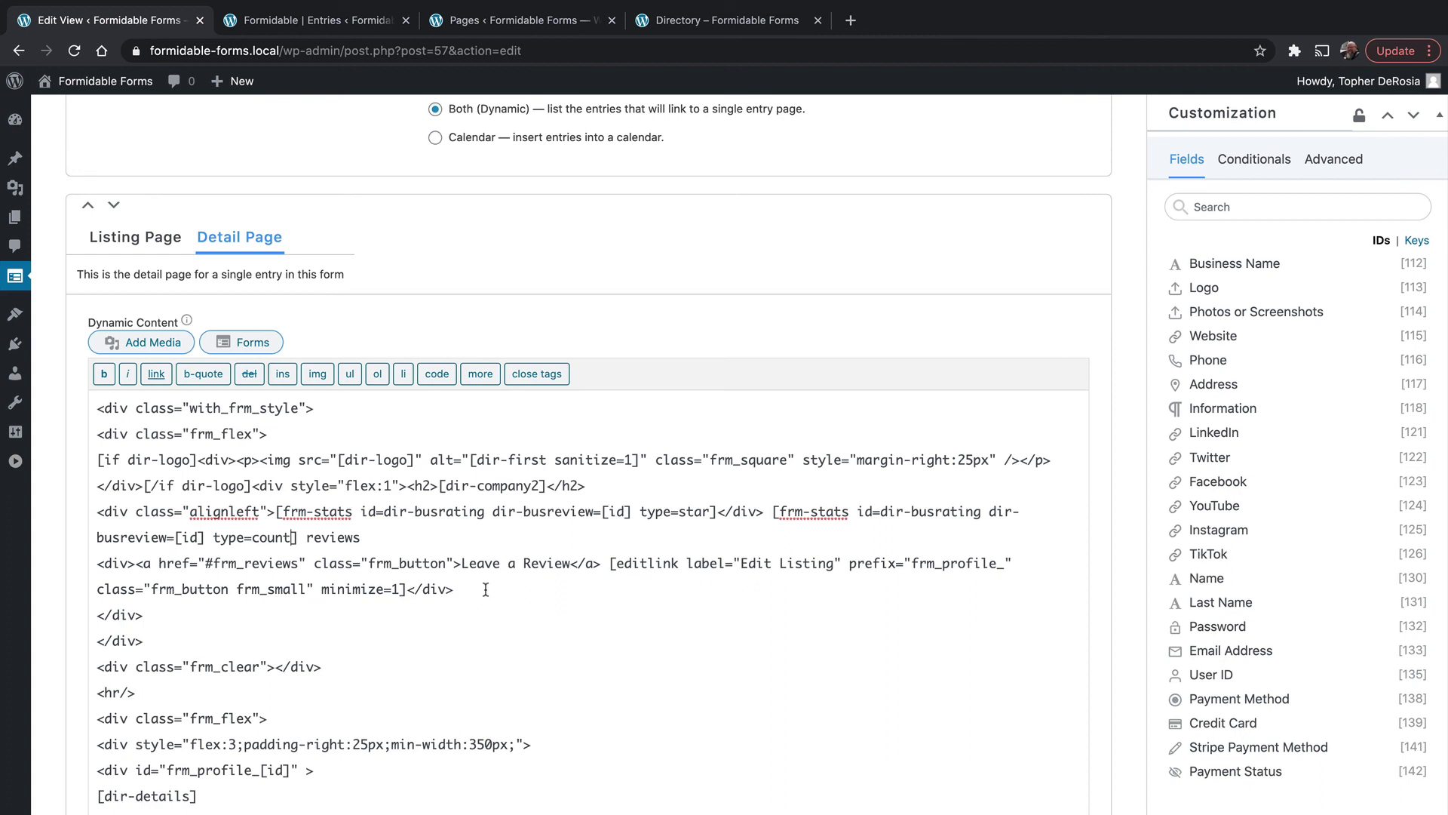
drag(495, 587, 269, 579)
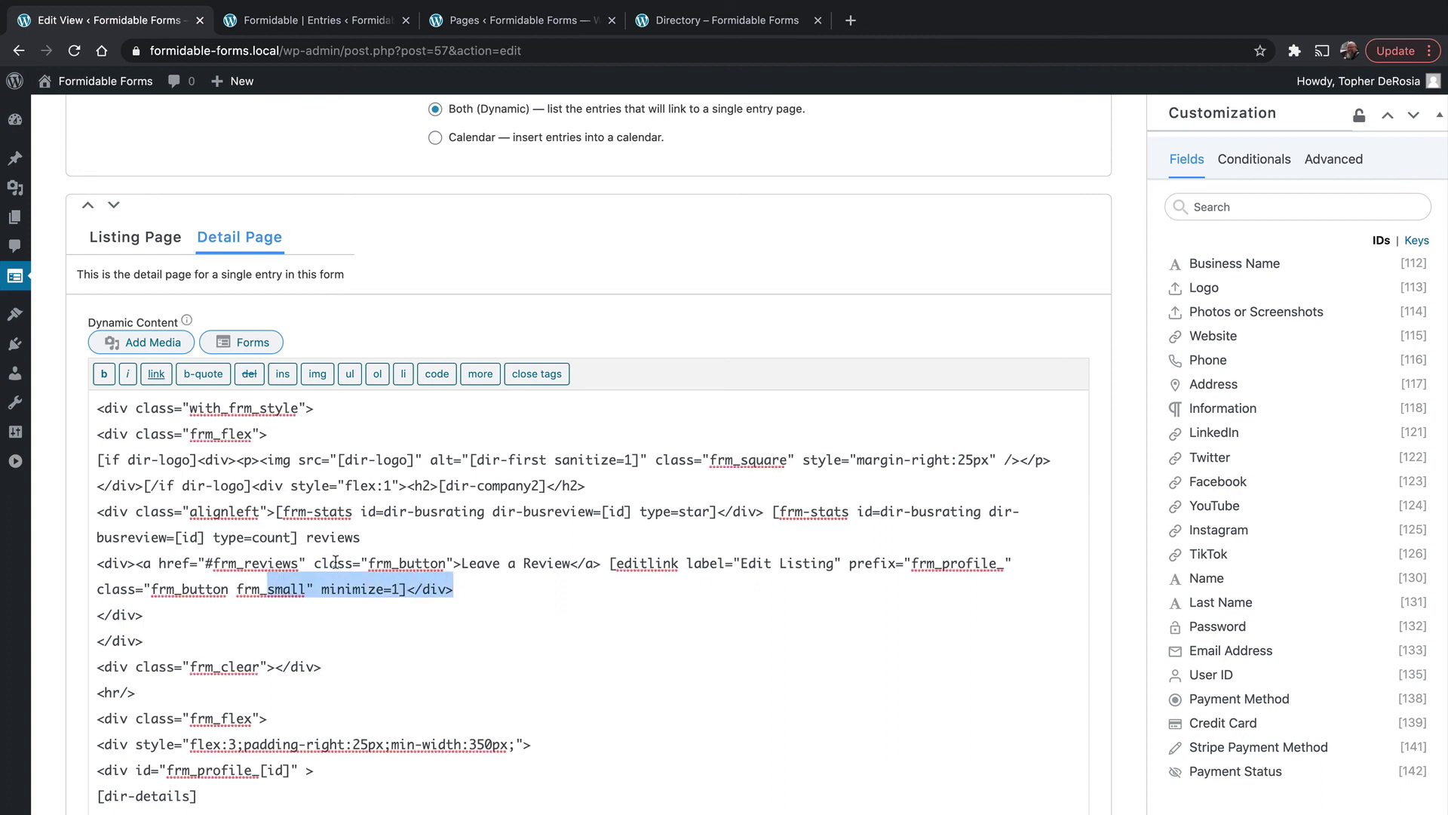
Step: Highlight the flex:3 column div and the profile div's _[id] part, then scroll down toward Photos and Map
scroll(336, 562, down, 5)
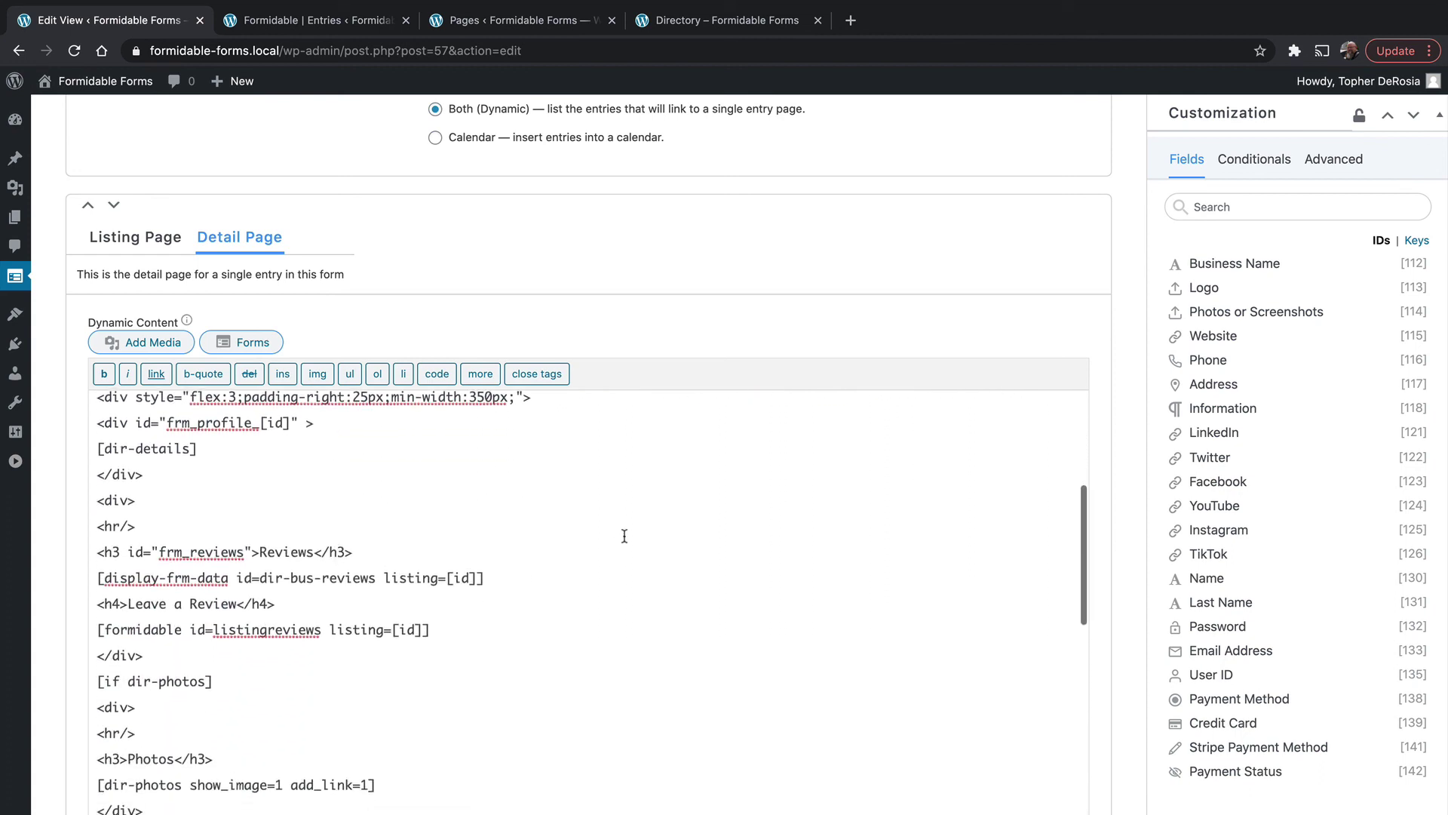
scroll(625, 536, up, 1)
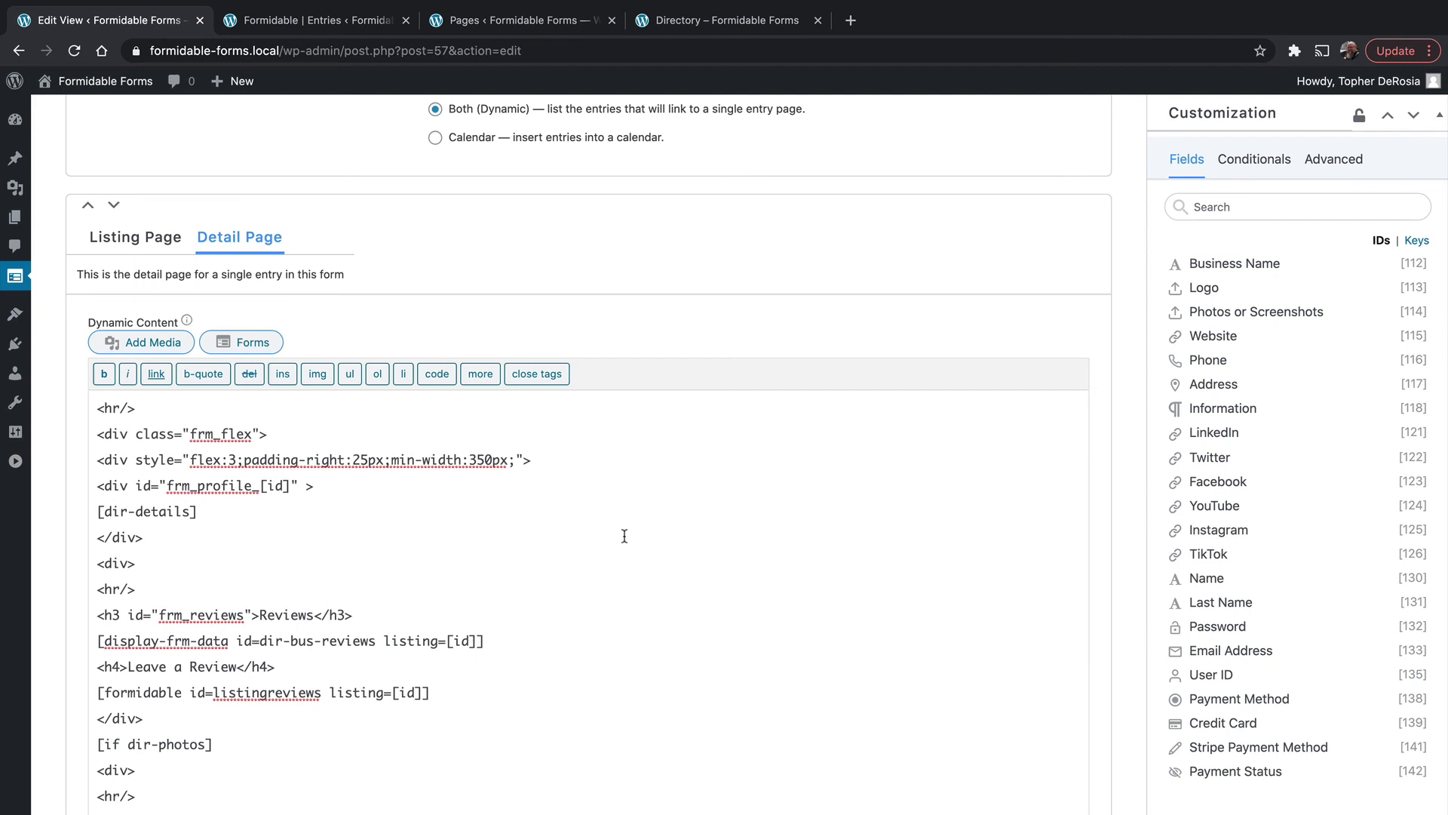
scroll(624, 536, up, 1)
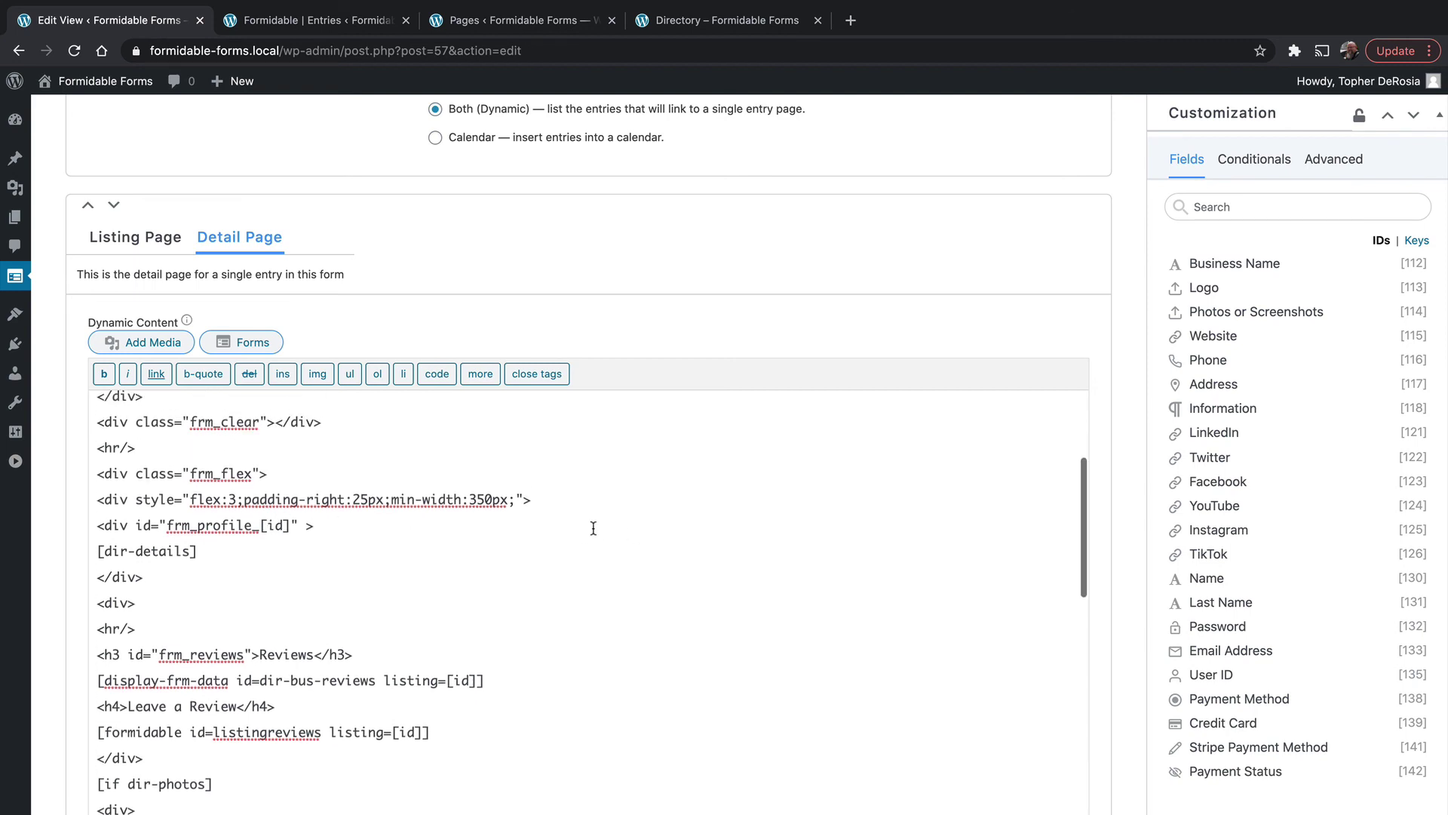
drag(542, 498, 30, 505)
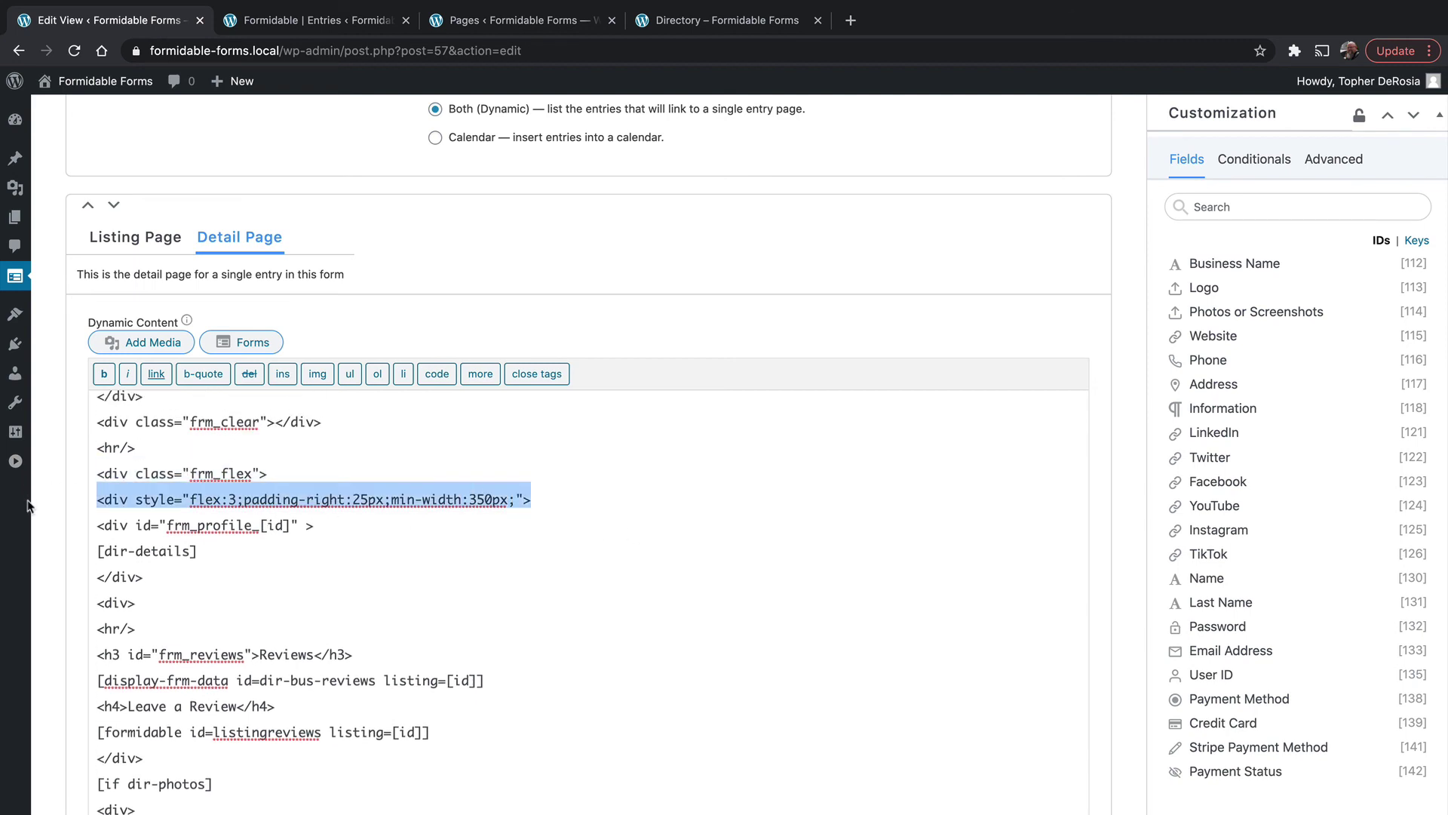
click(393, 546)
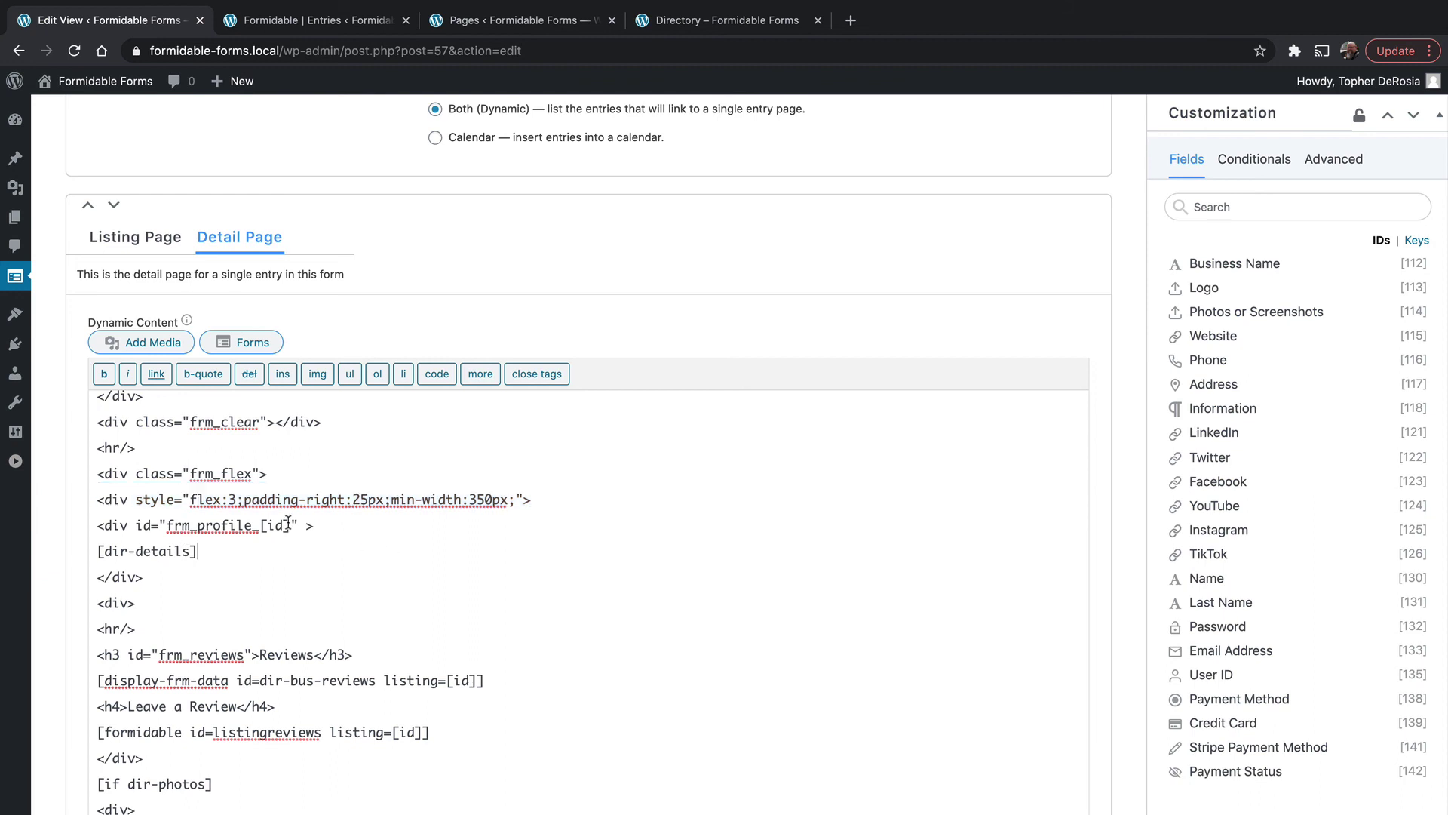
mouse_move(289, 524)
mouse_down()
mouse_move(164, 526)
mouse_move(261, 528)
mouse_up()
click(346, 529)
scroll(346, 529, down, 15)
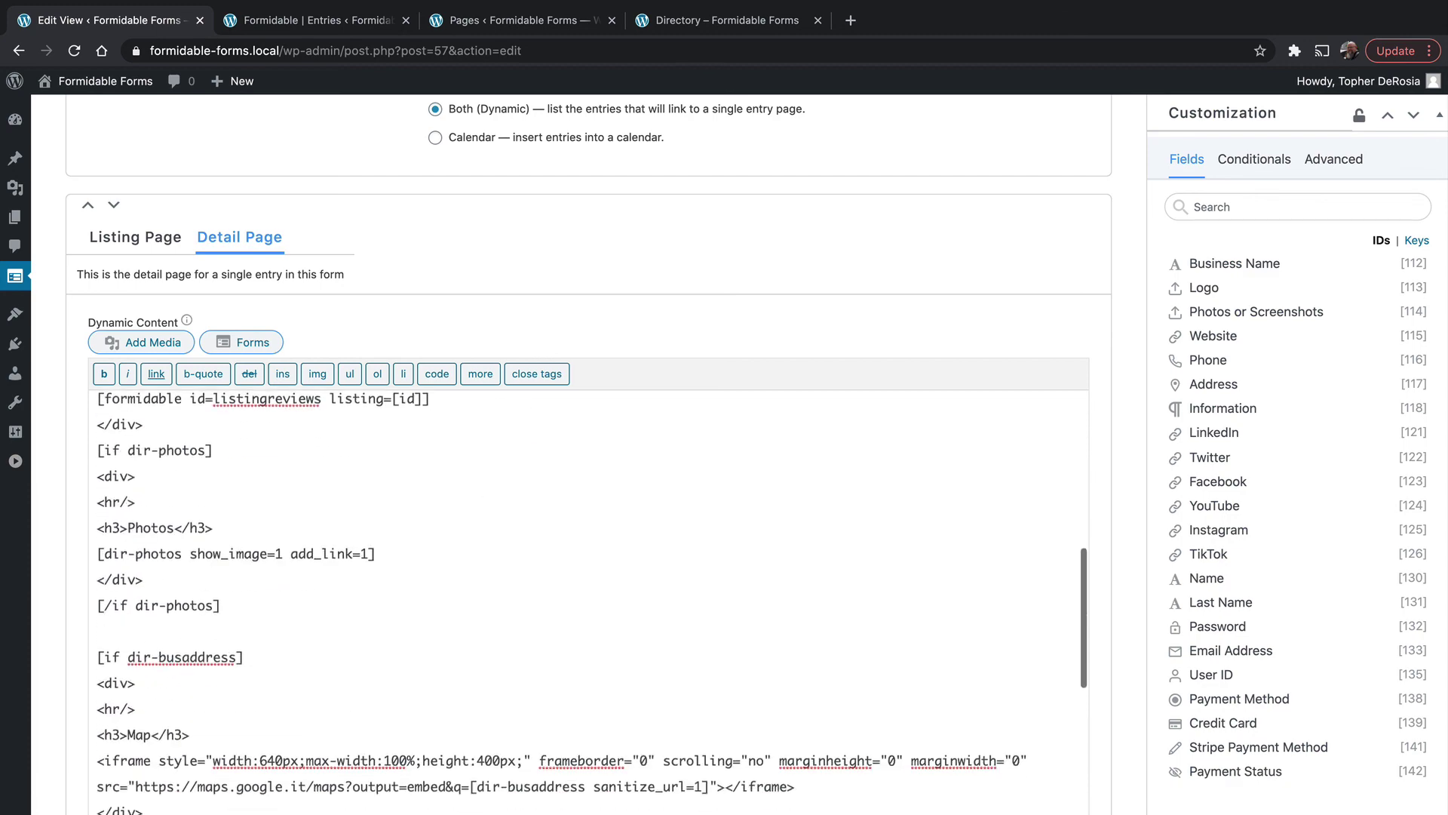
Step: Scroll to Advanced Settings to review the Payment Status equal to complete filter
scroll(346, 529, down, 20)
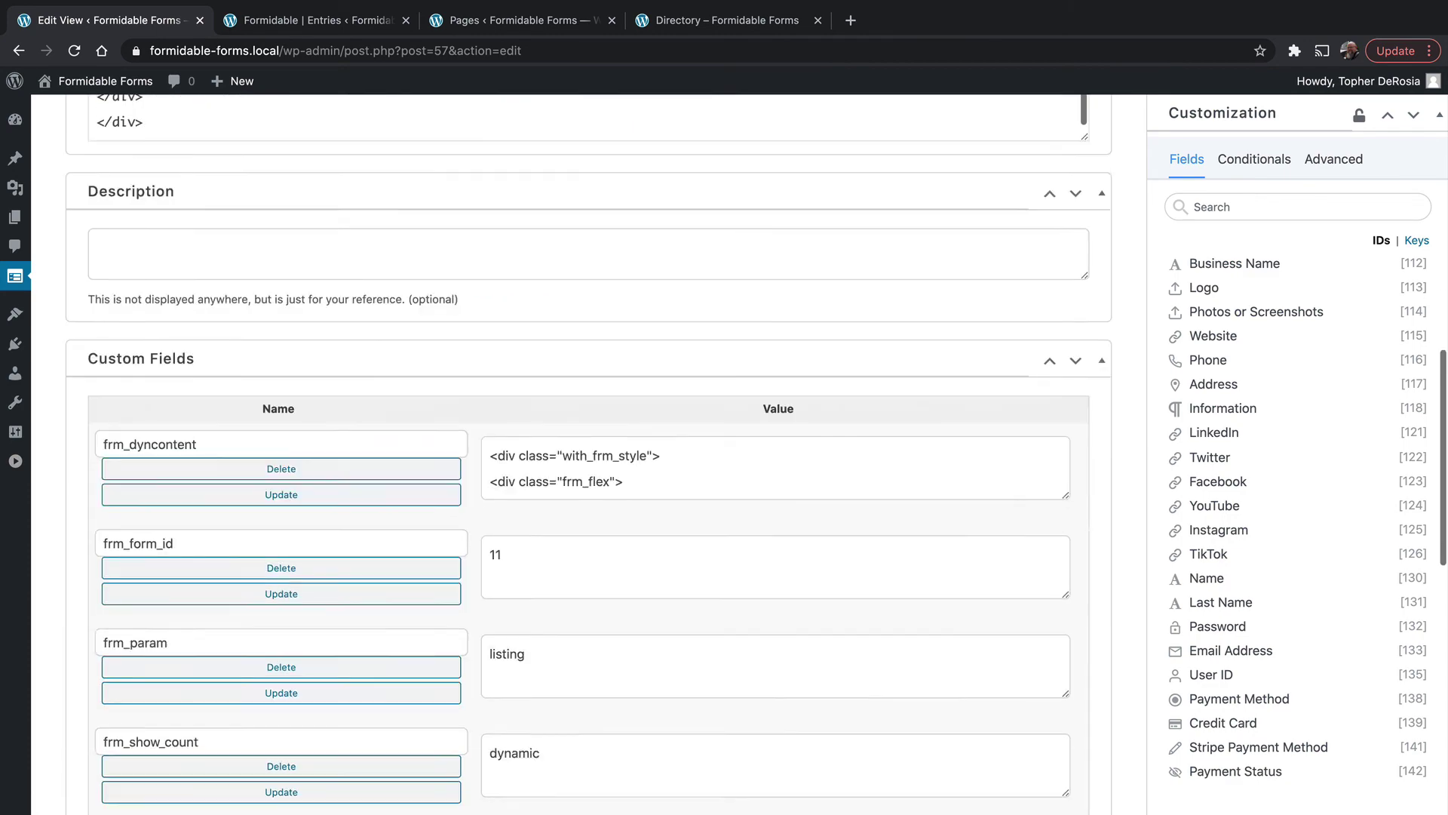
scroll(588, 453, down, 10)
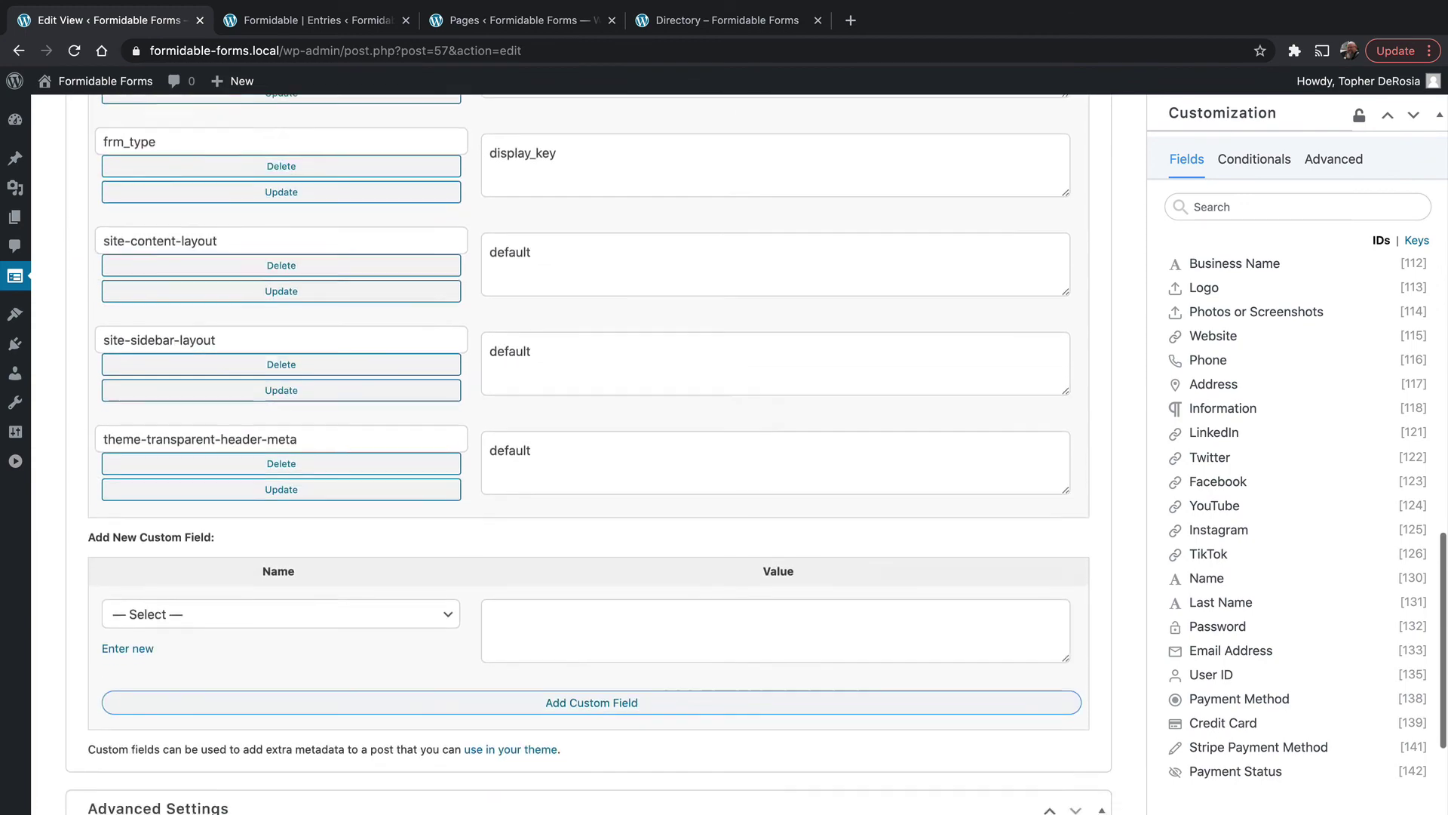
scroll(134, 472, down, 5)
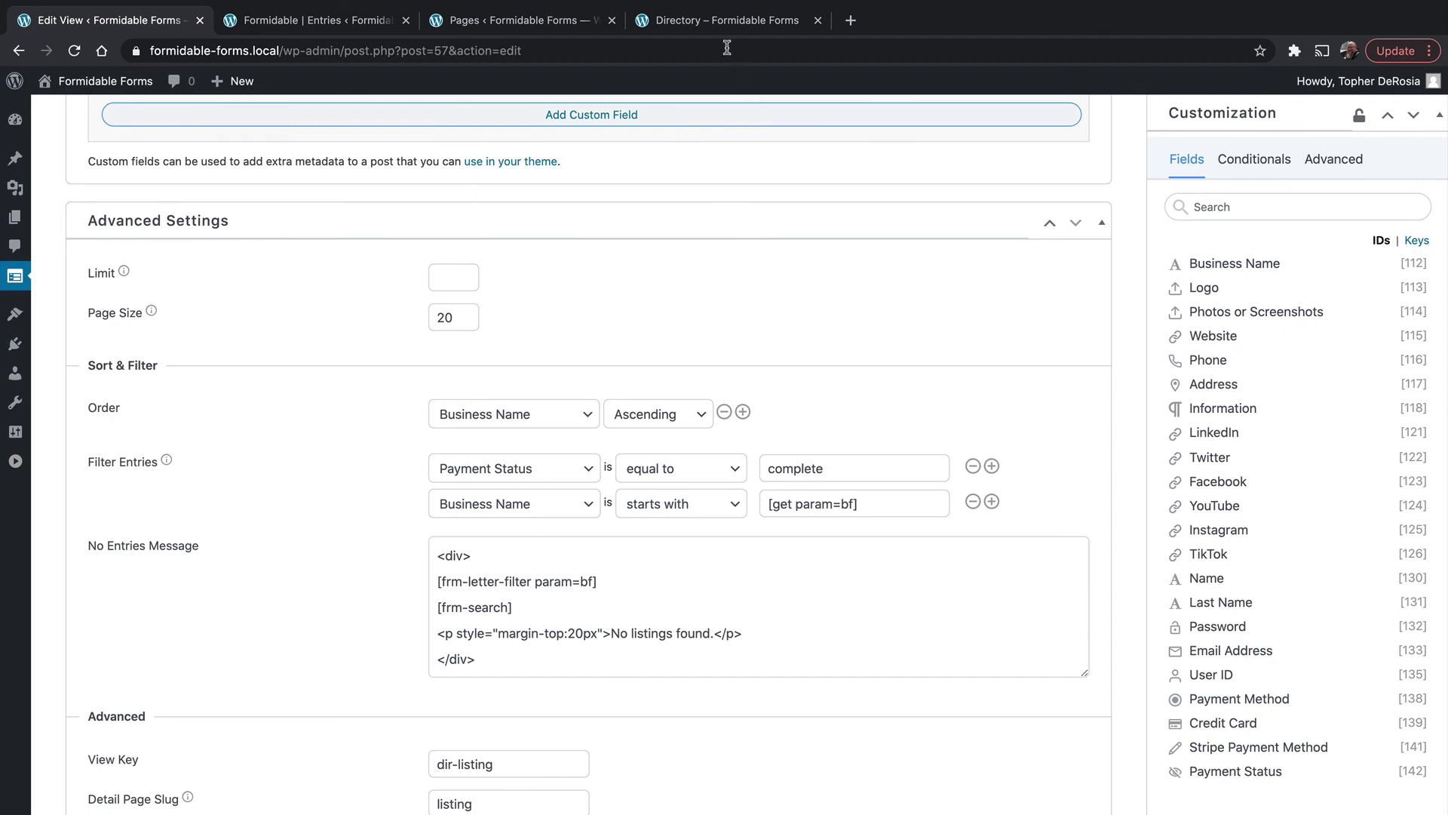
Step: Check the live listing detail and directory pages, then scroll back up the view editor
click(726, 23)
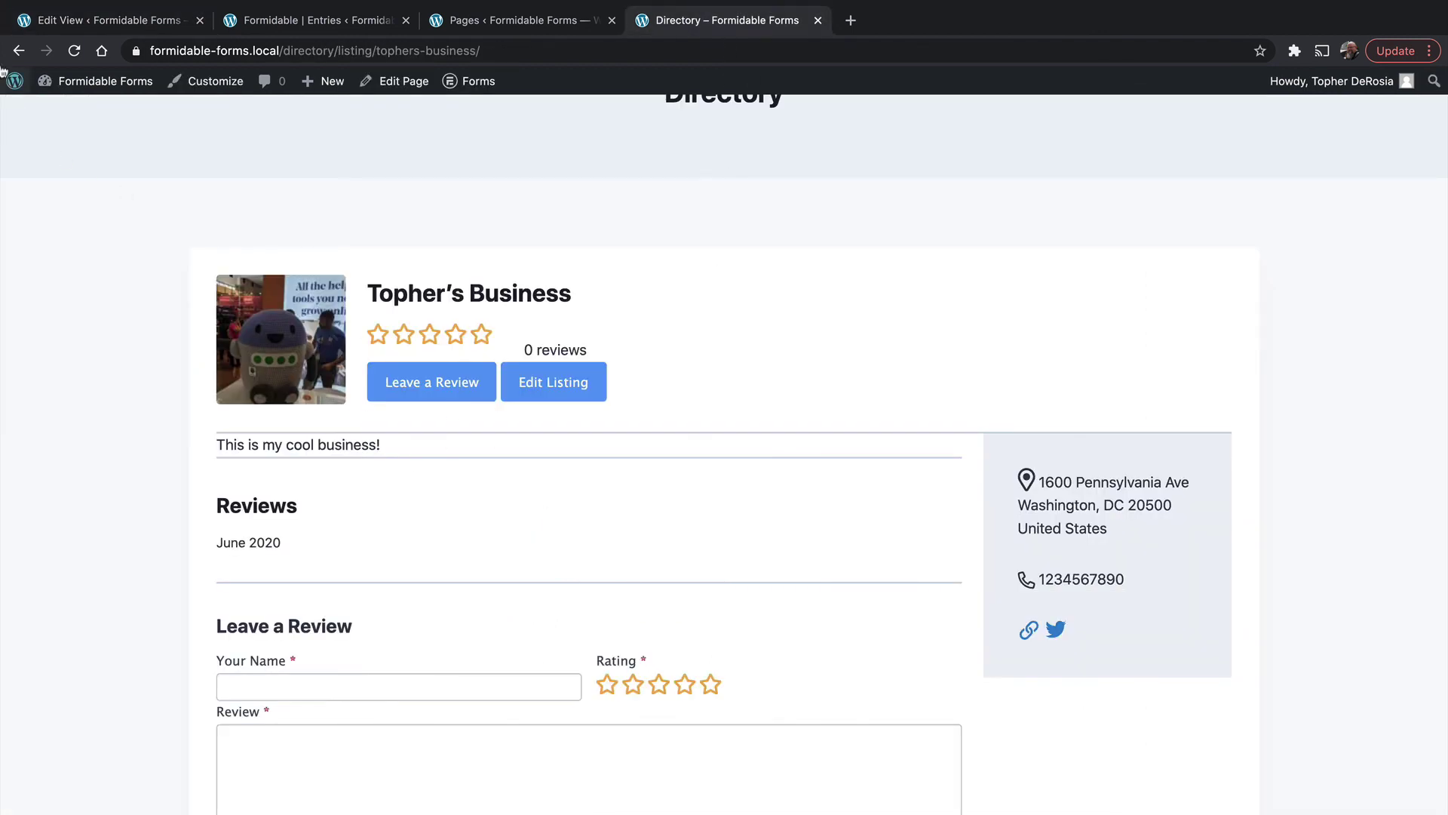
click(19, 51)
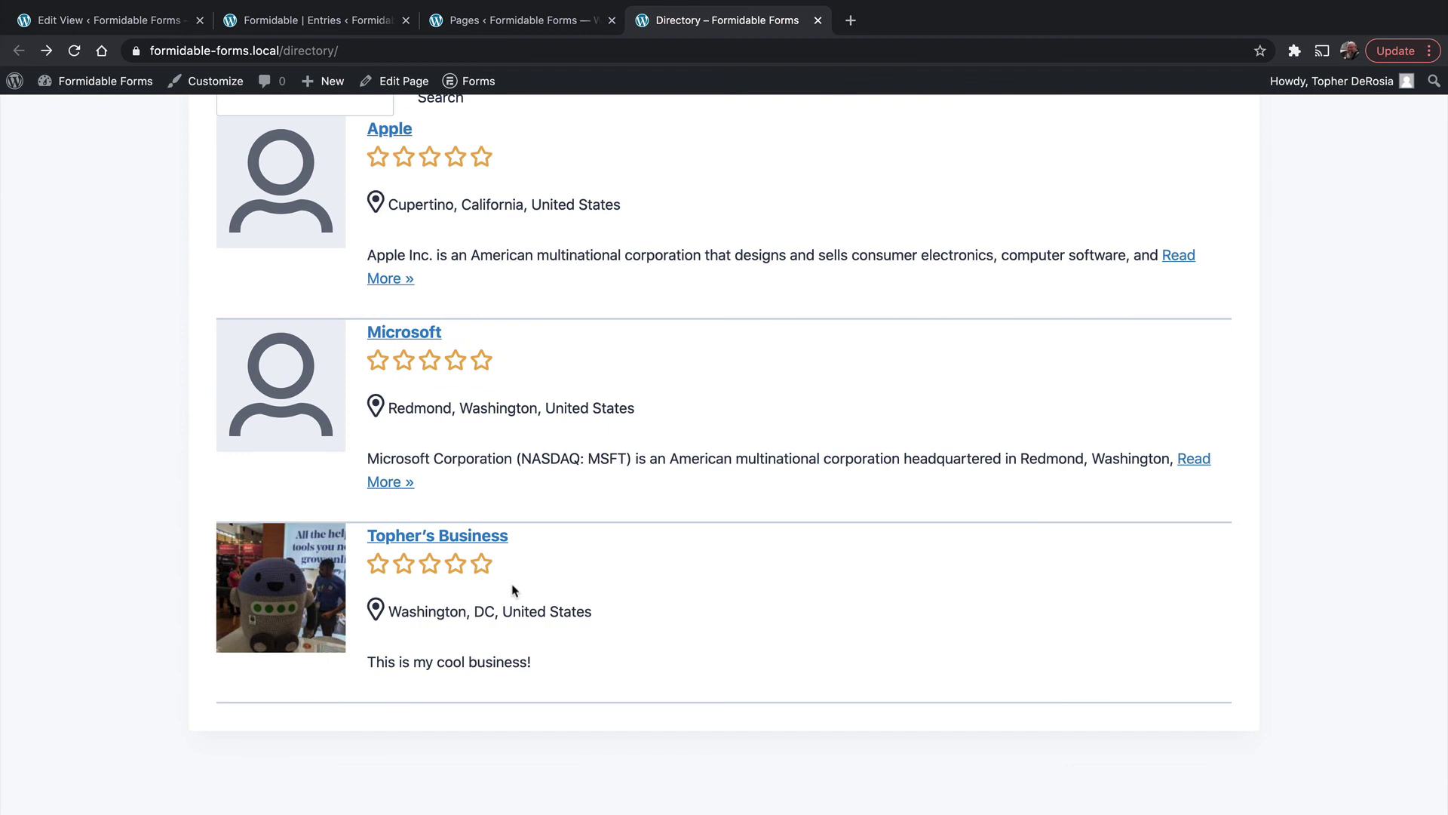
click(121, 22)
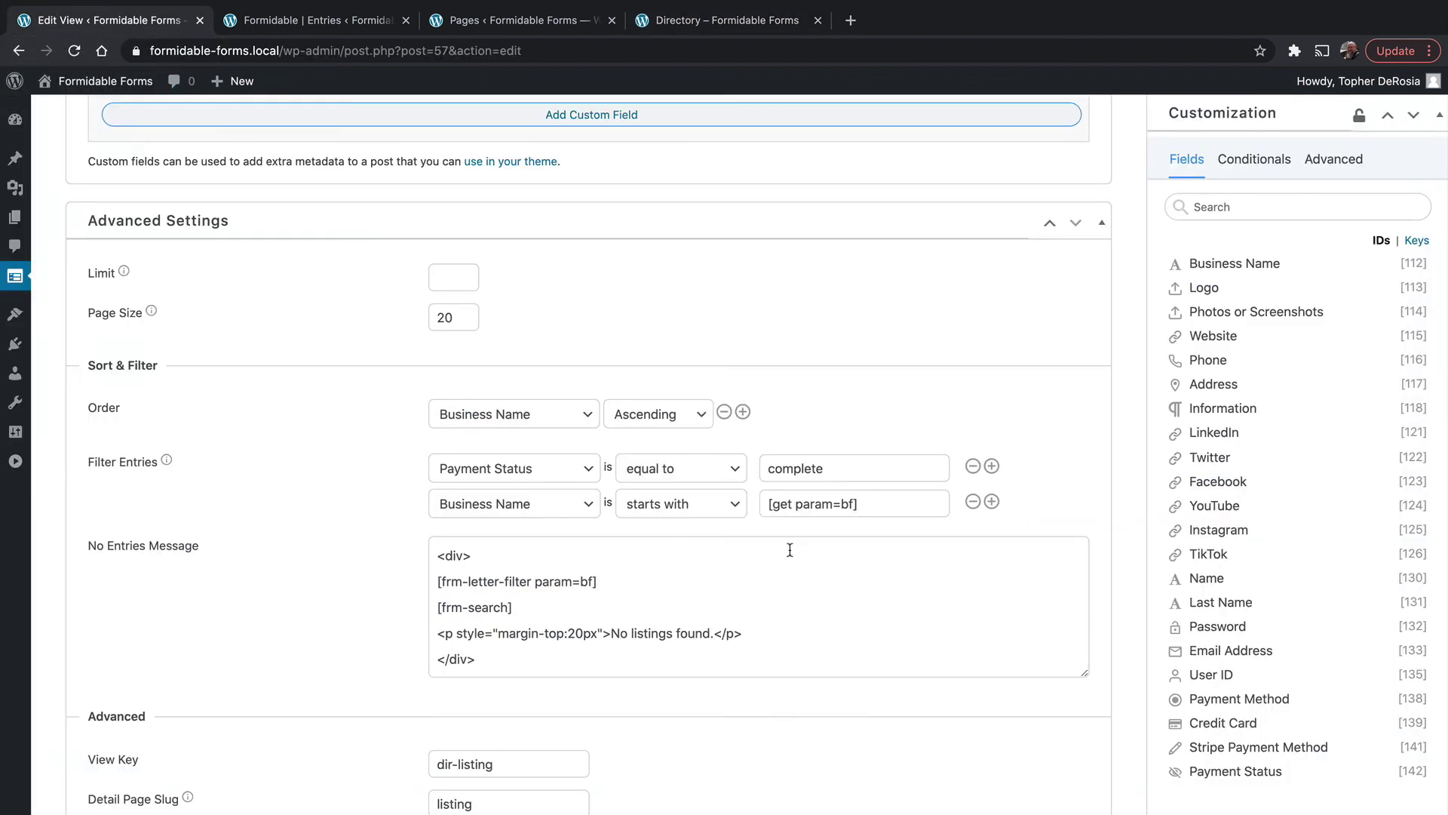
scroll(789, 550, down, 3)
scroll(789, 550, up, 3)
scroll(790, 549, up, 15)
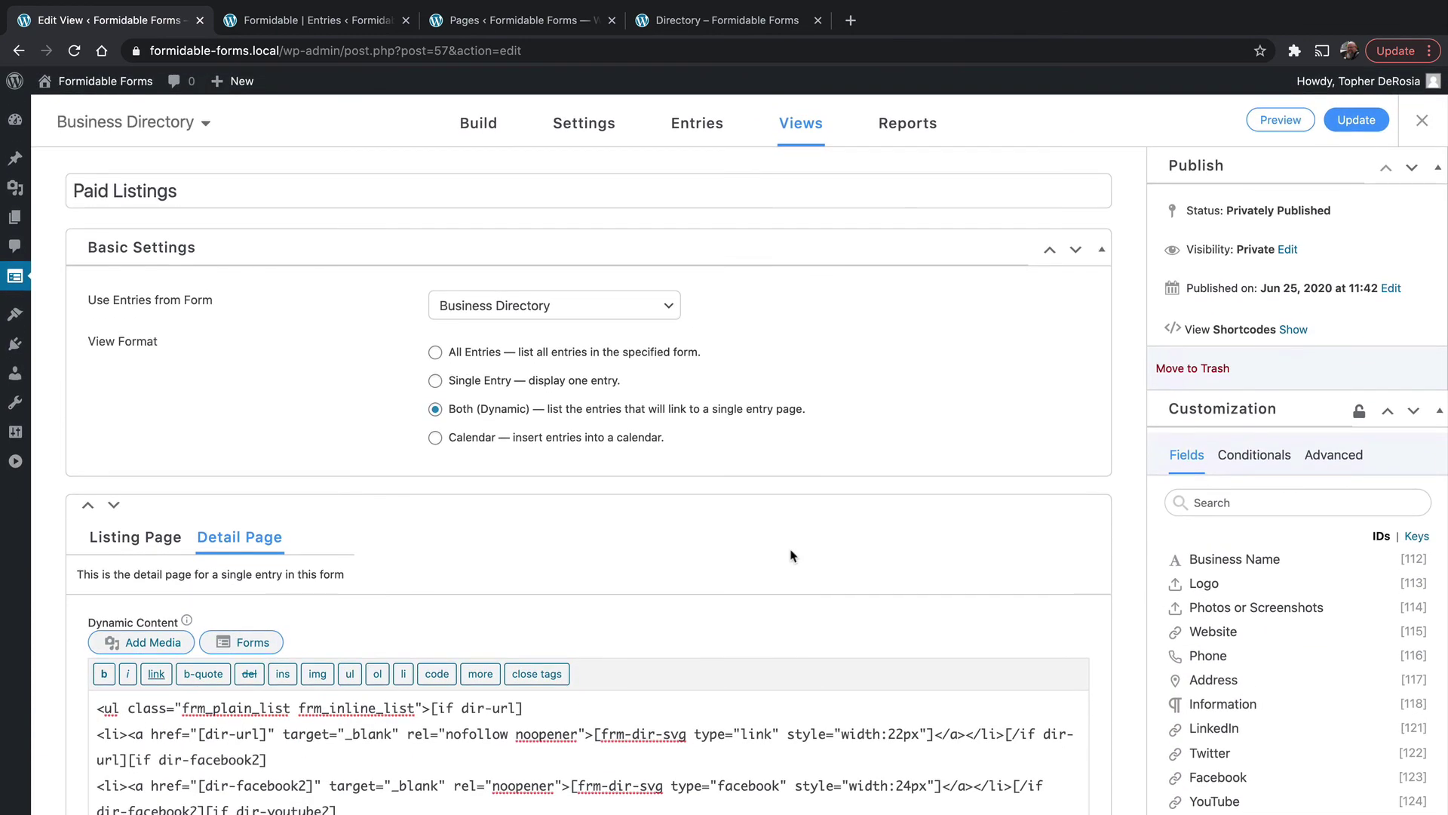
Step: Show the top of the live Directory page with A–Z links, 3 listings and search
click(691, 21)
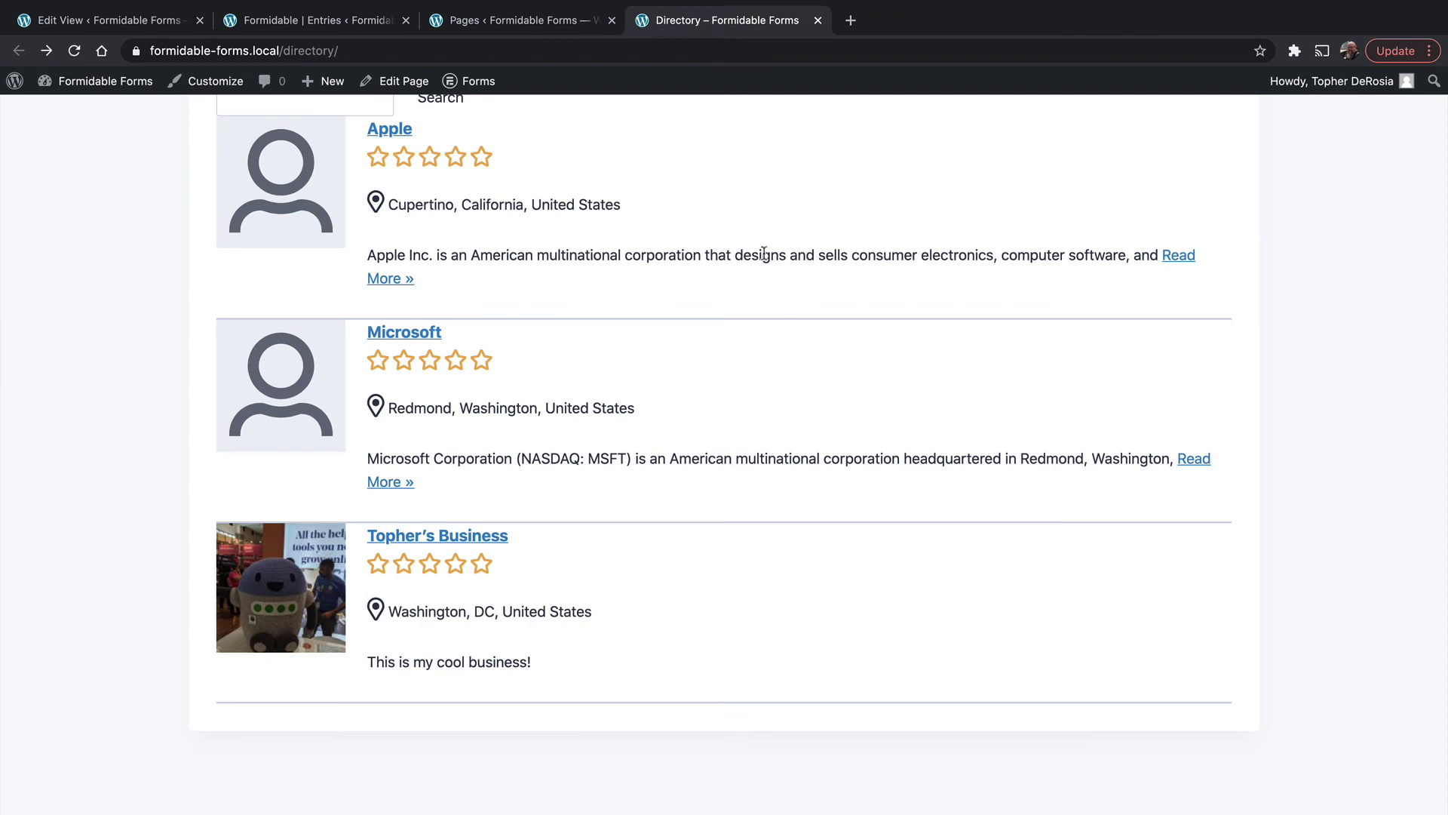
scroll(782, 289, up, 3)
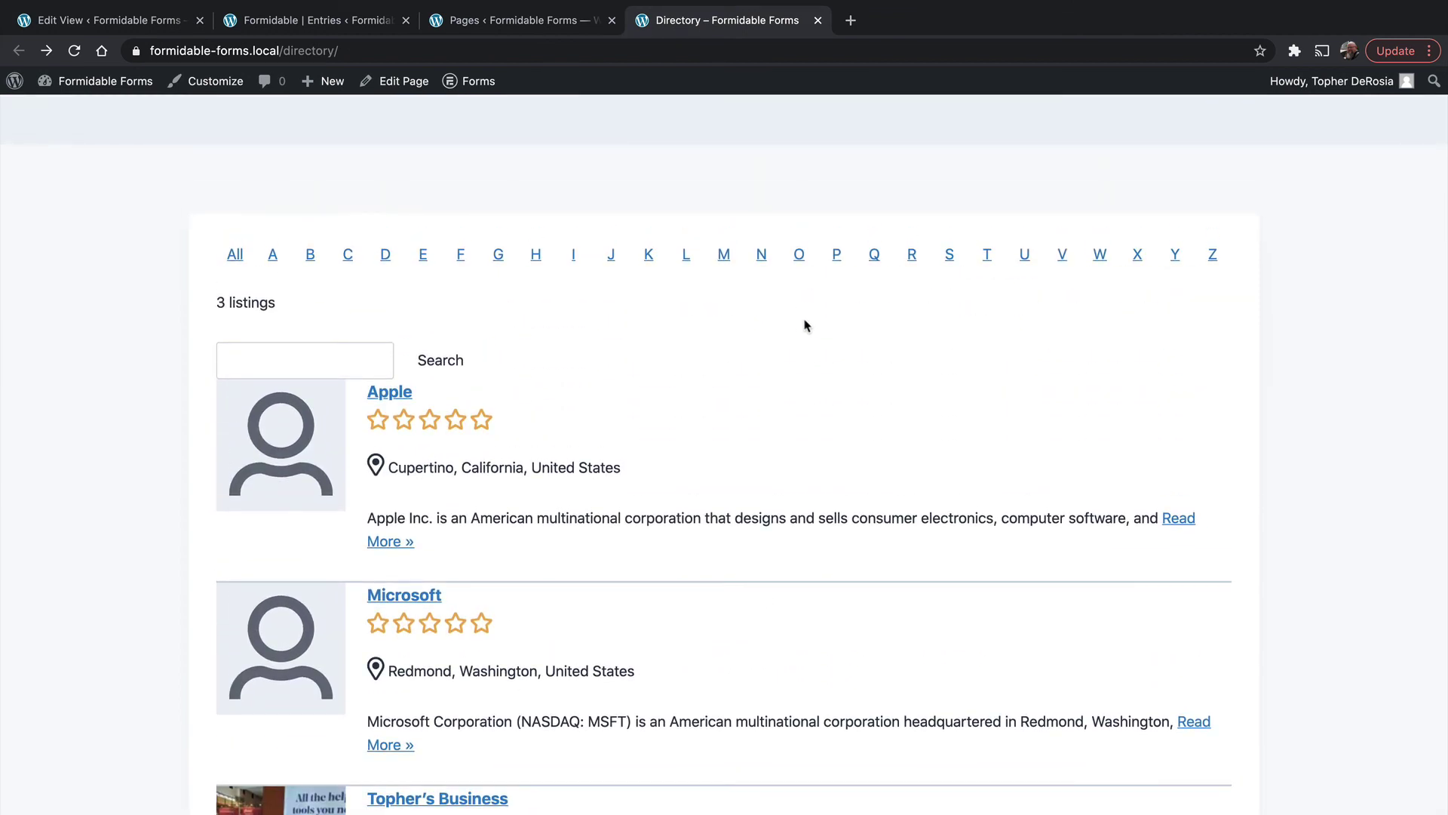